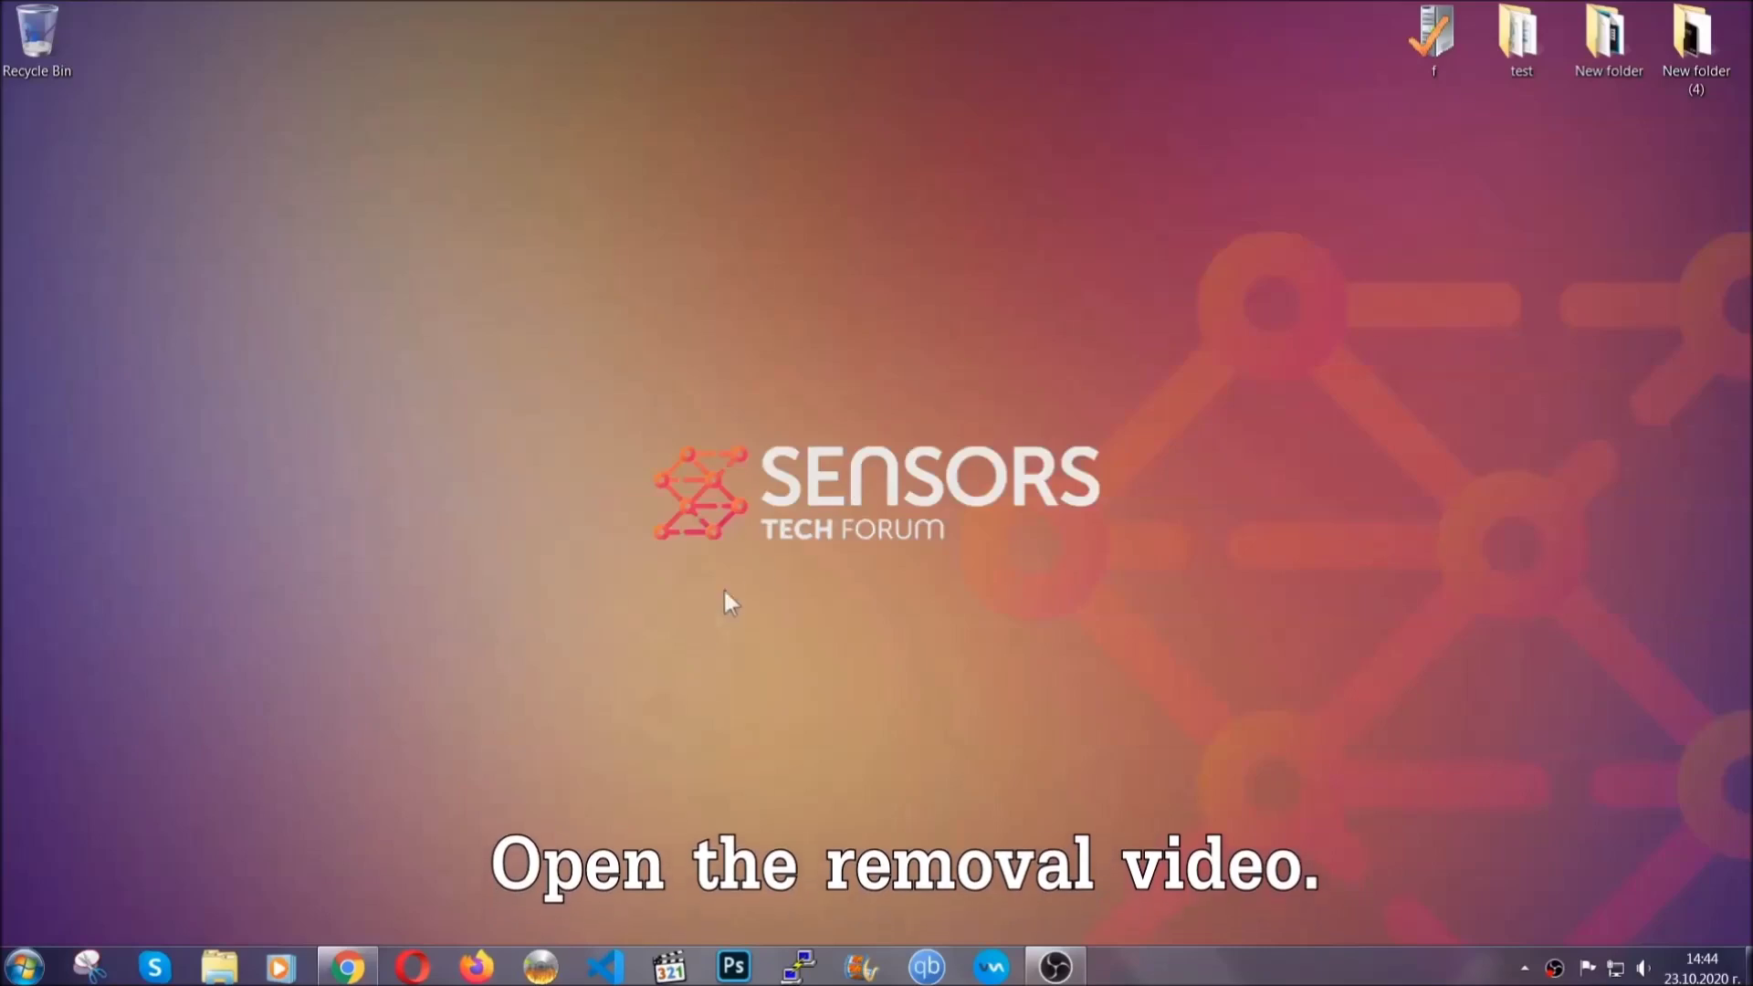
Bring up the ransomware removal video in Chrome and scroll toward the SpyHunter download link
left_click(348, 970)
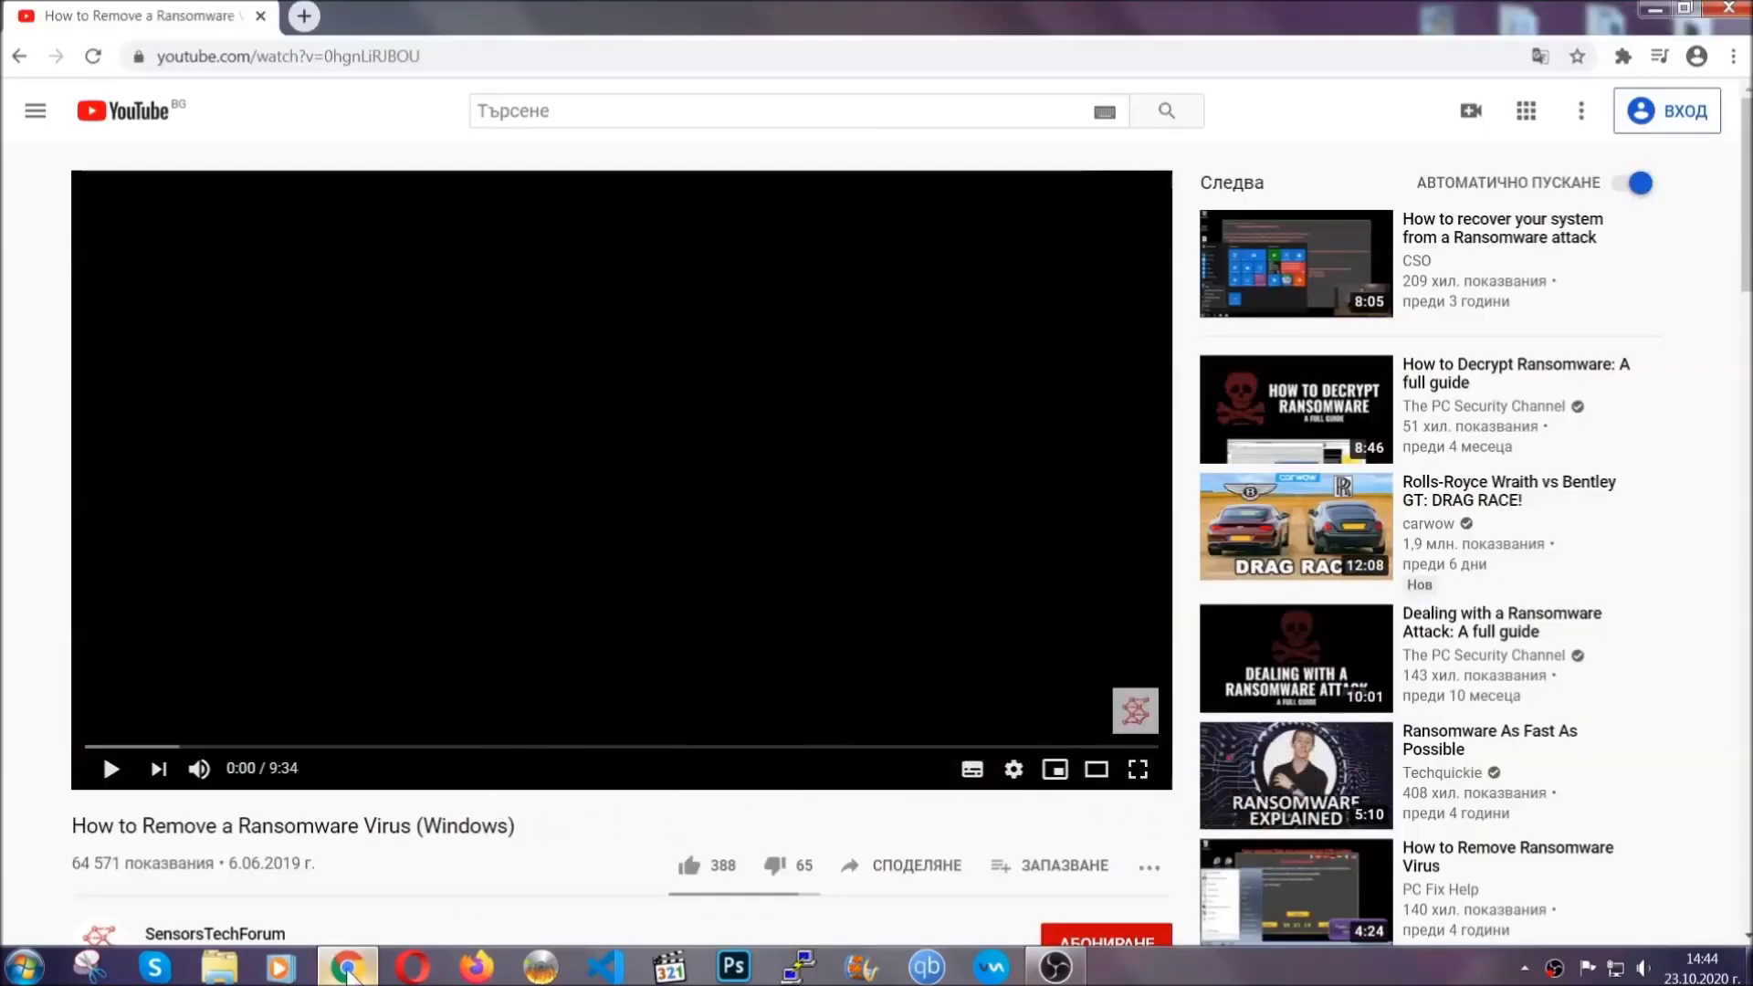
scroll(313, 740, "down", 3)
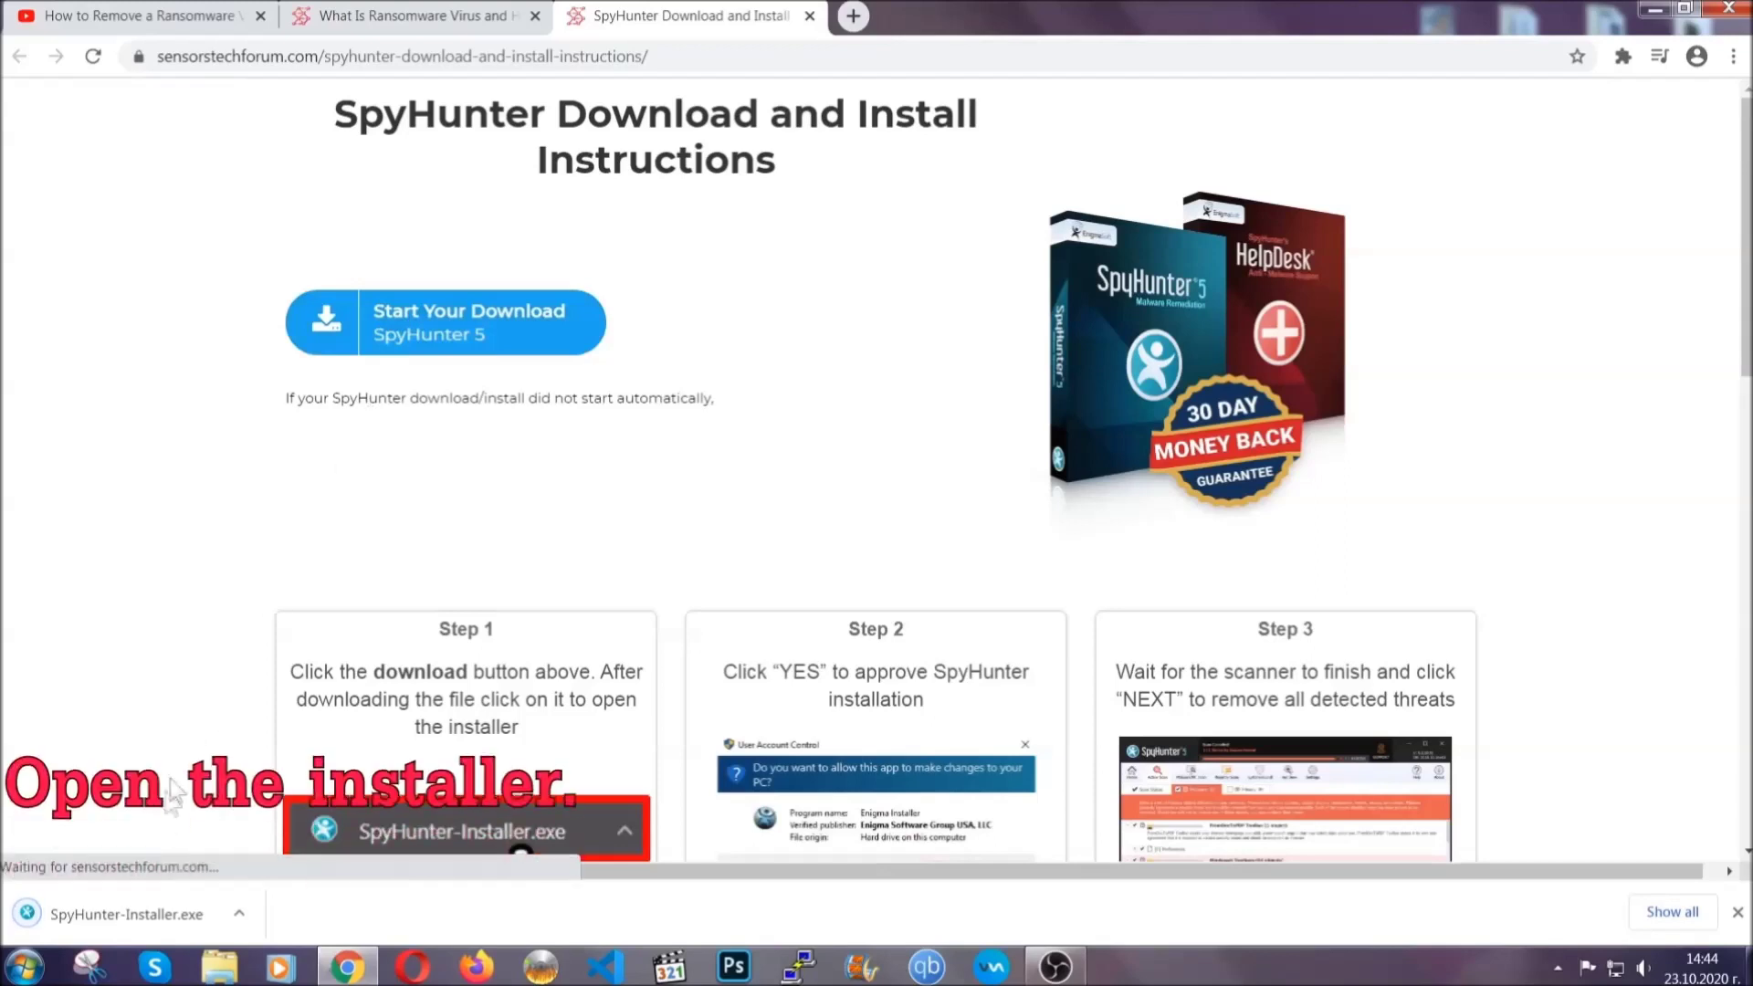
Run SpyHunter-Installer.exe in English, accept the EULA and install SpyHunter 5 to completion
left_click(124, 911)
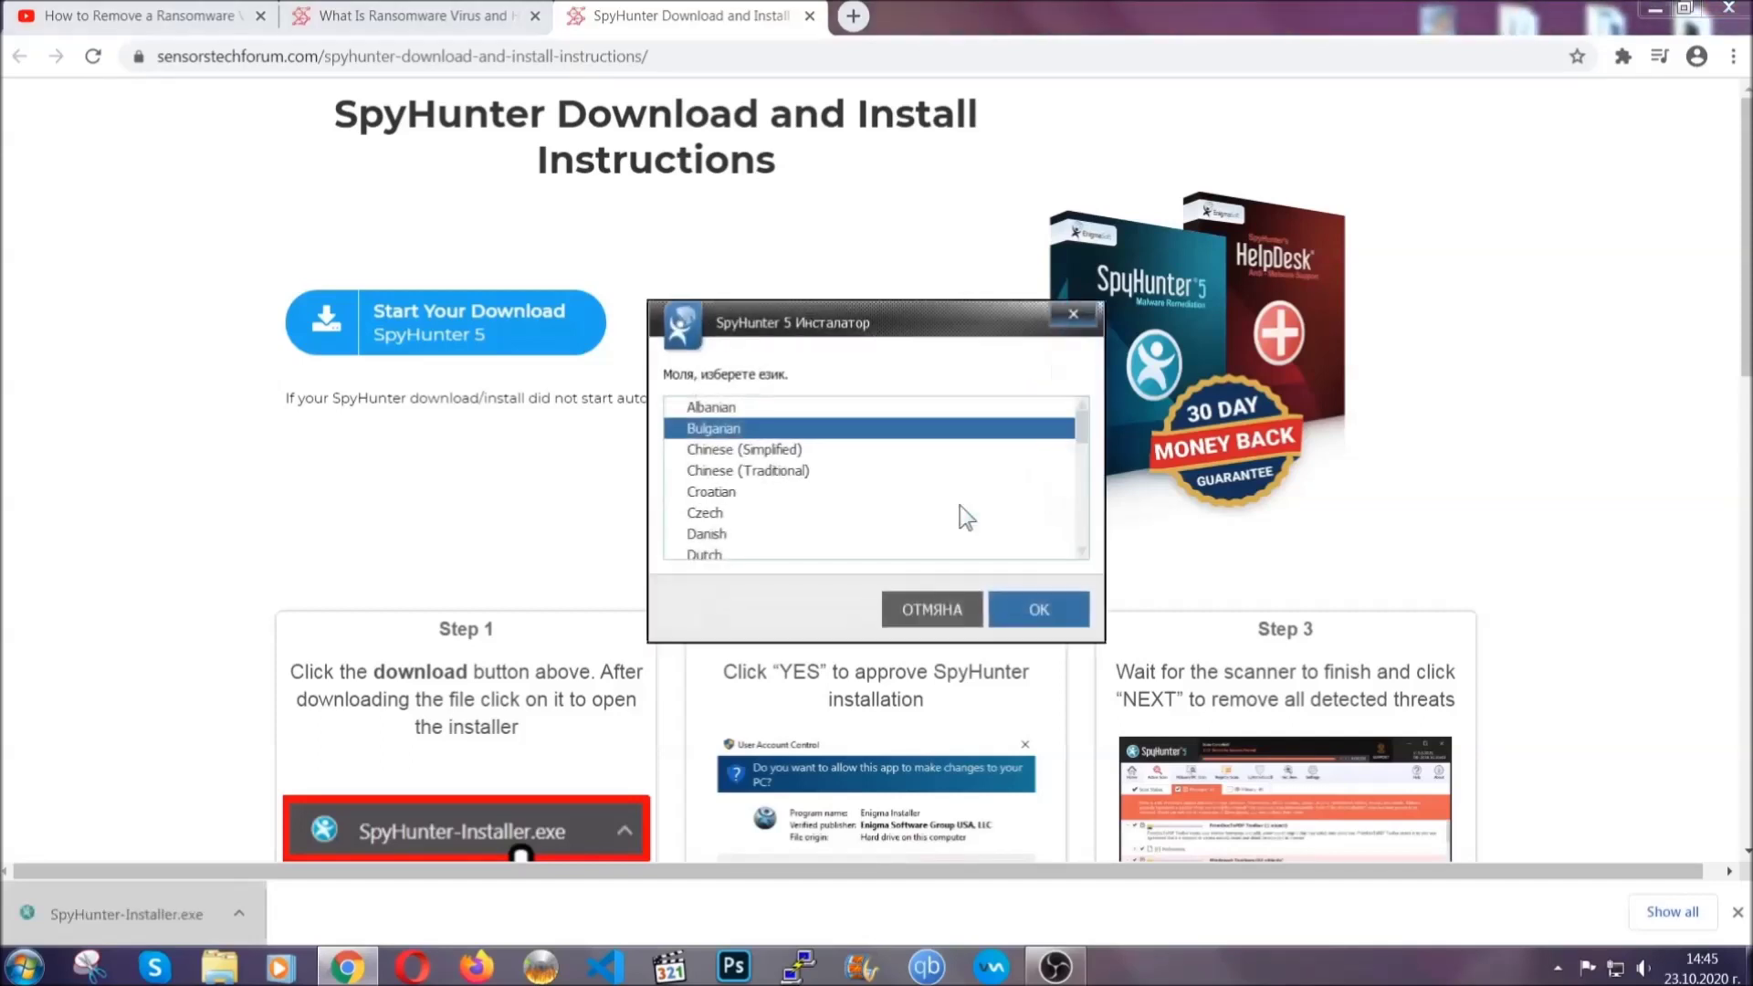
scroll(913, 505, "down", 2)
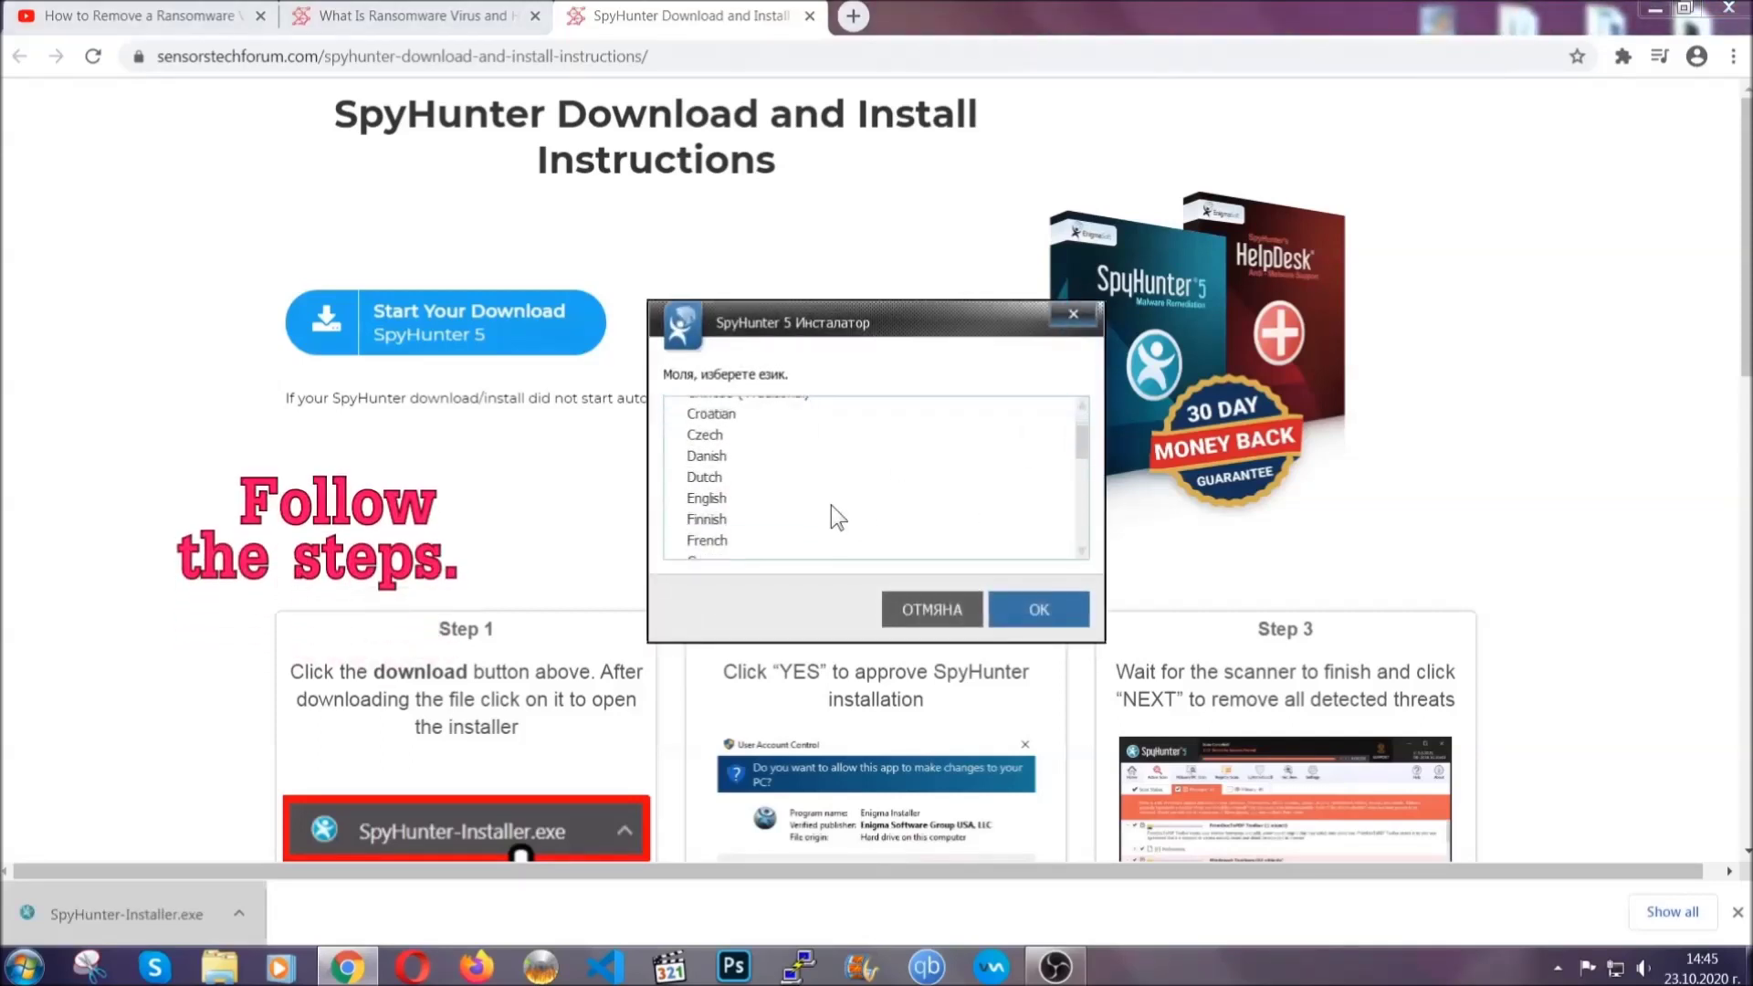
left_click(826, 500)
left_click(1019, 608)
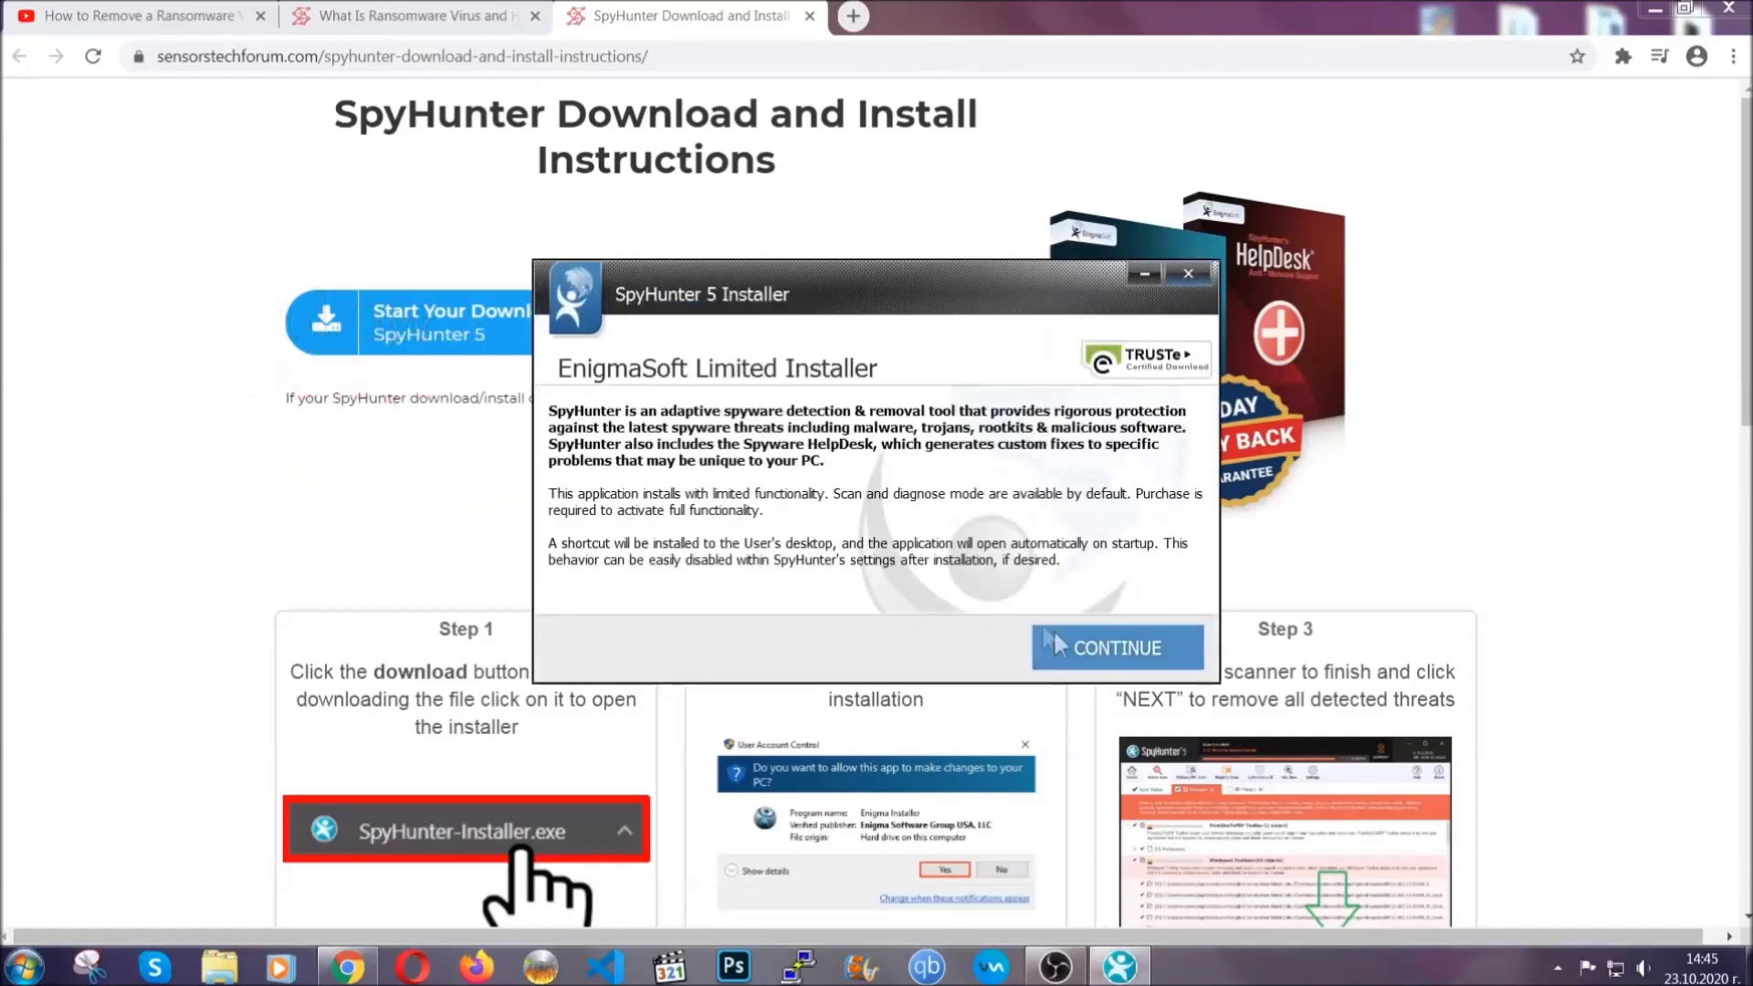
left_click(1058, 640)
left_click(1006, 592)
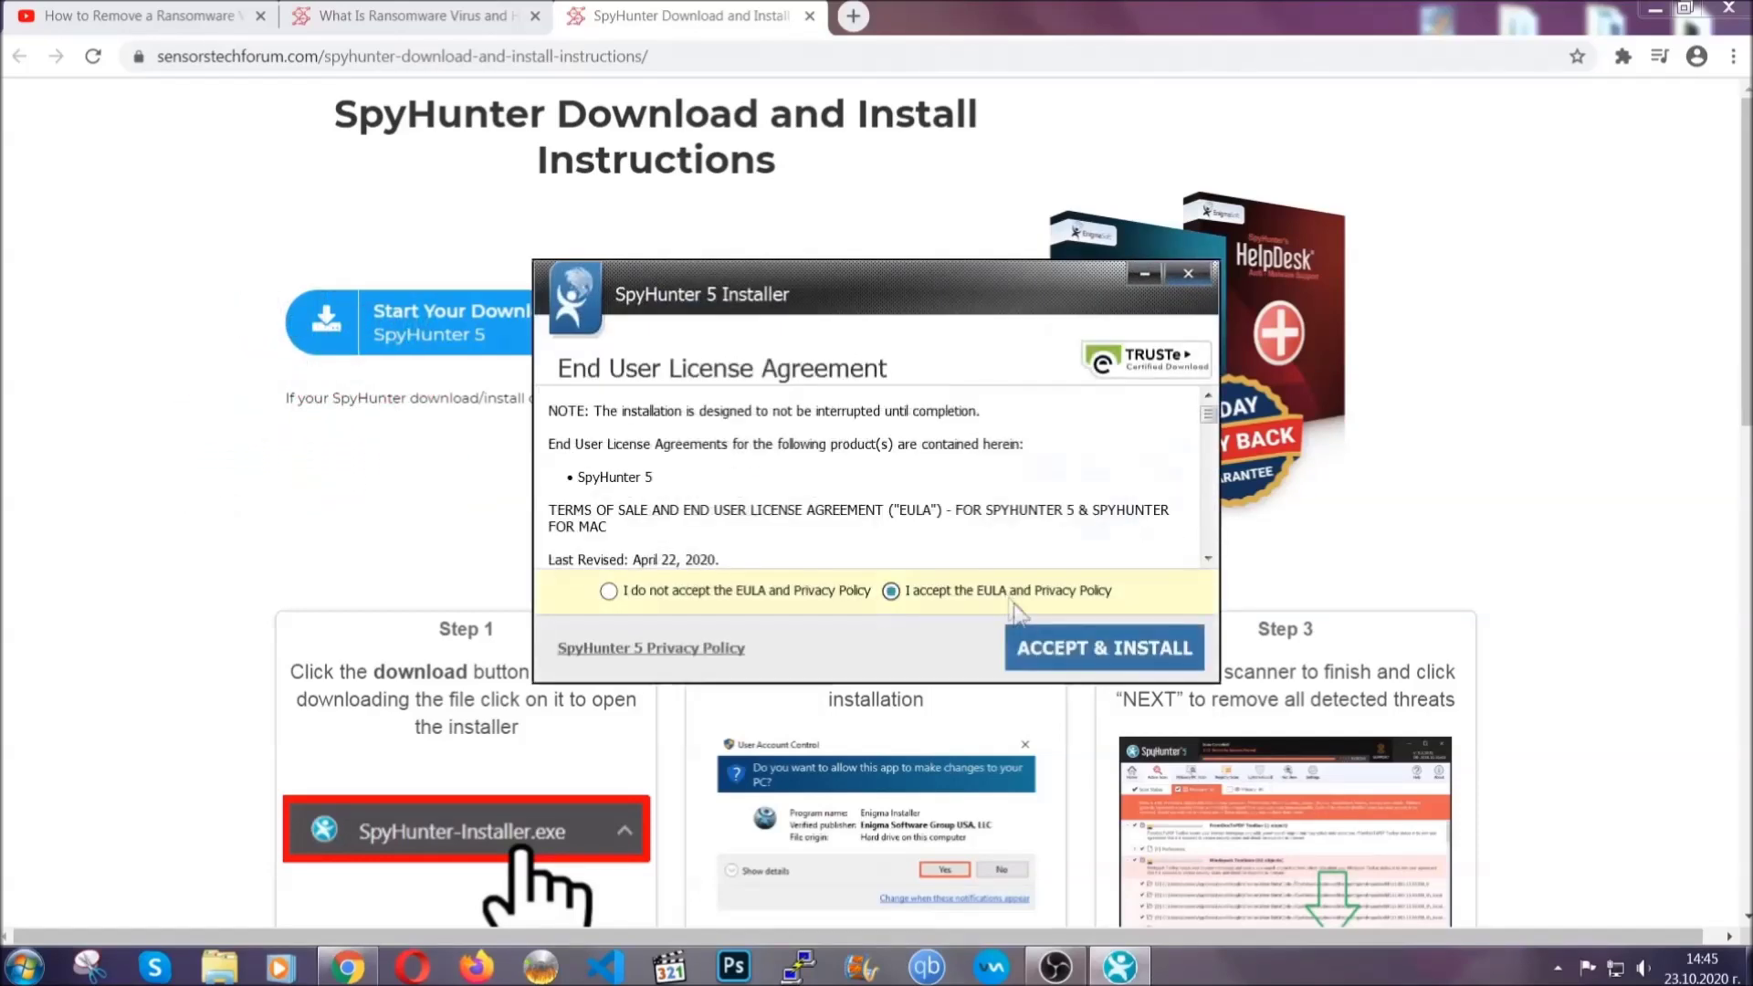
left_click(1046, 646)
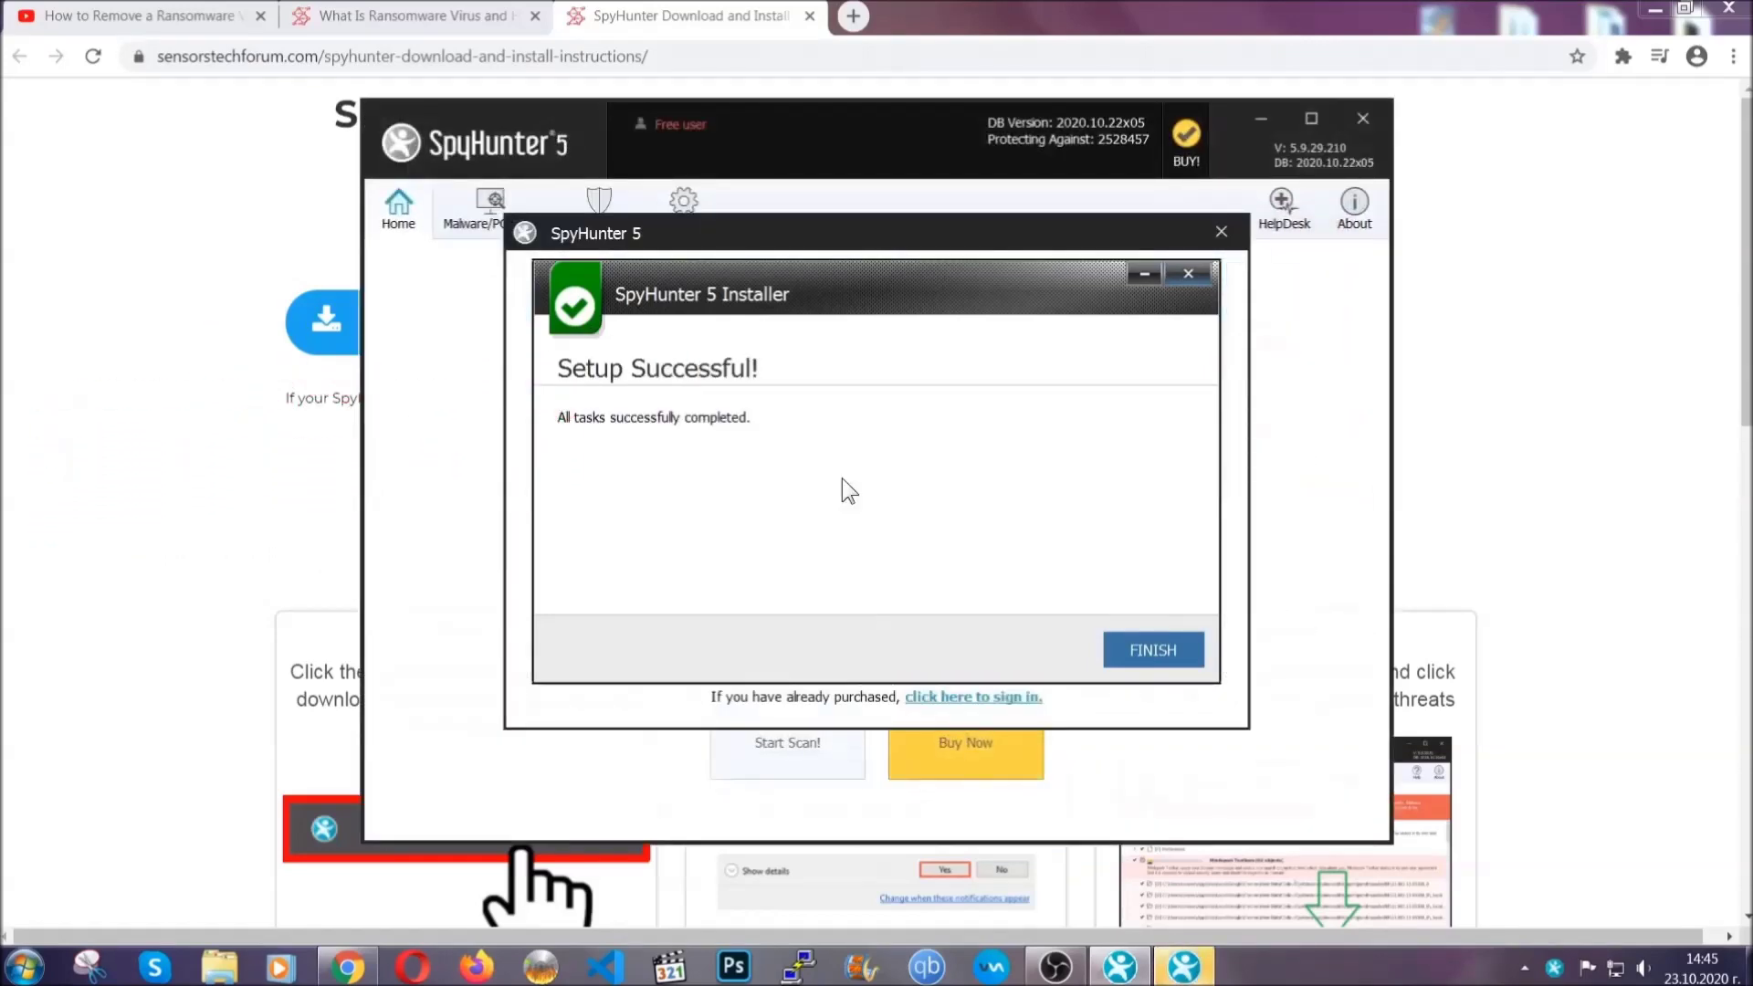
left_click(1121, 654)
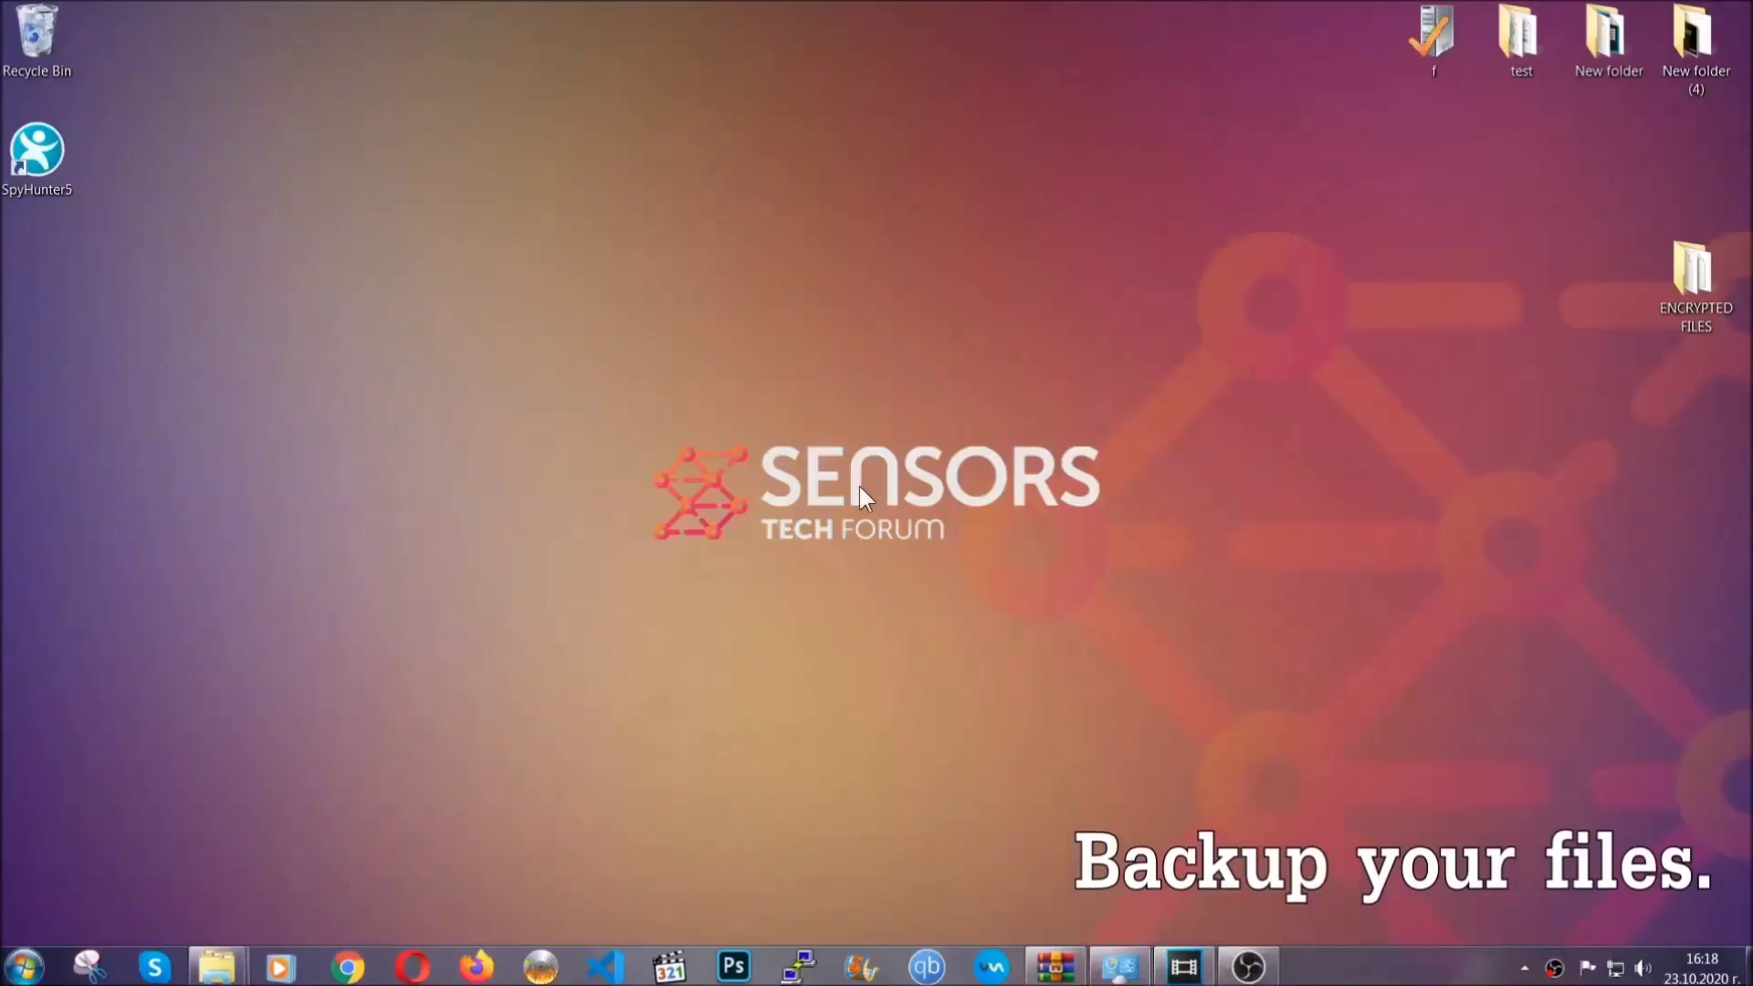
Copy all six .efji files from the ENCRYPTED FILES folder
double_click(1684, 281)
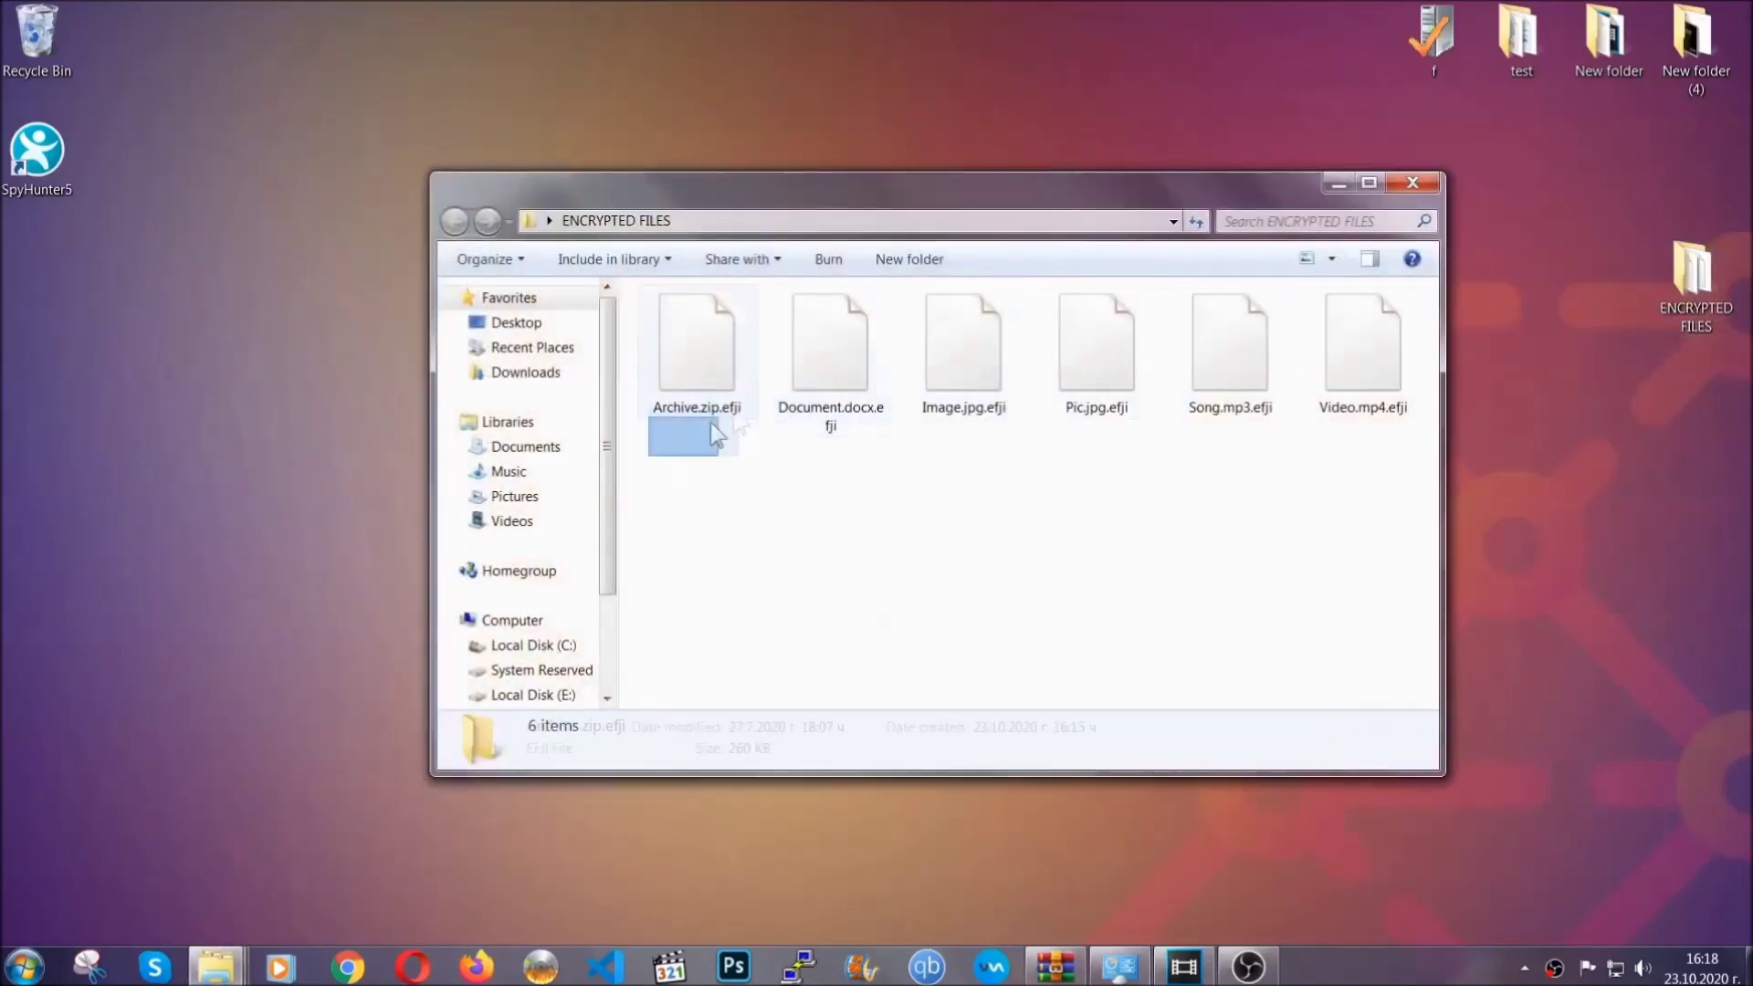
left_click_drag(715, 433, 1371, 325)
right_click(1372, 325)
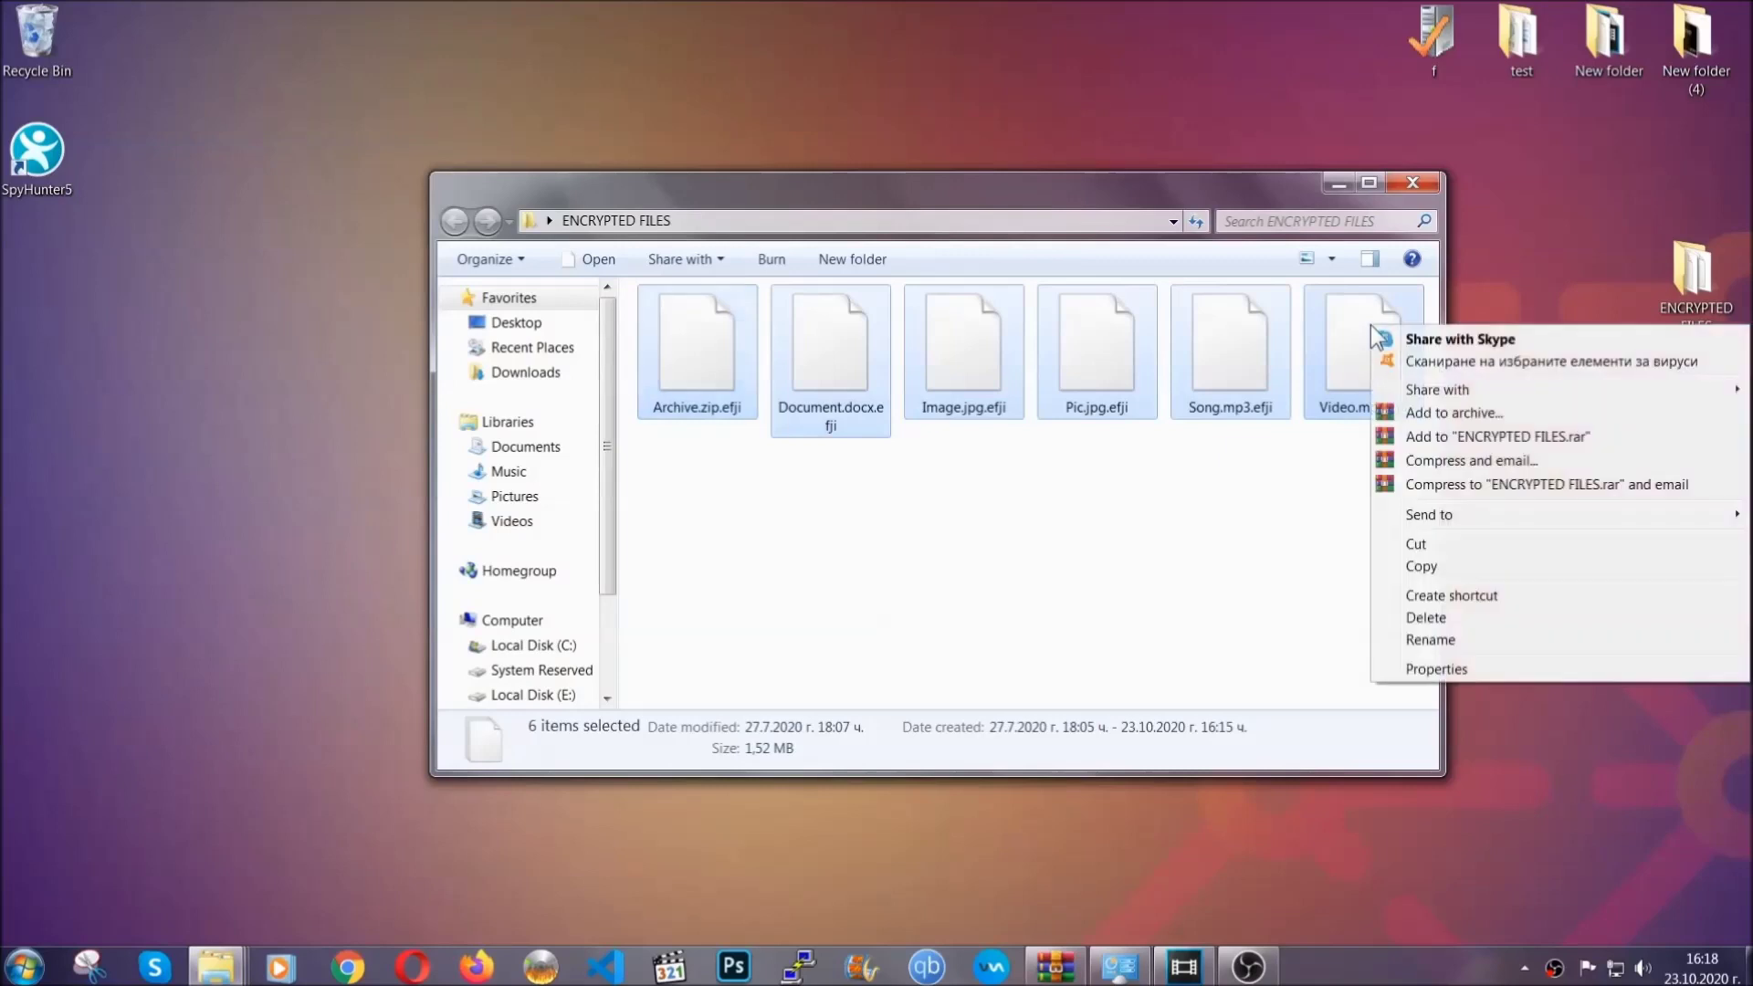
left_click(1420, 567)
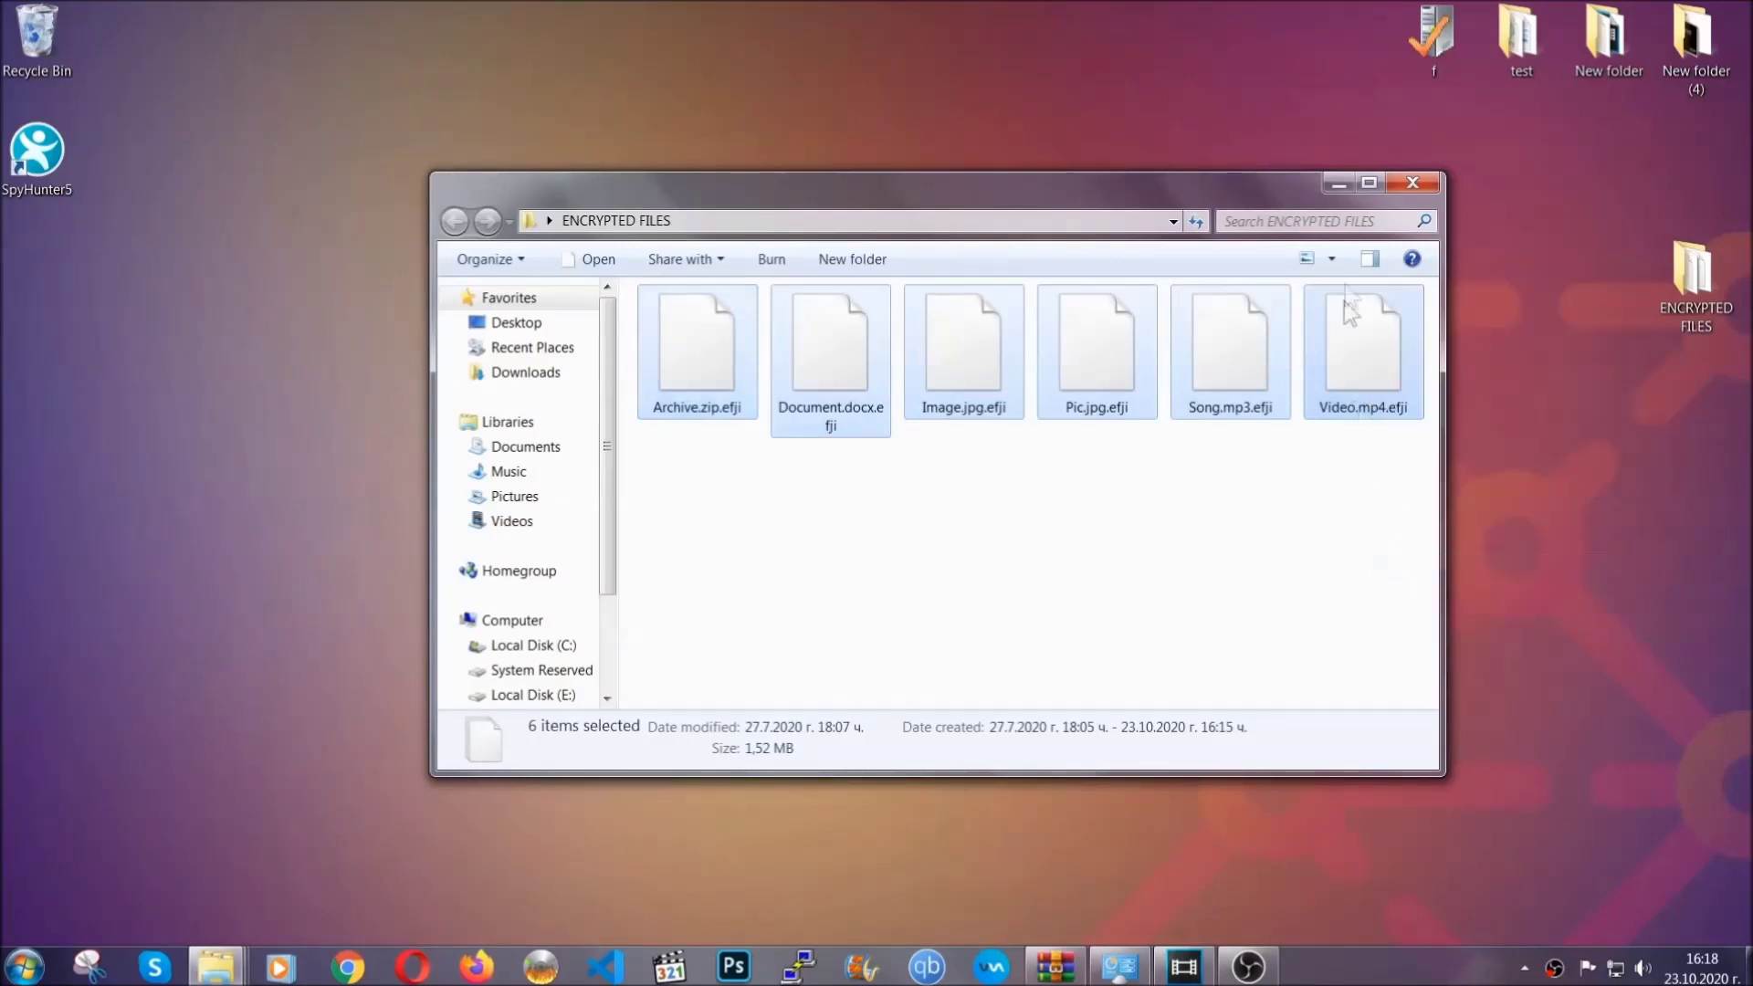
left_click(1345, 182)
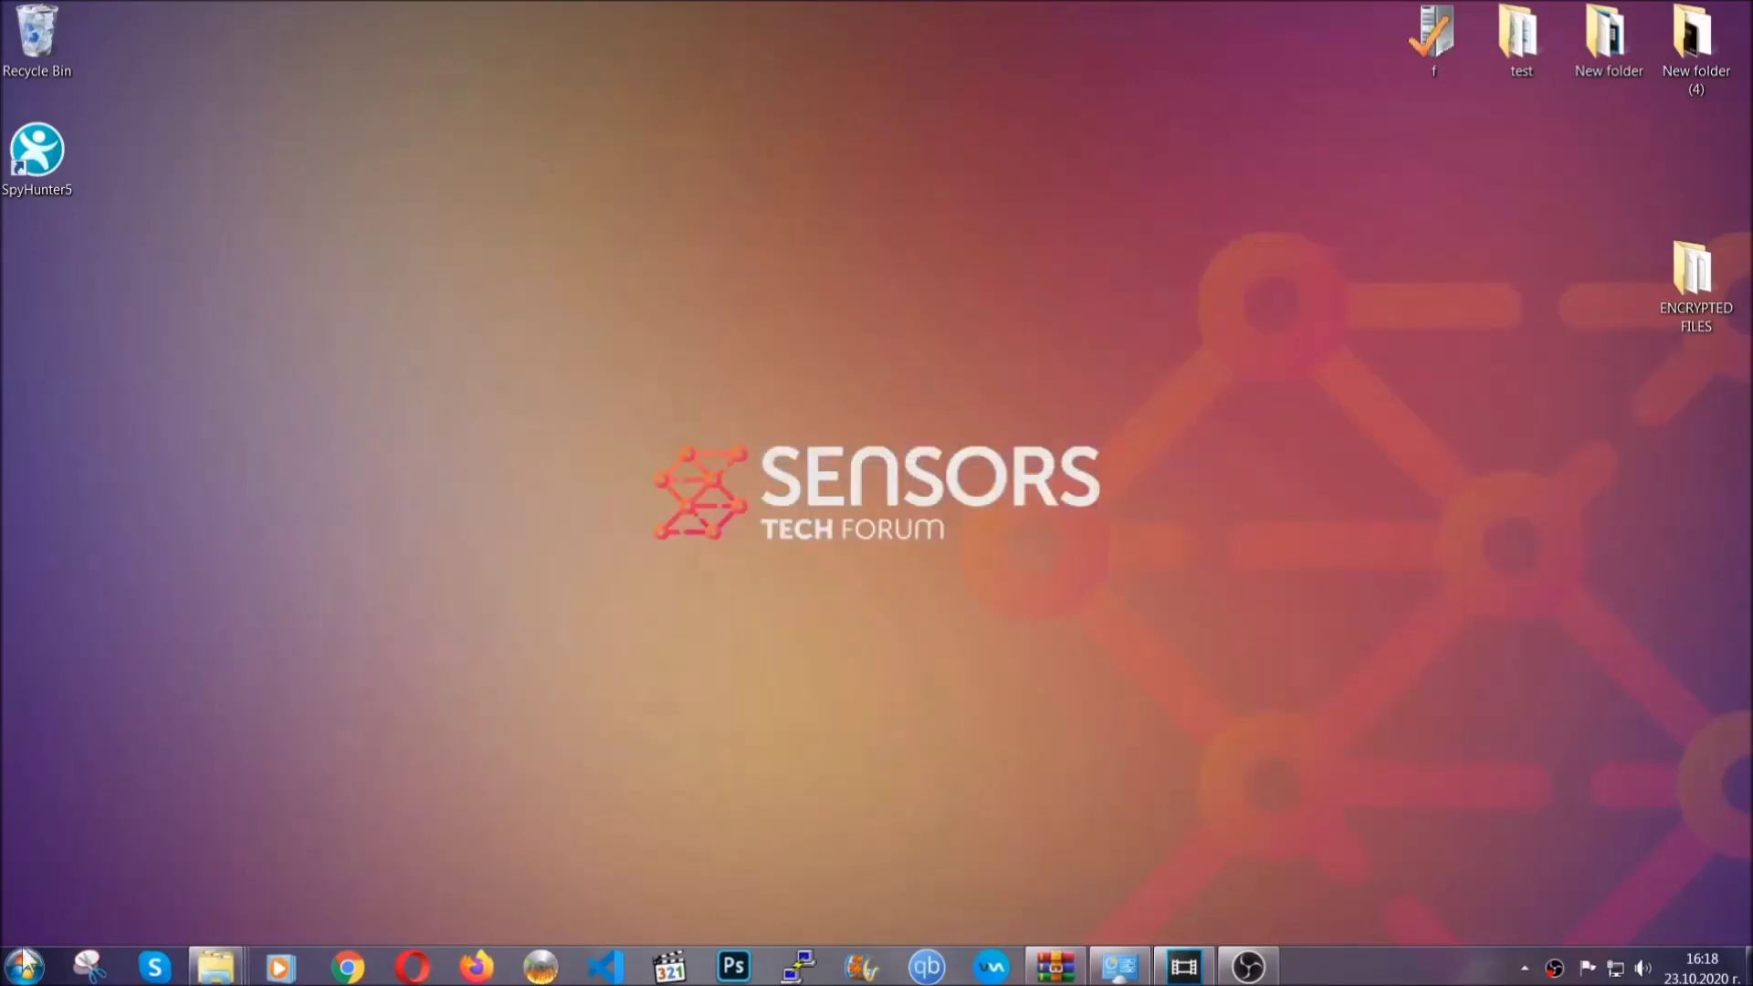
Paste the copied files onto FLASH DRIVE (H:) and close the window
left_click(23, 966)
left_click(334, 687)
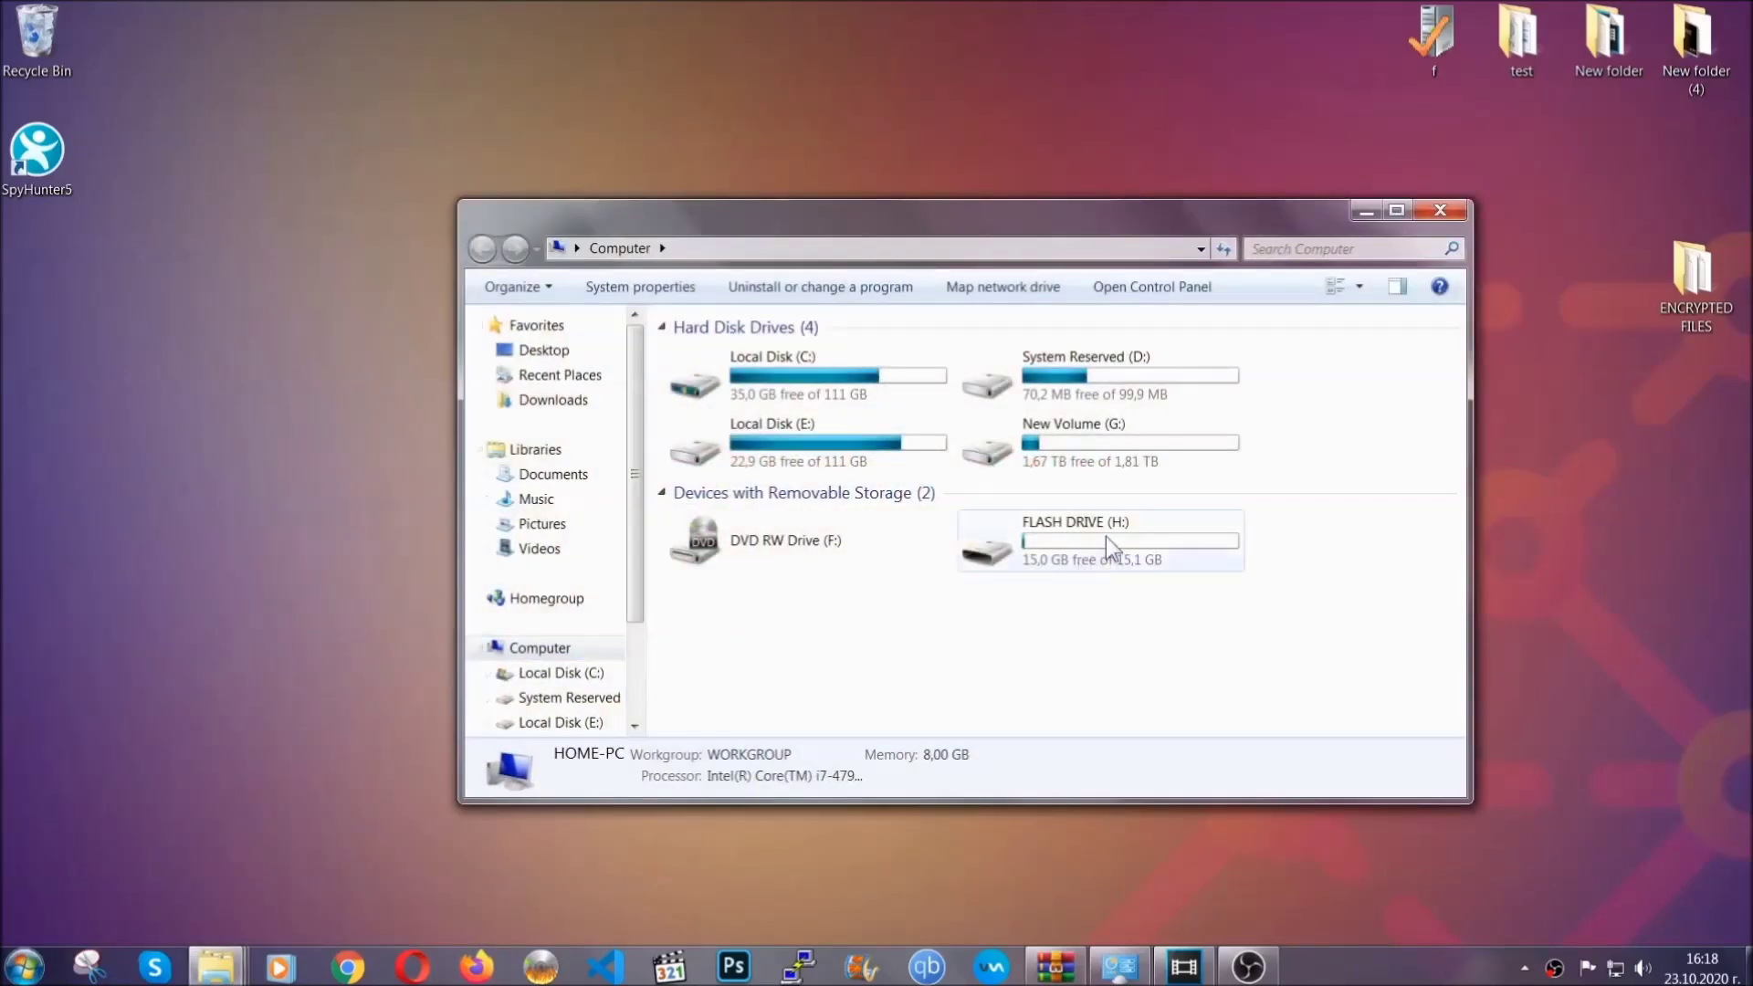
double_click(1105, 535)
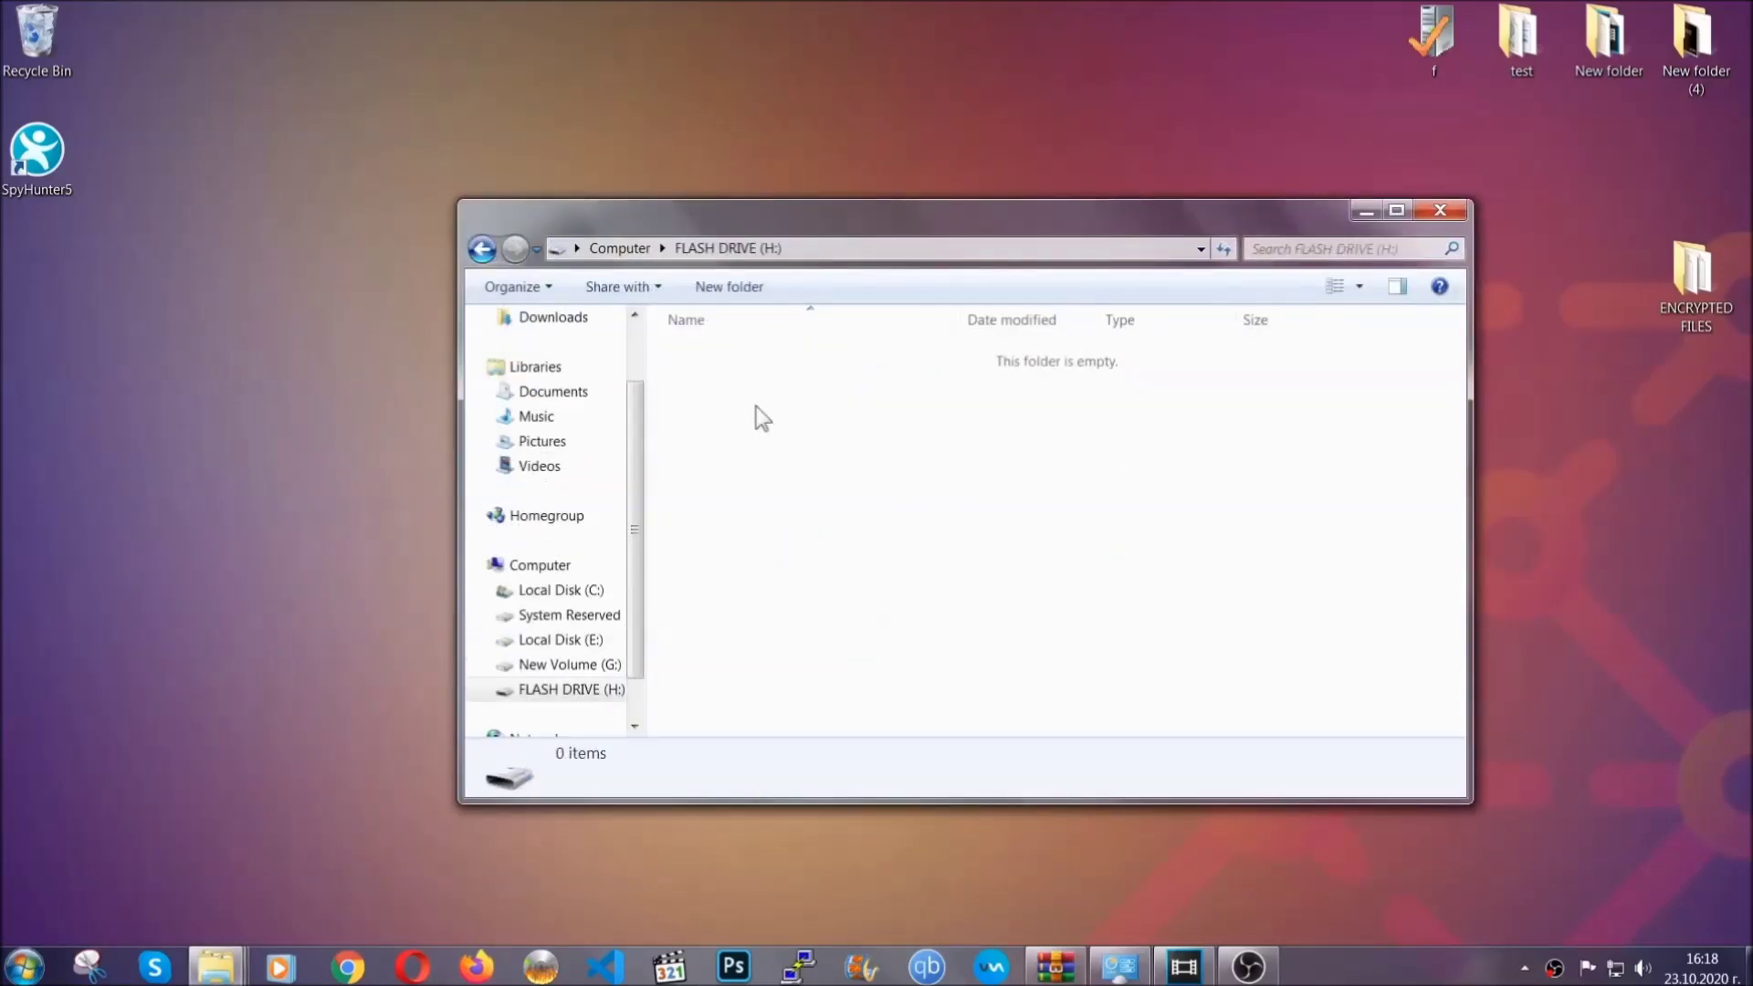
right_click(756, 408)
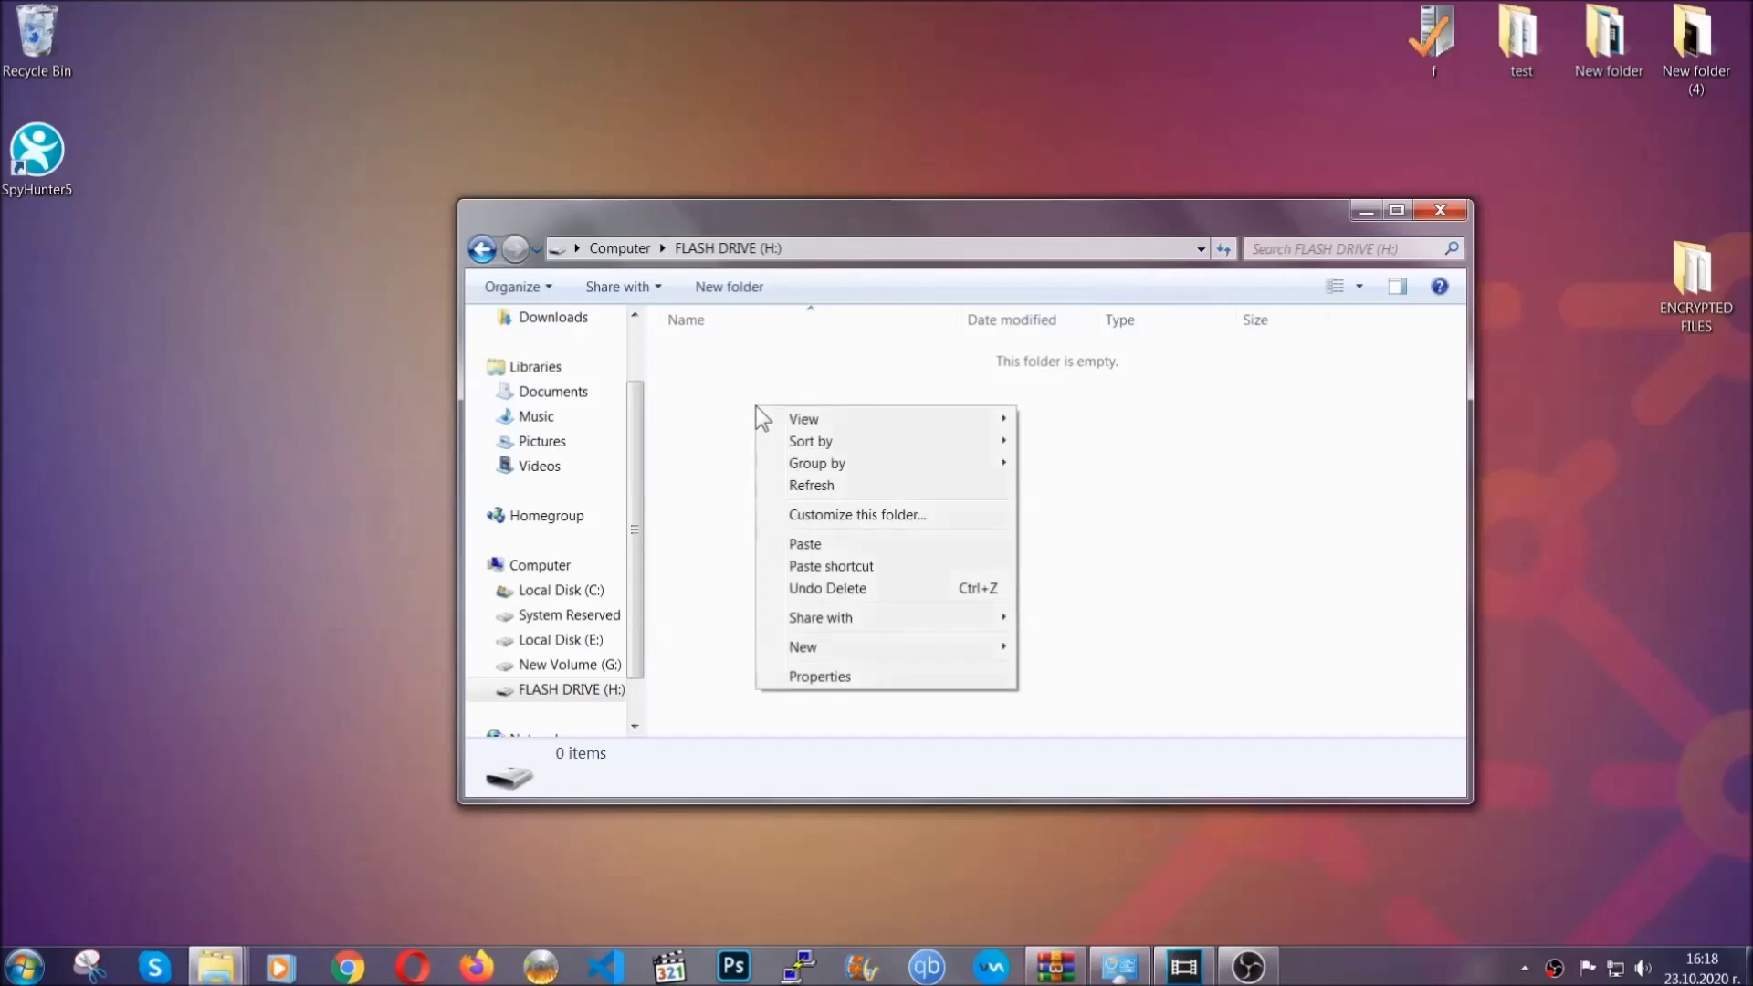
left_click(799, 545)
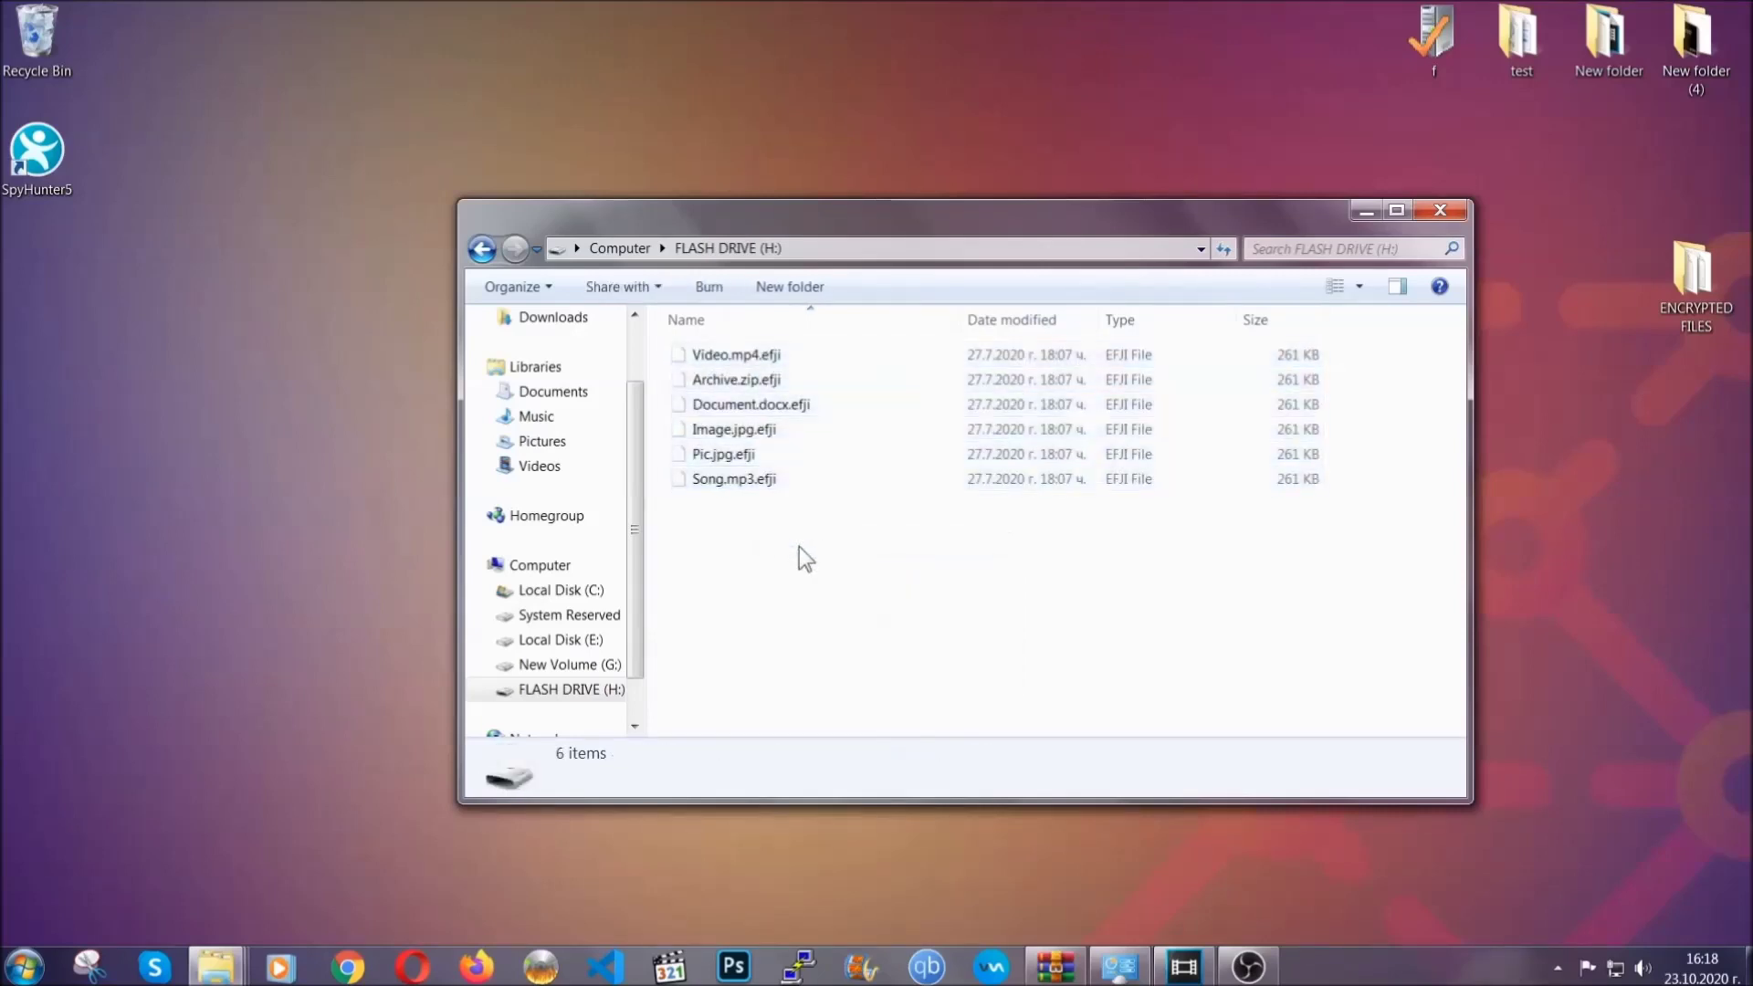
left_click(1443, 211)
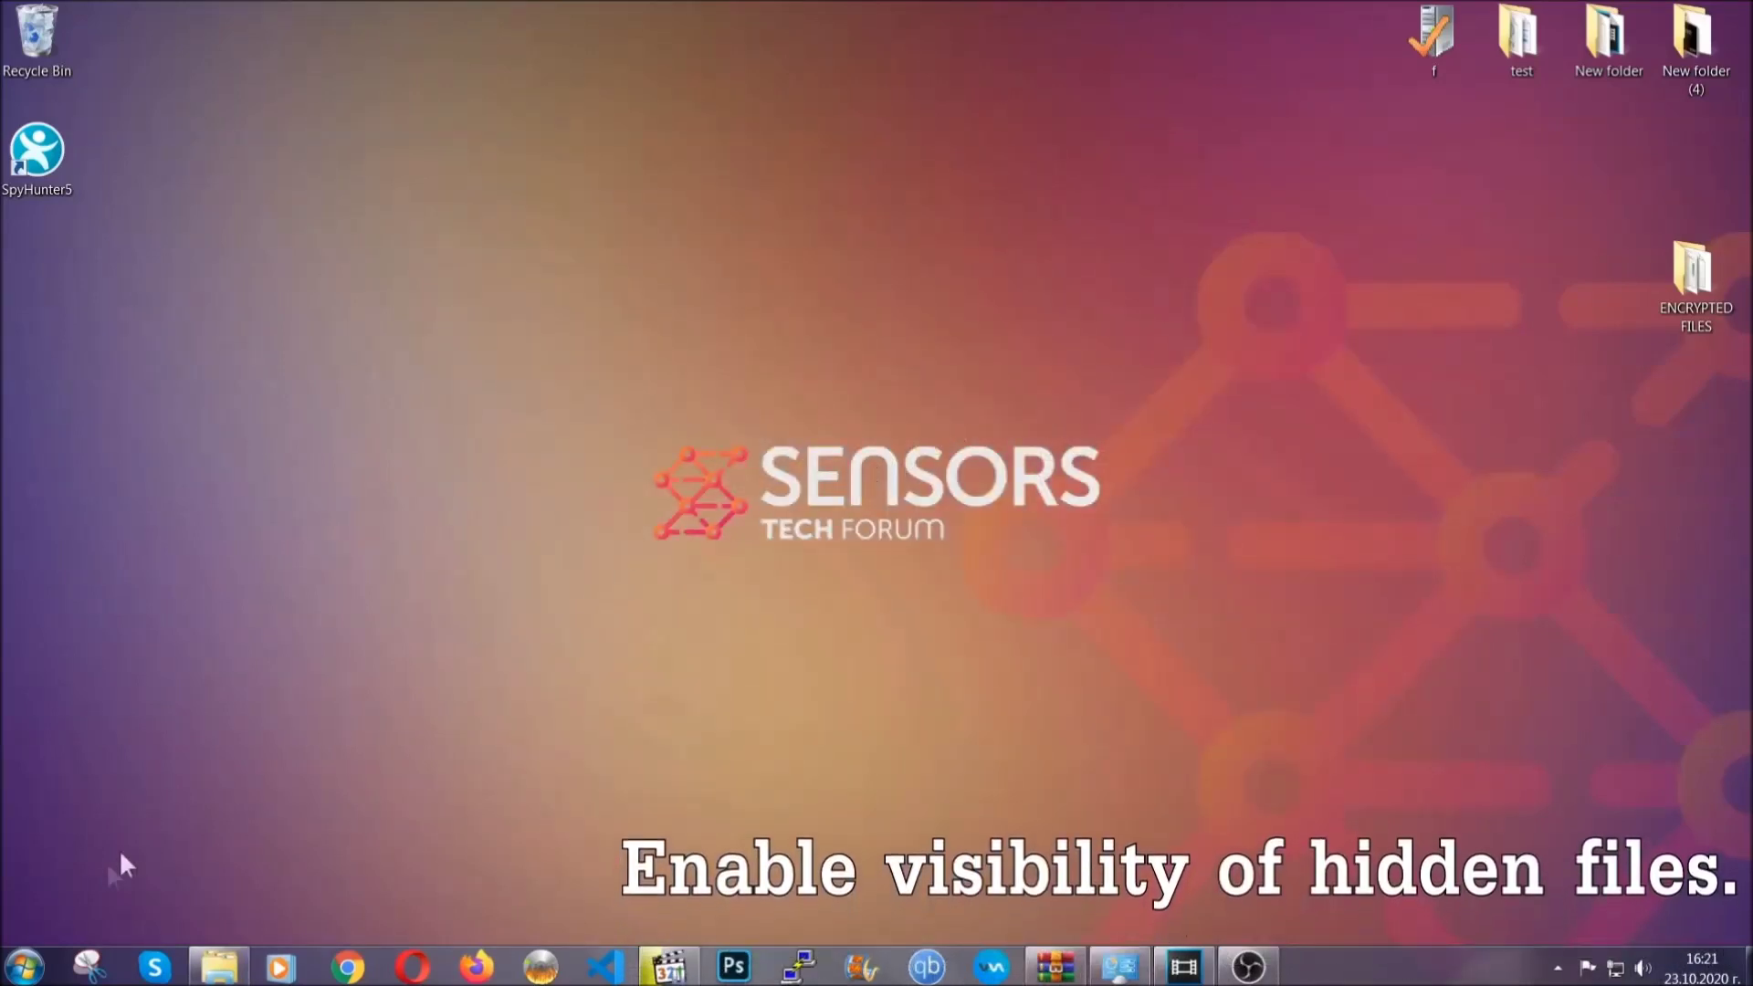
Find the hidden files setting via Start search and apply 'Show hidden files, folders, and drives'
left_click(24, 966)
left_click(72, 904)
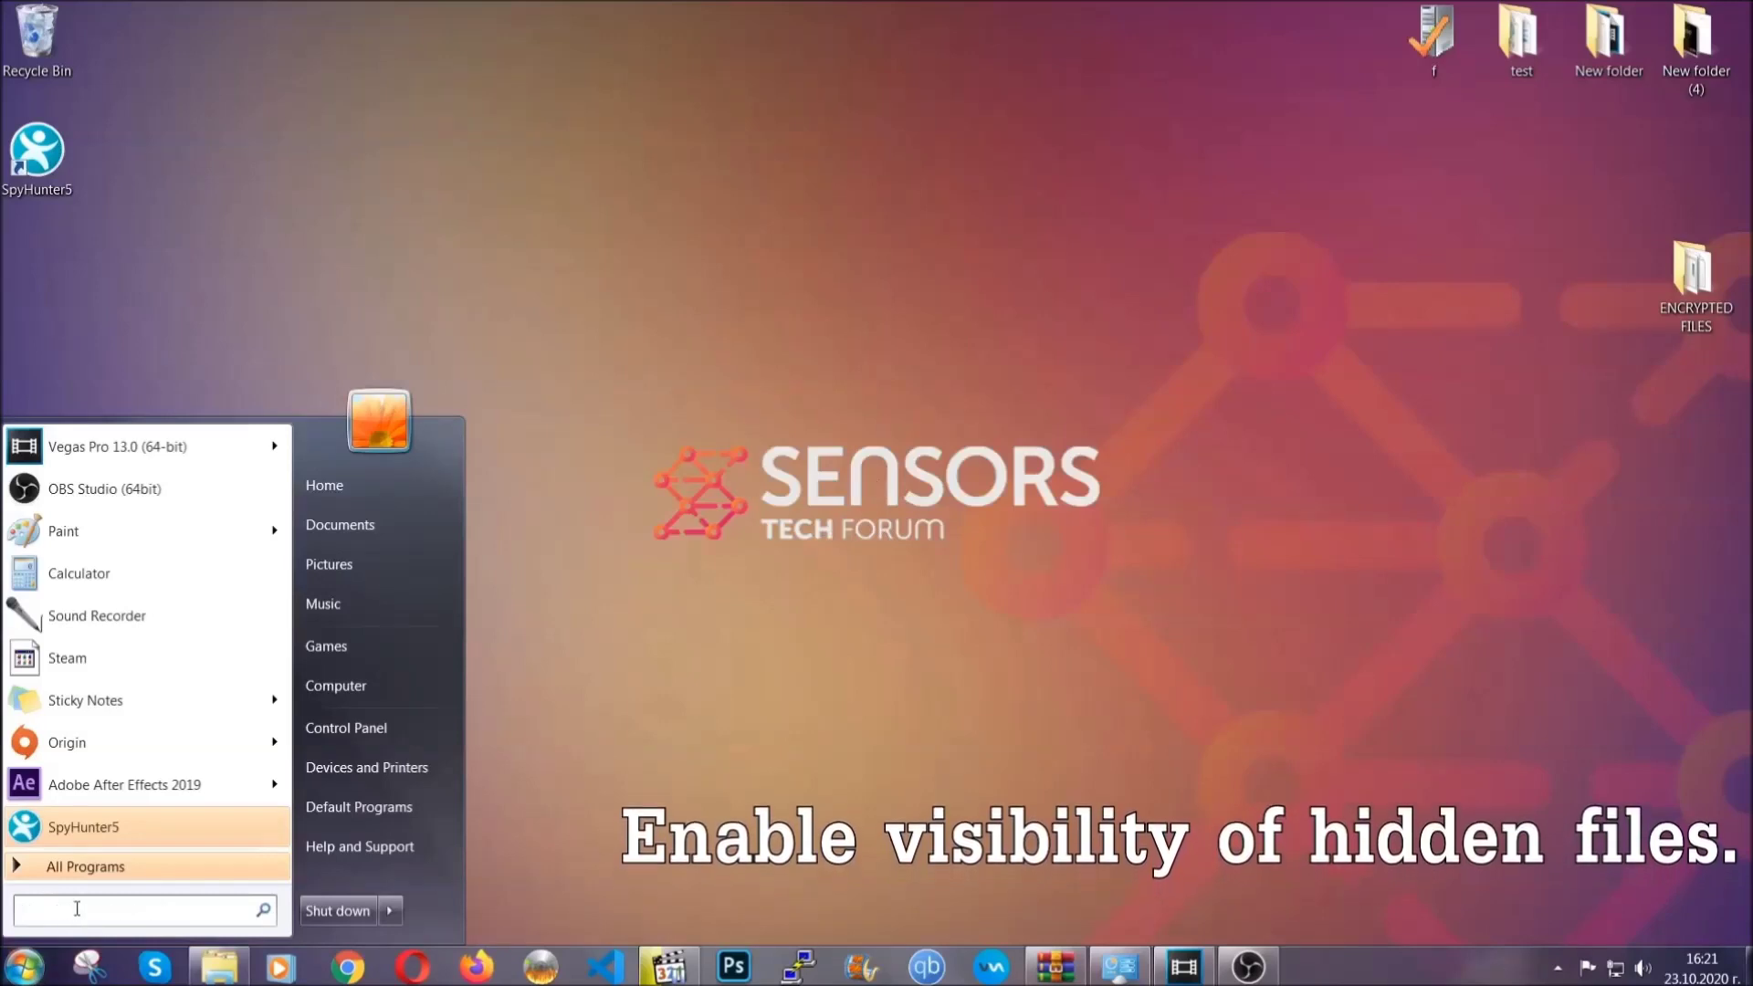
type("showh")
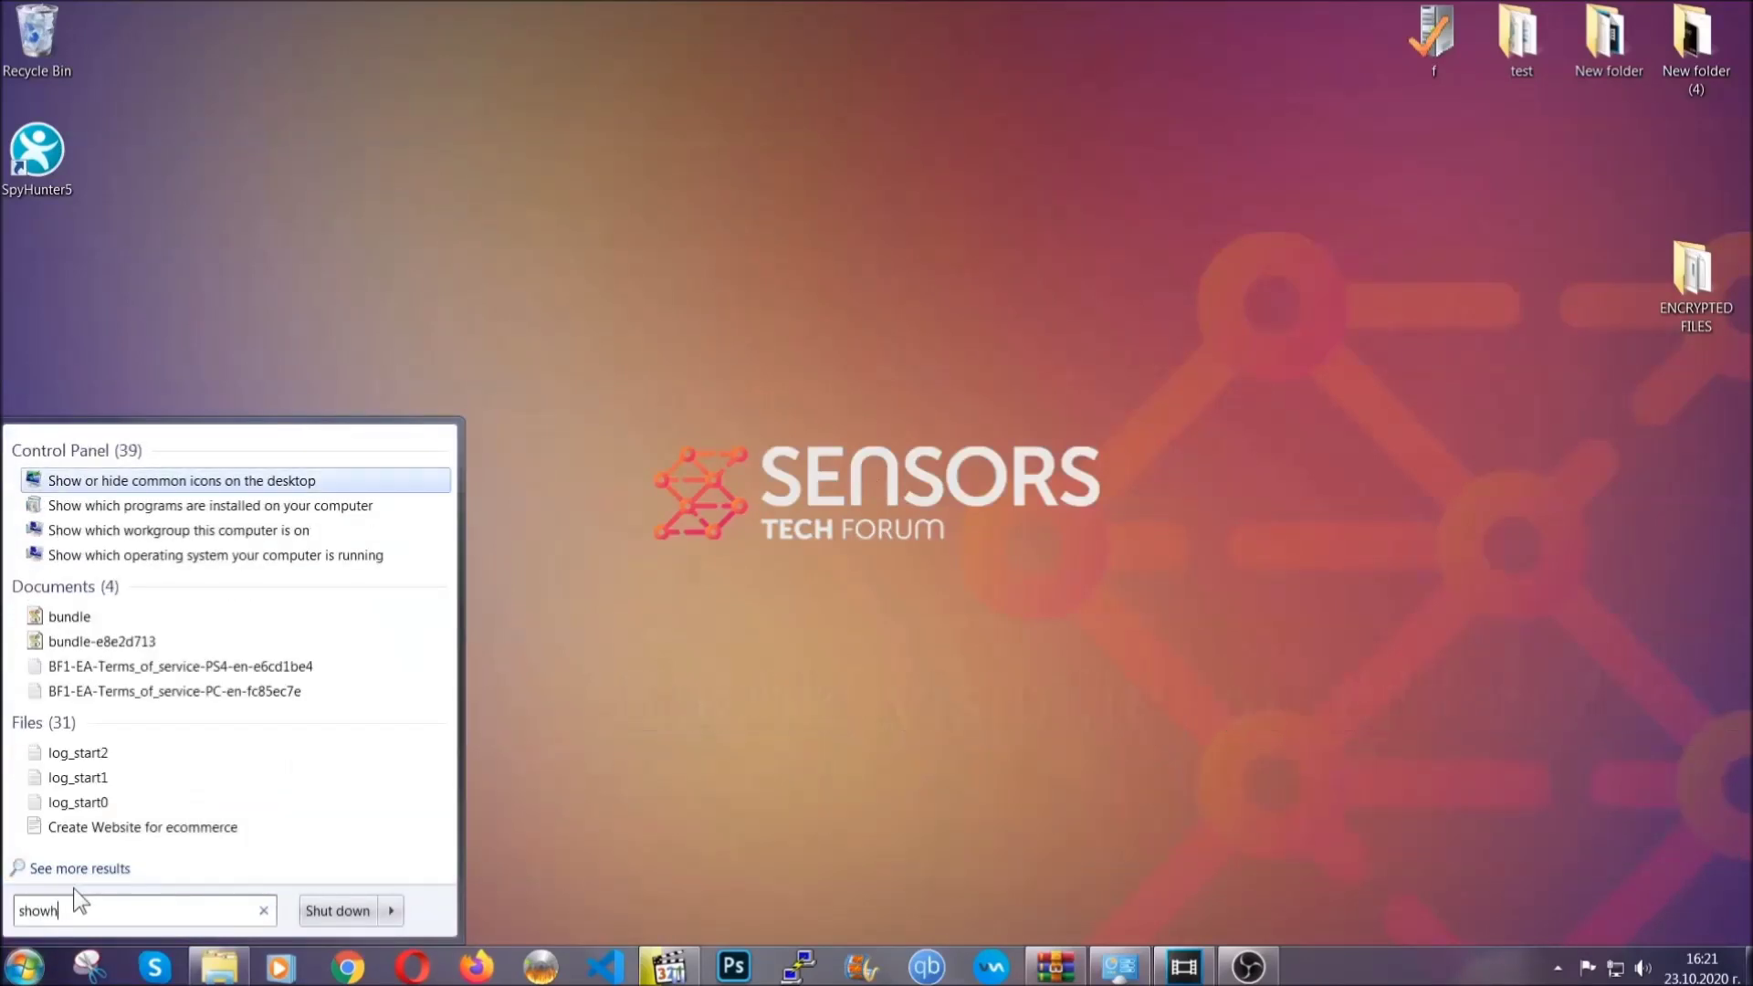
key("BackSpace")
type("hidden f")
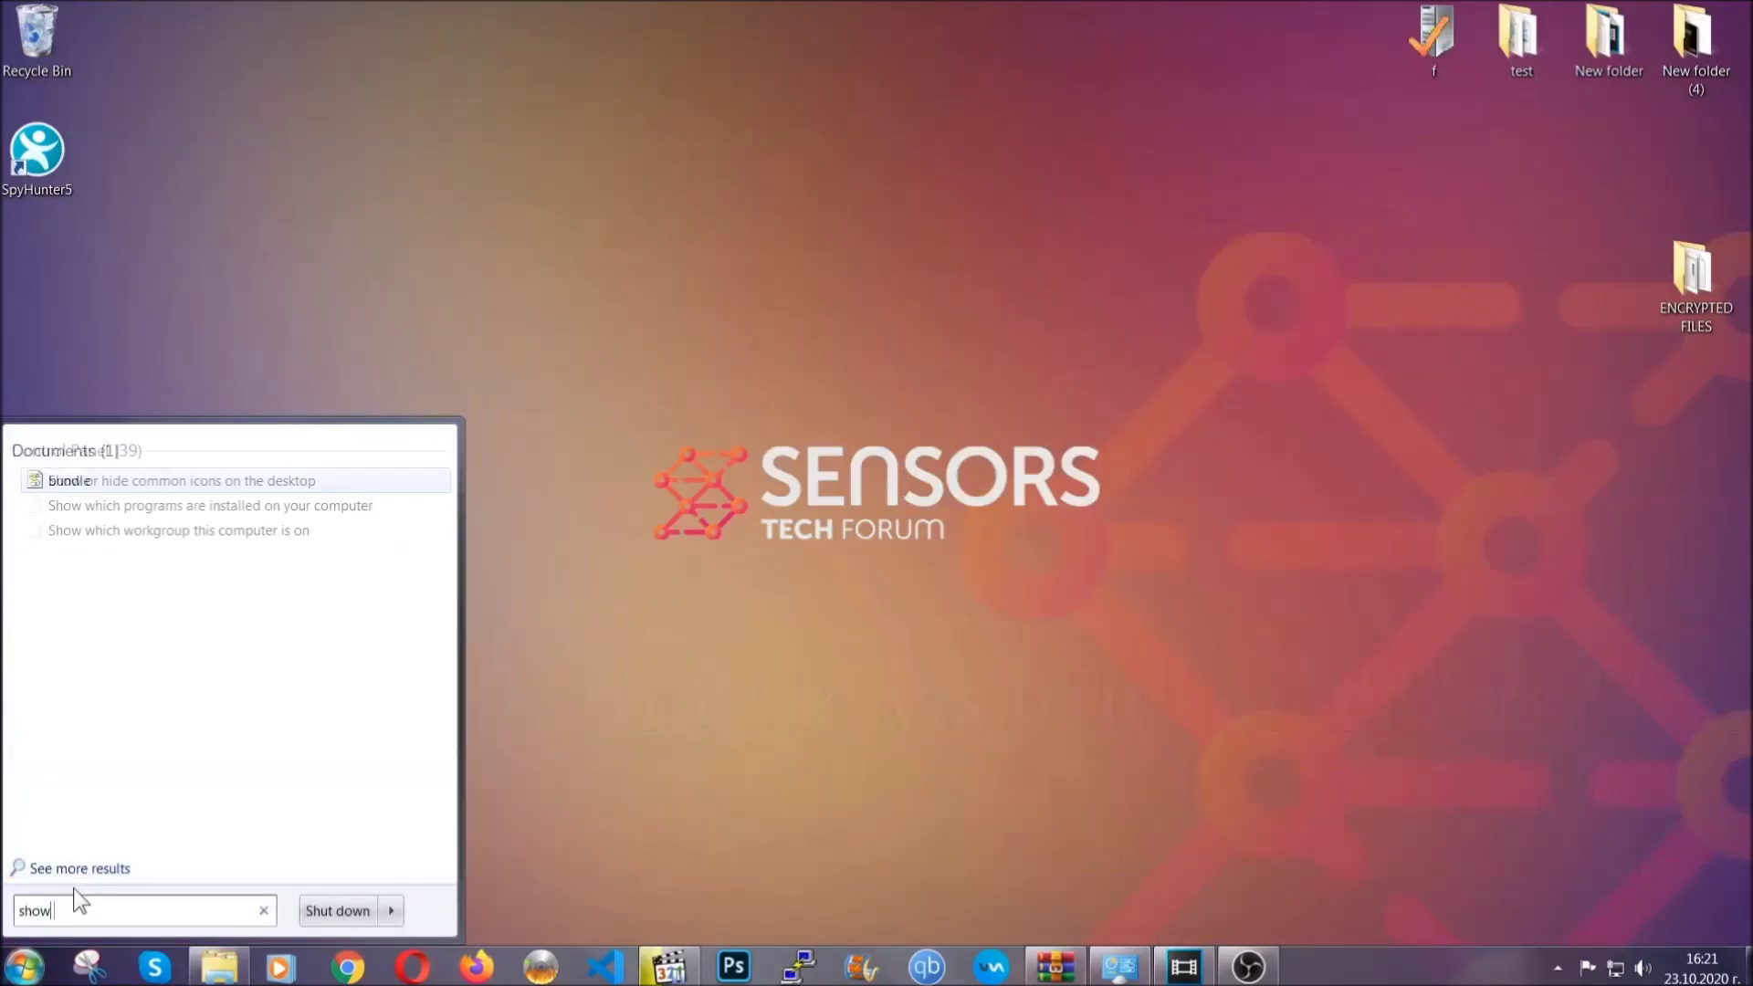
type("iles and folders")
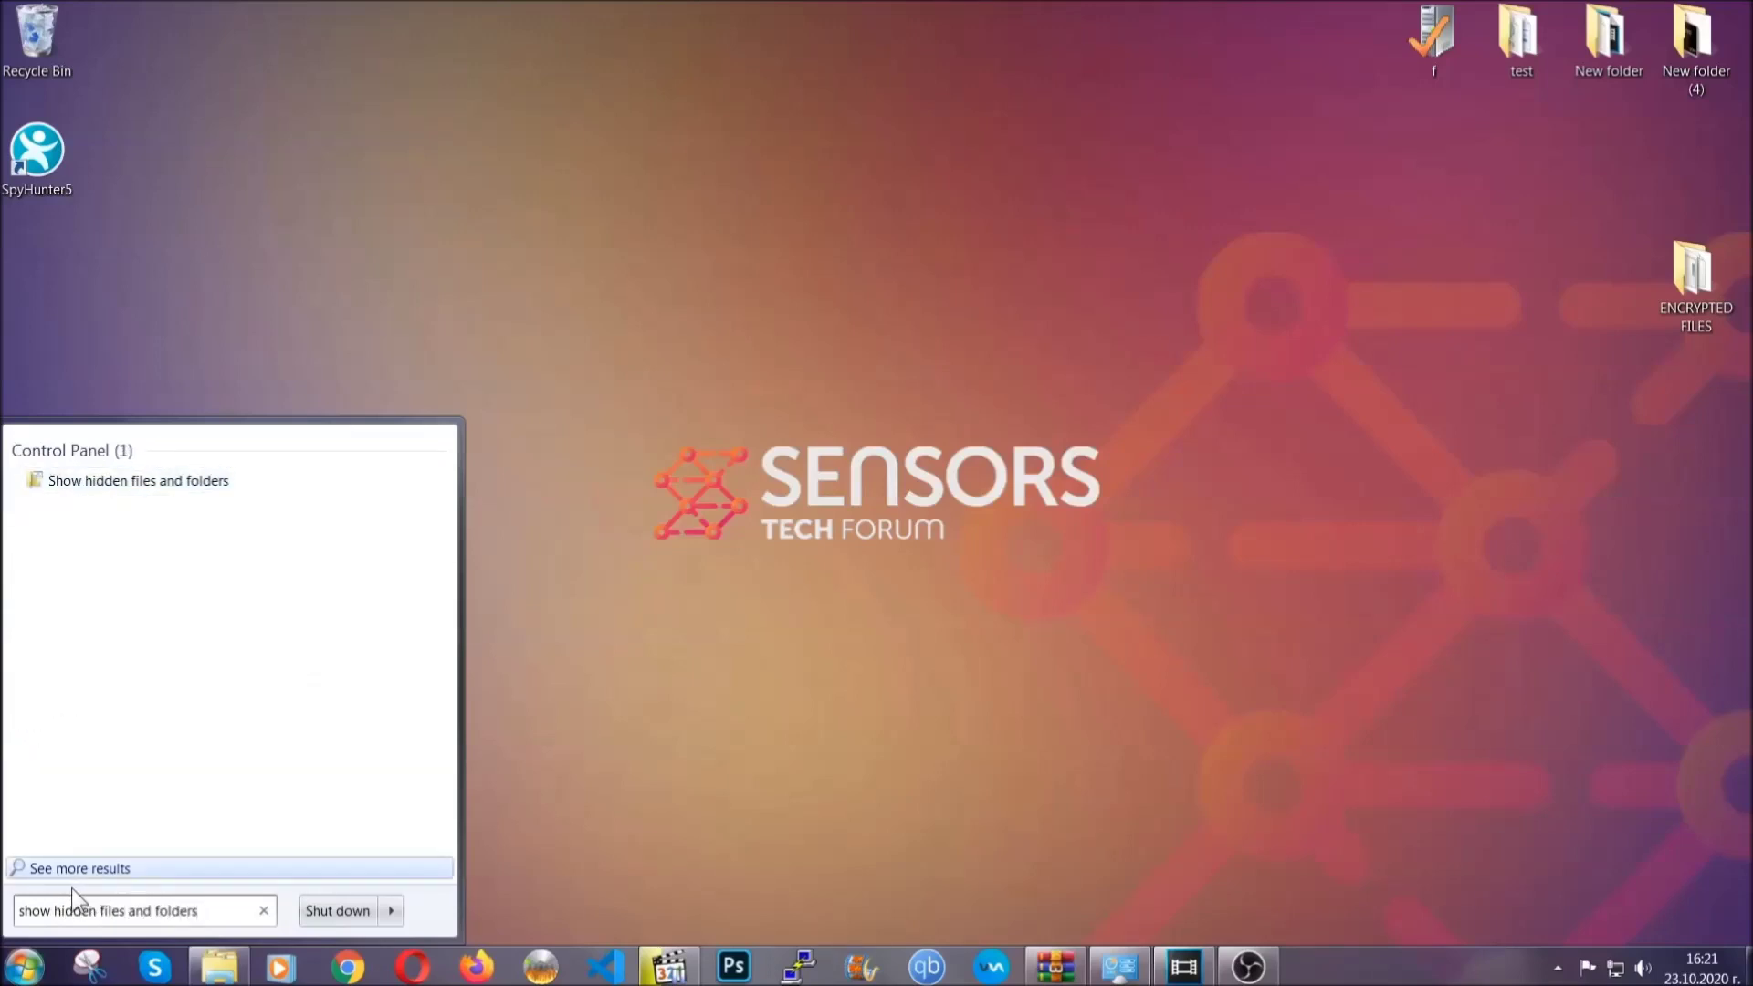
left_click(208, 484)
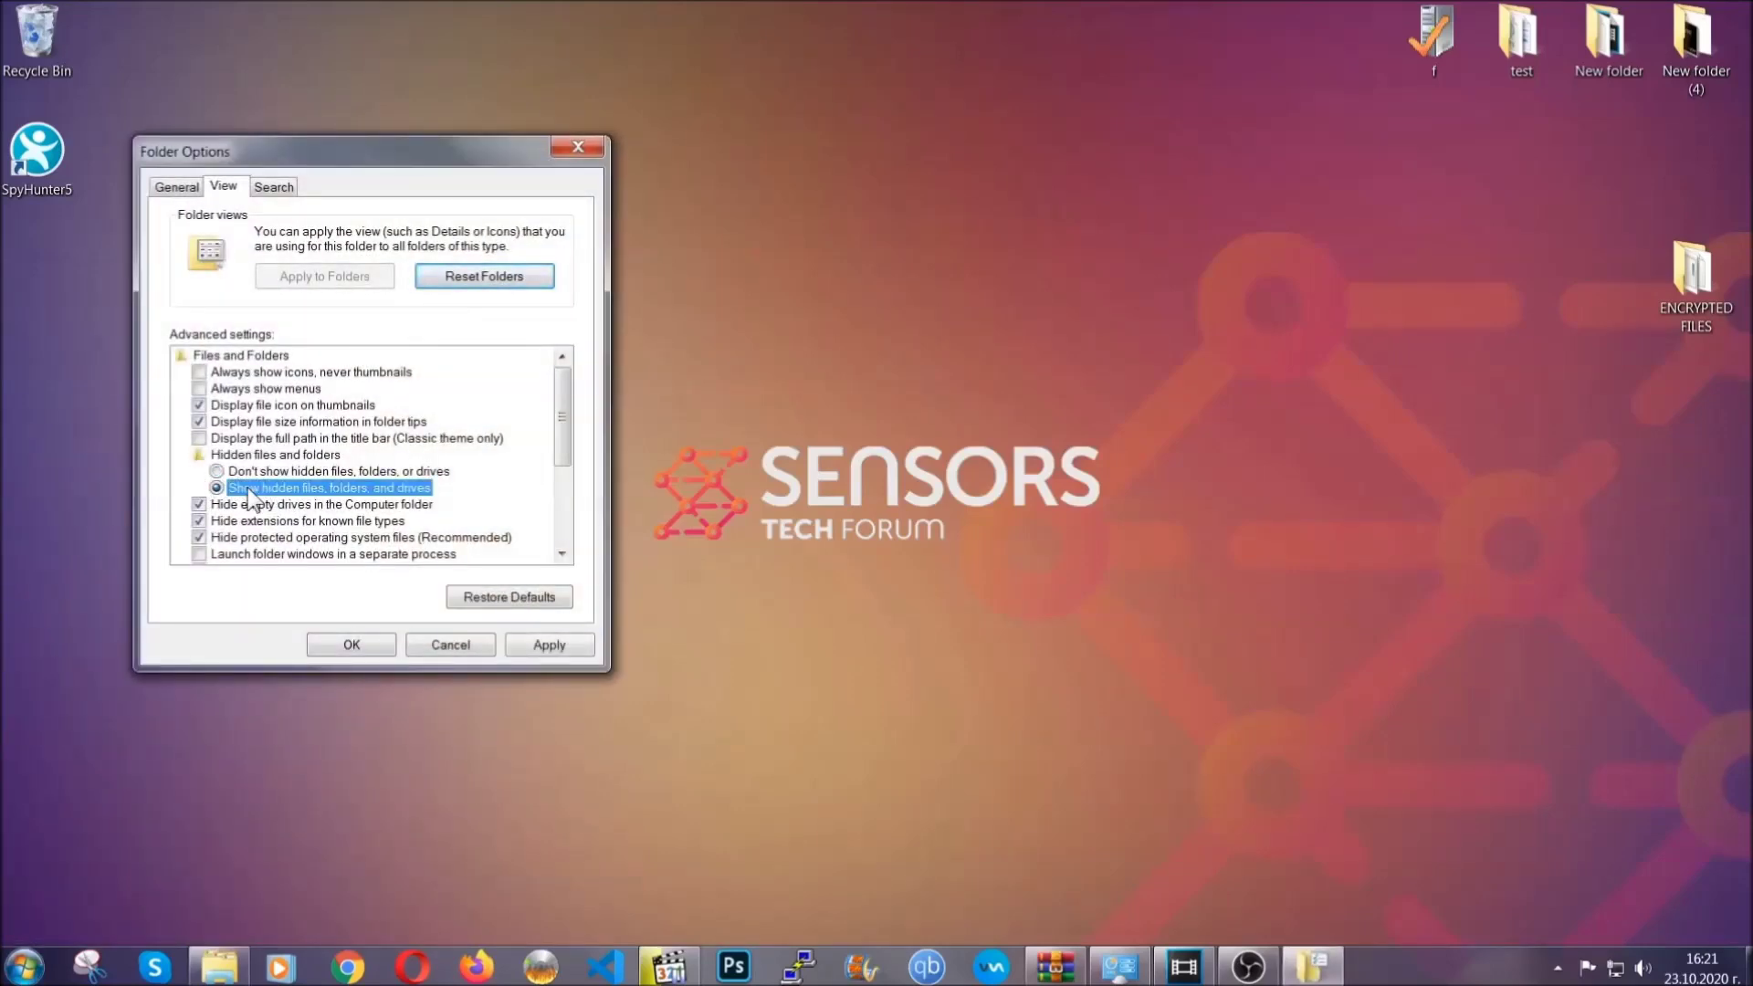
left_click(542, 650)
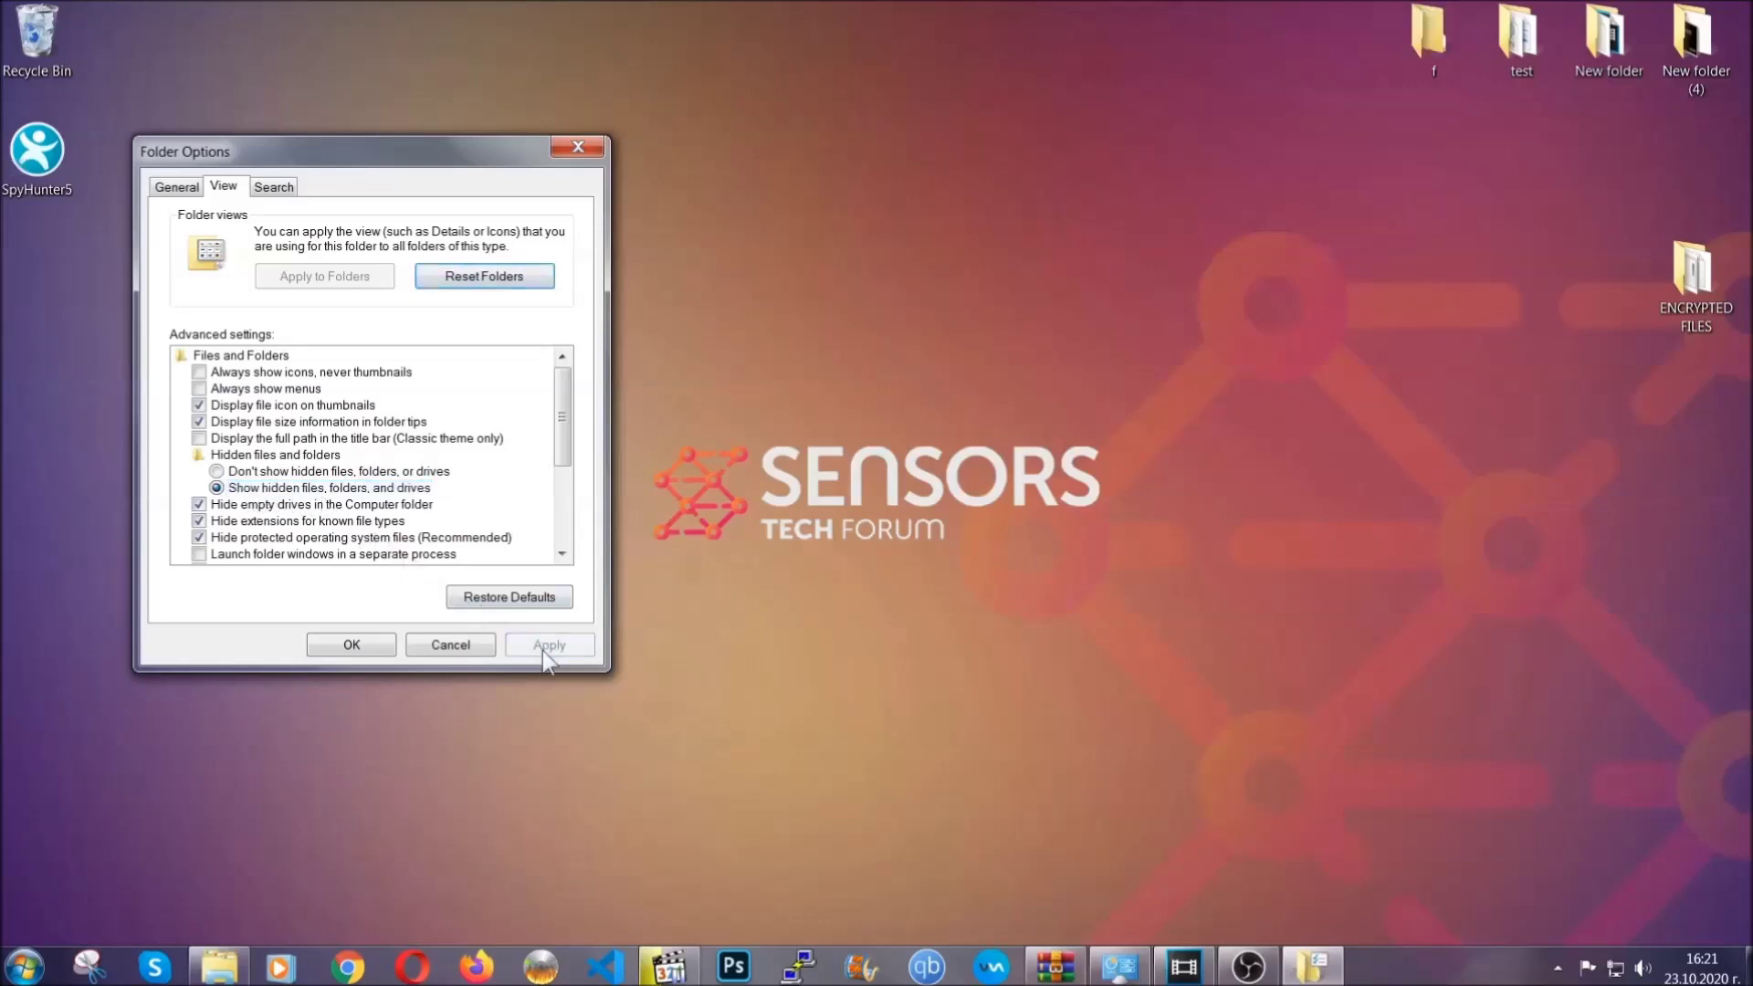
left_click(344, 644)
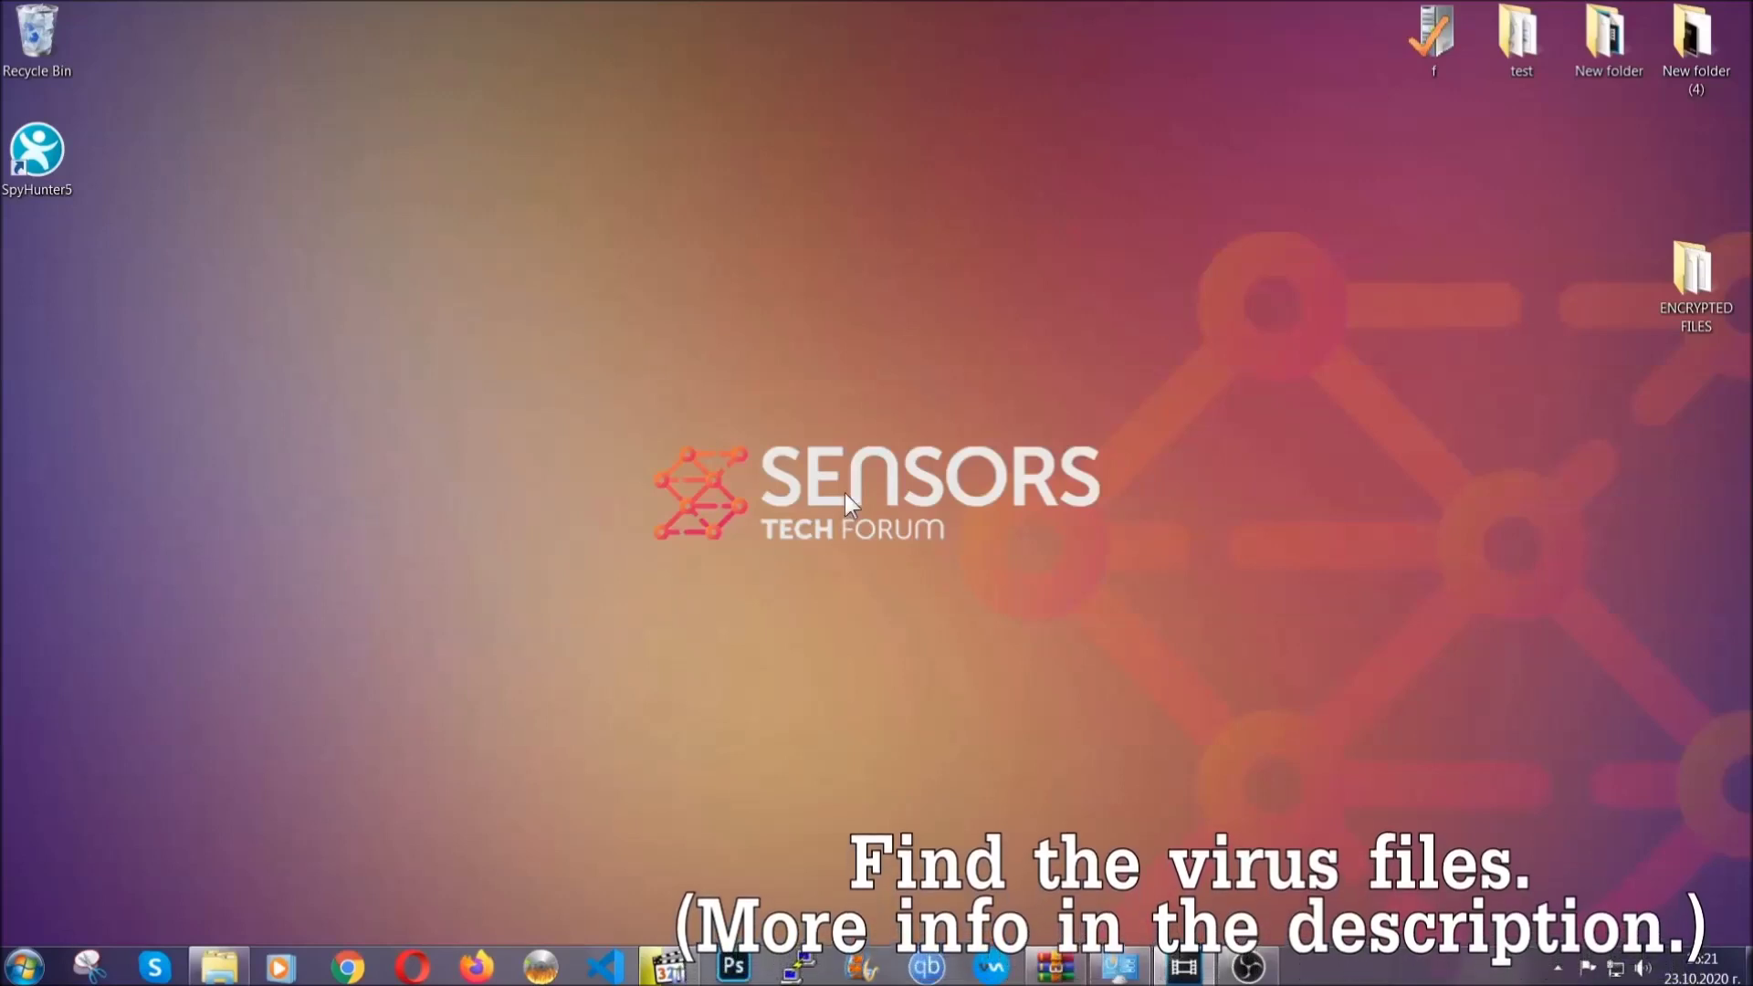
Search the whole computer for 'fileextension:exe Example Vir' executables
left_click(23, 966)
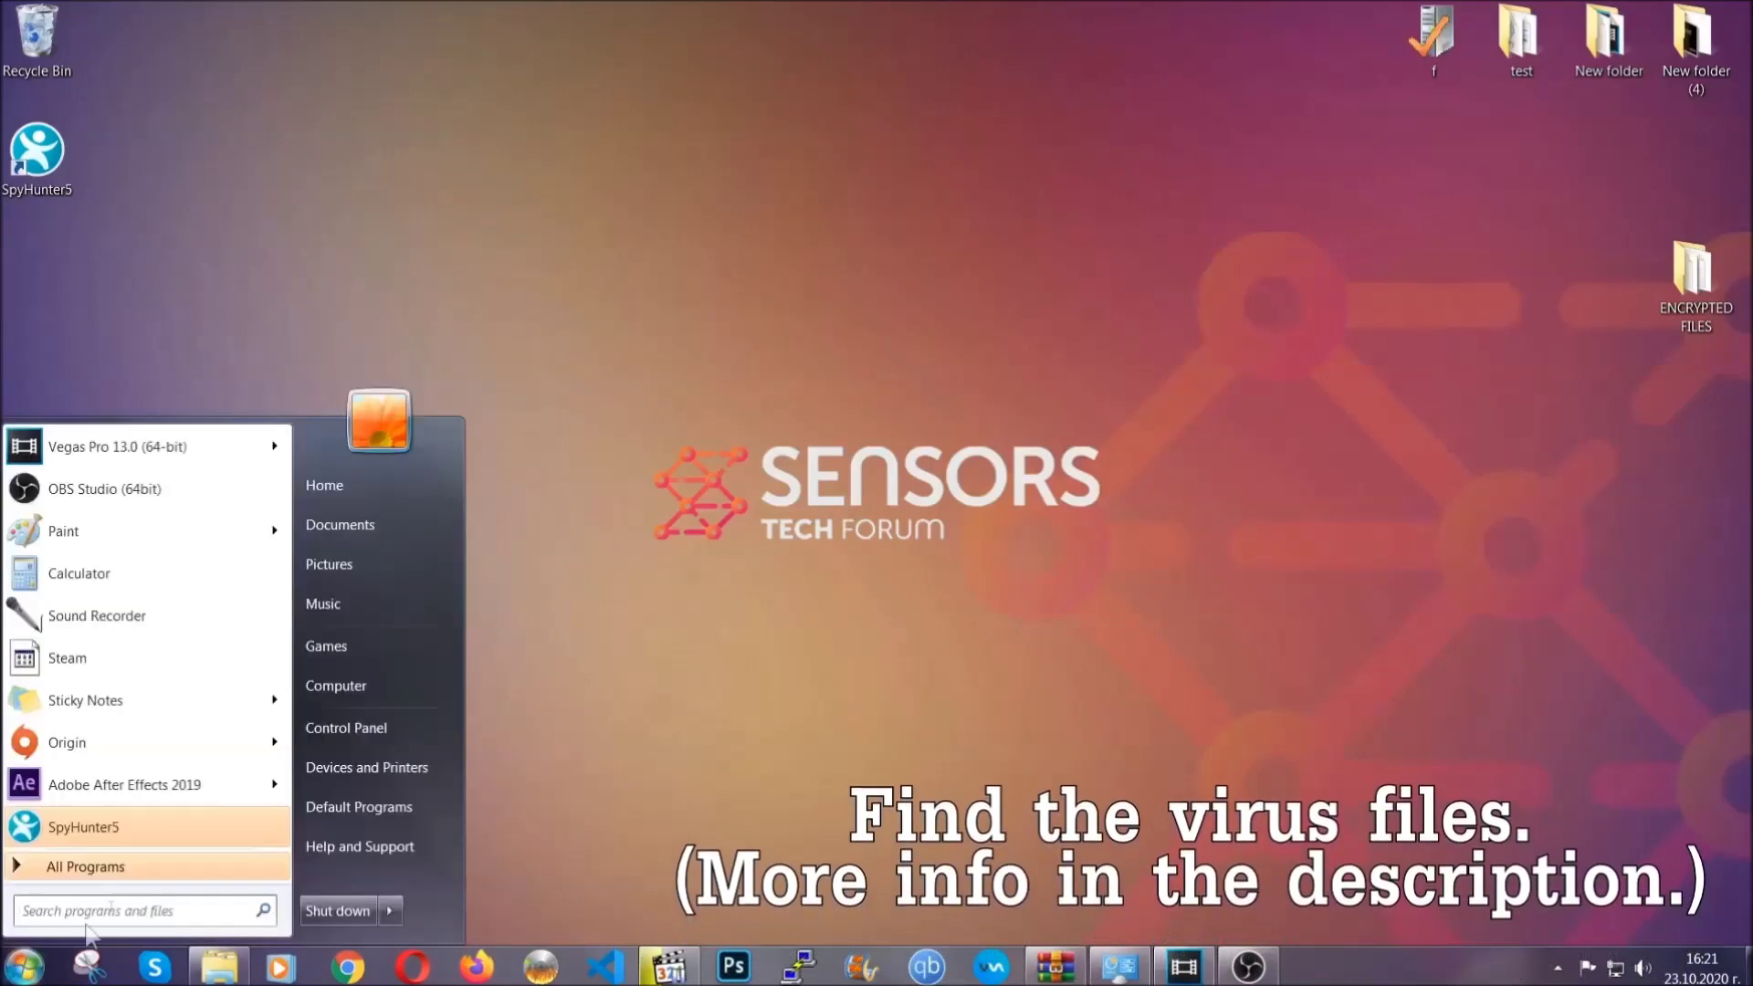
left_click(360, 682)
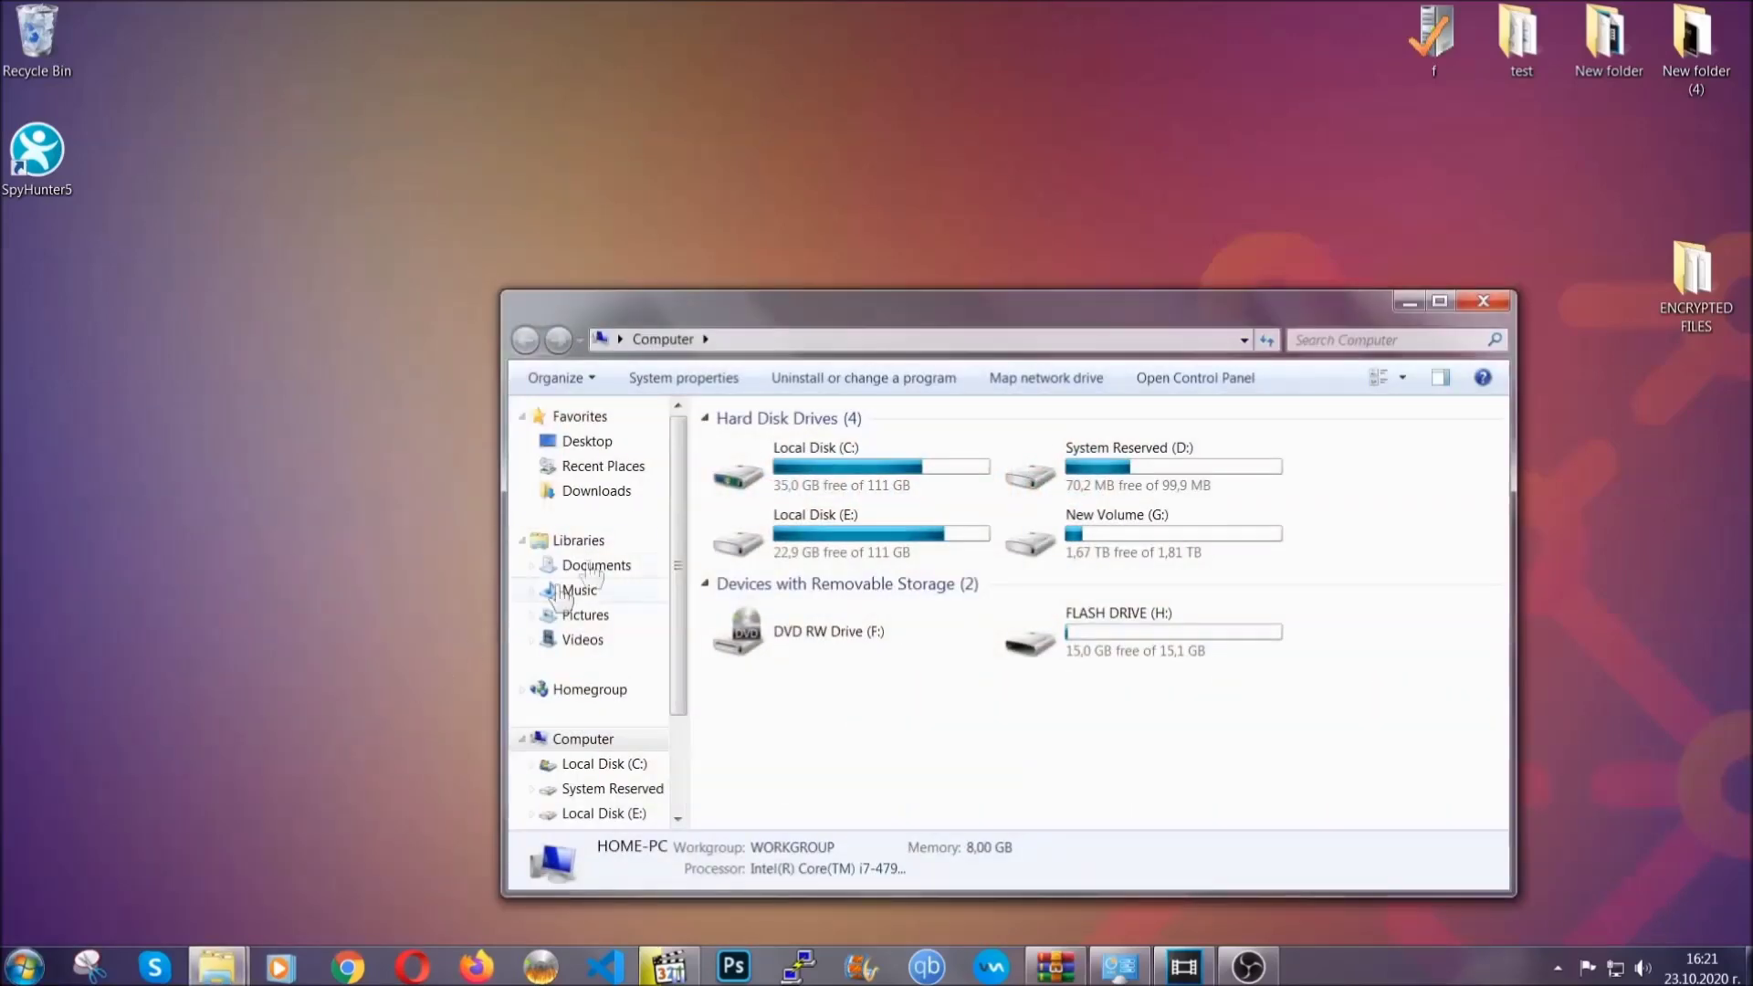
left_click_drag(952, 322, 835, 242)
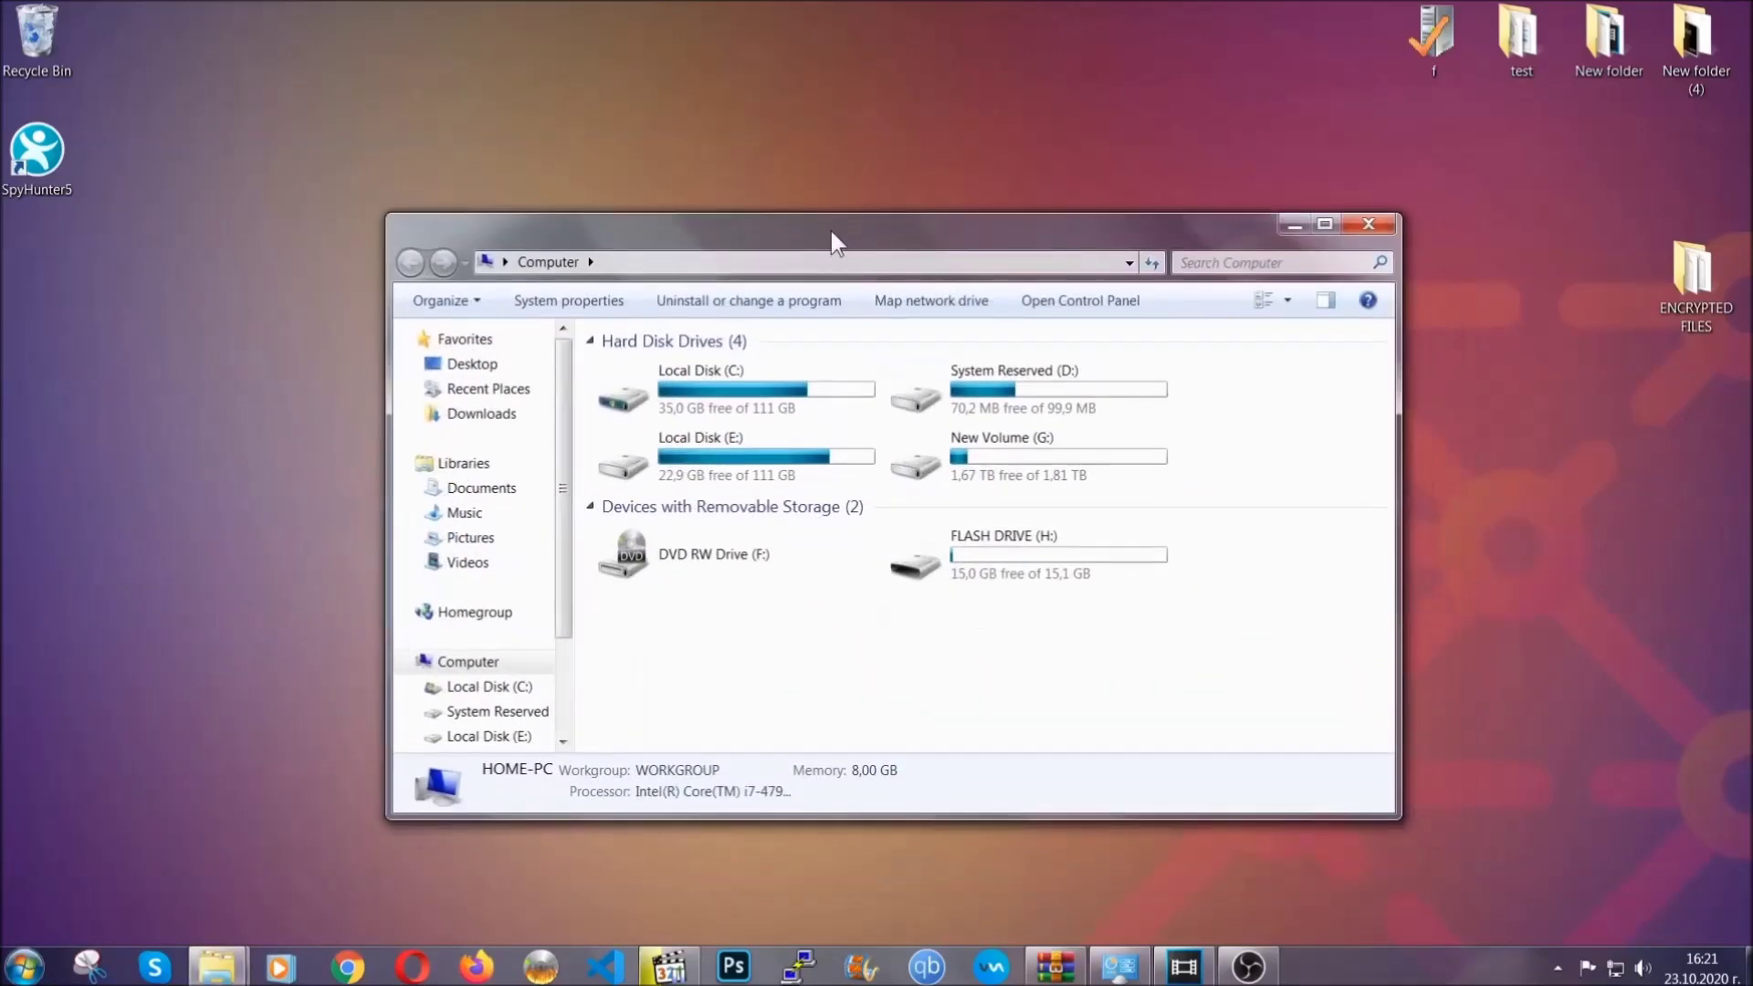
left_click(1192, 263)
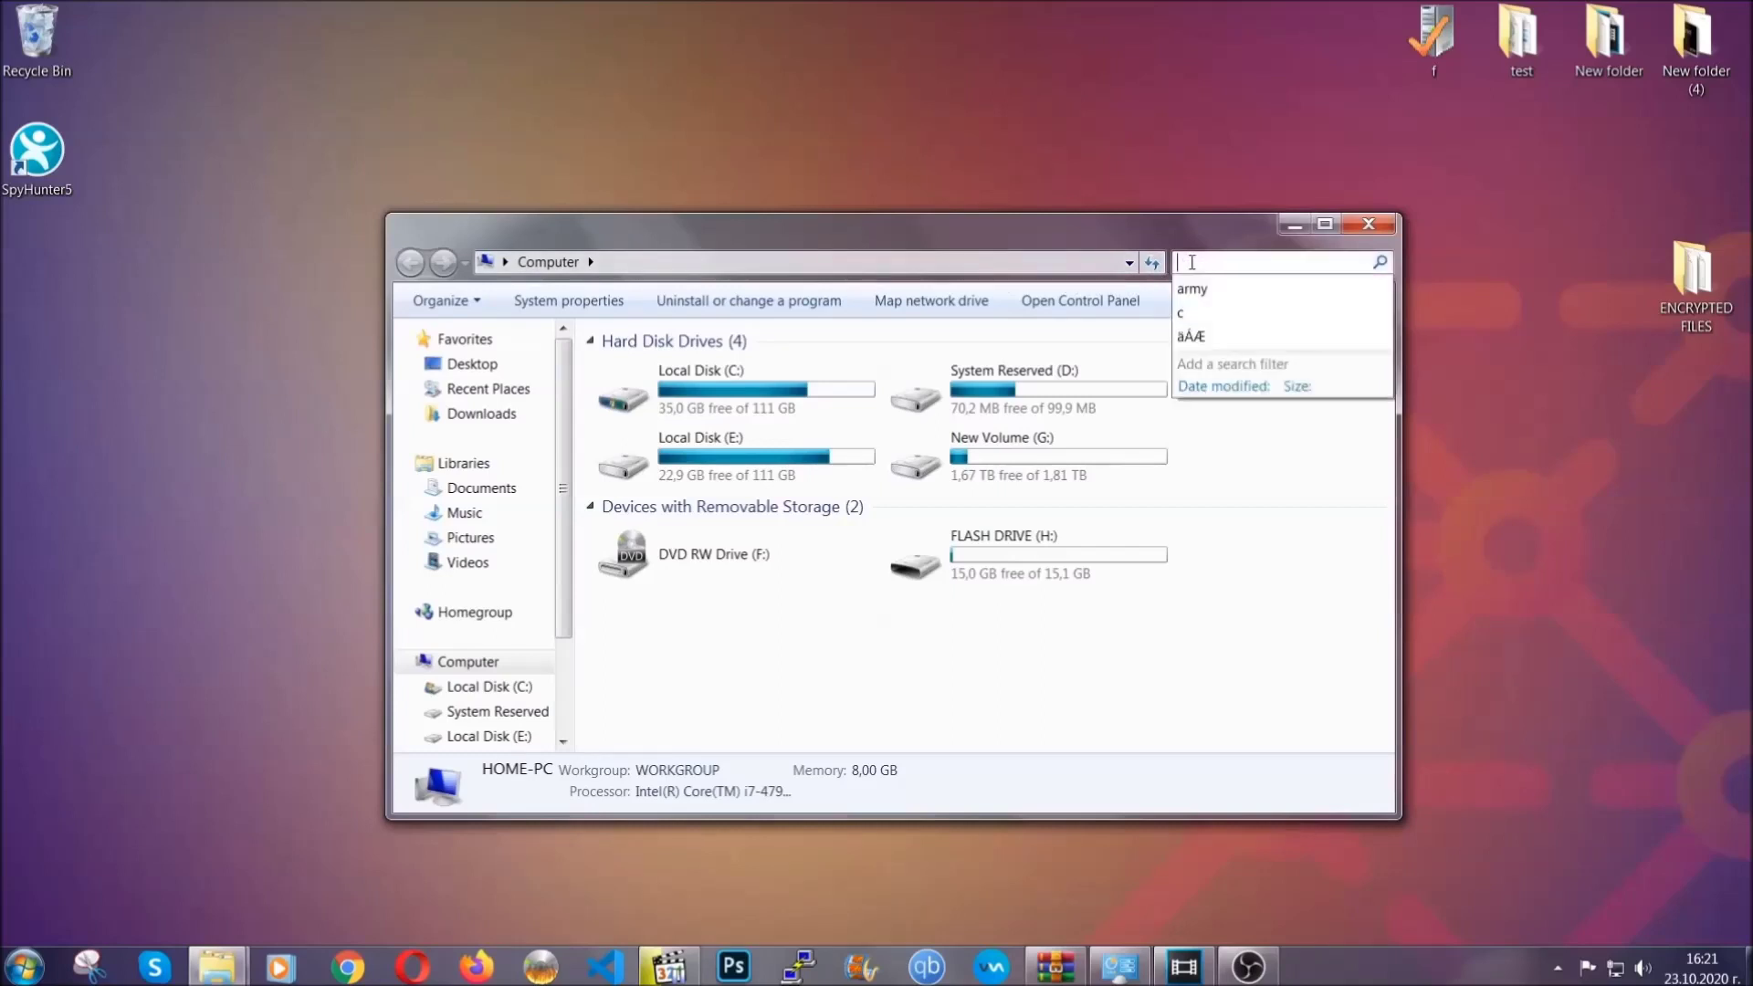
type("file")
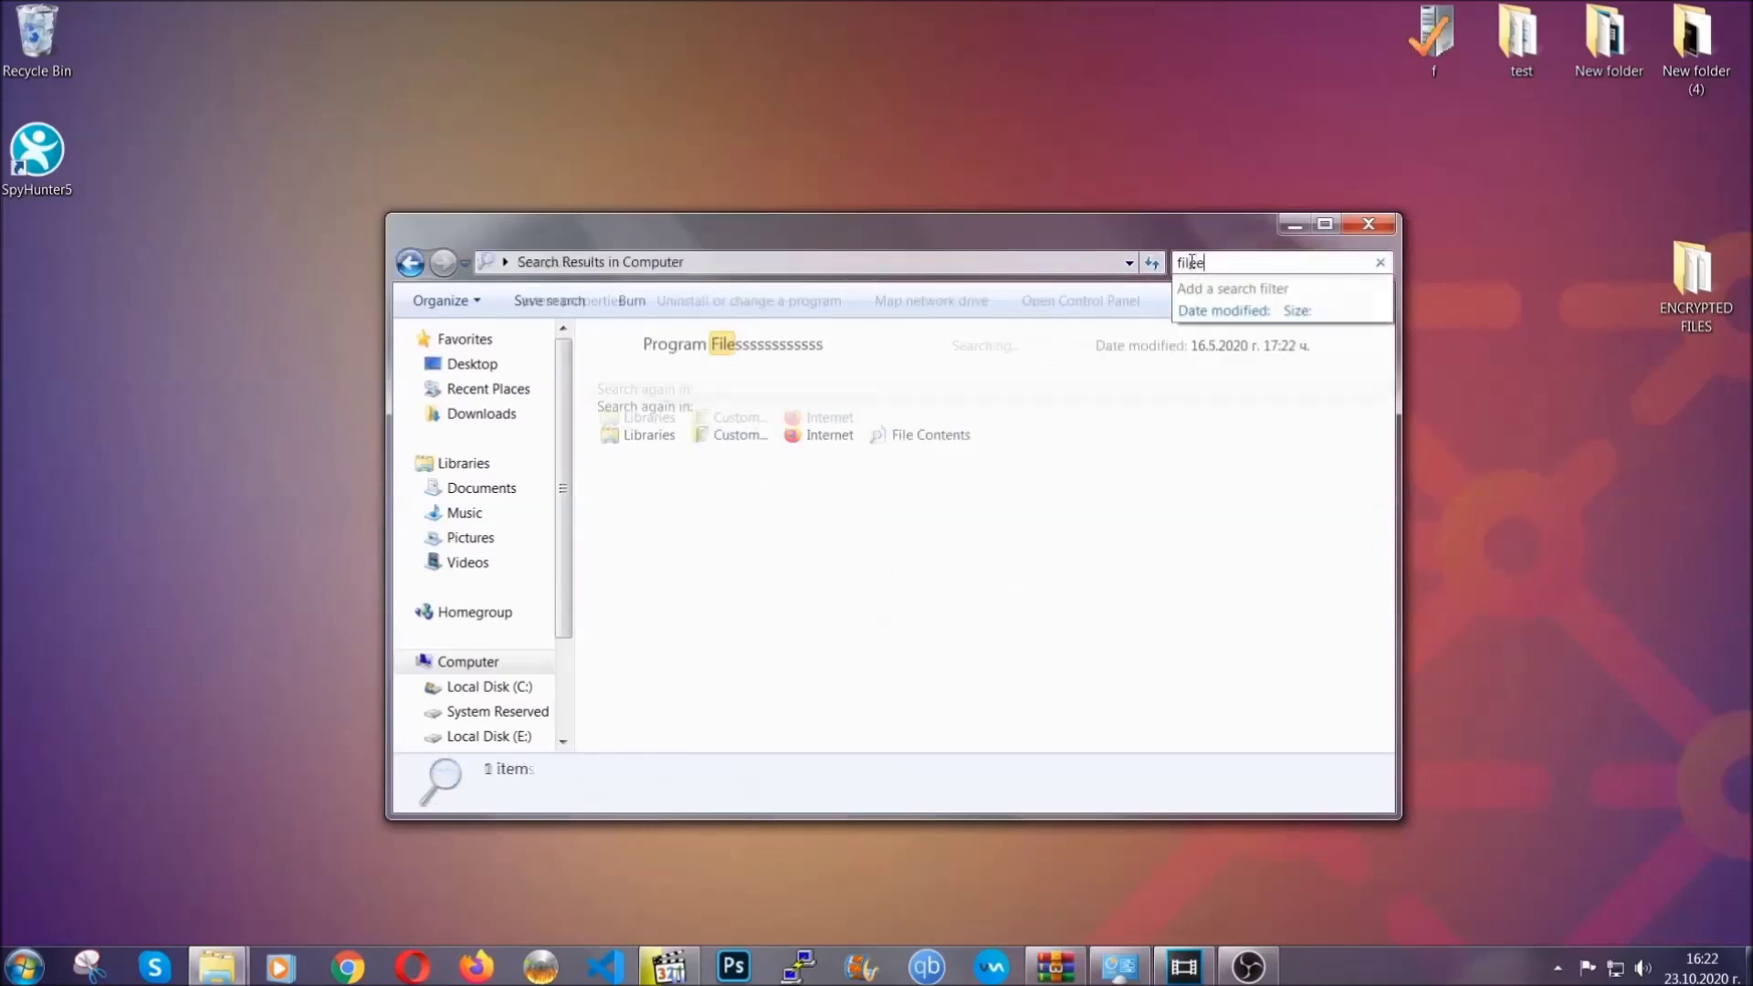
type("extension:exe ")
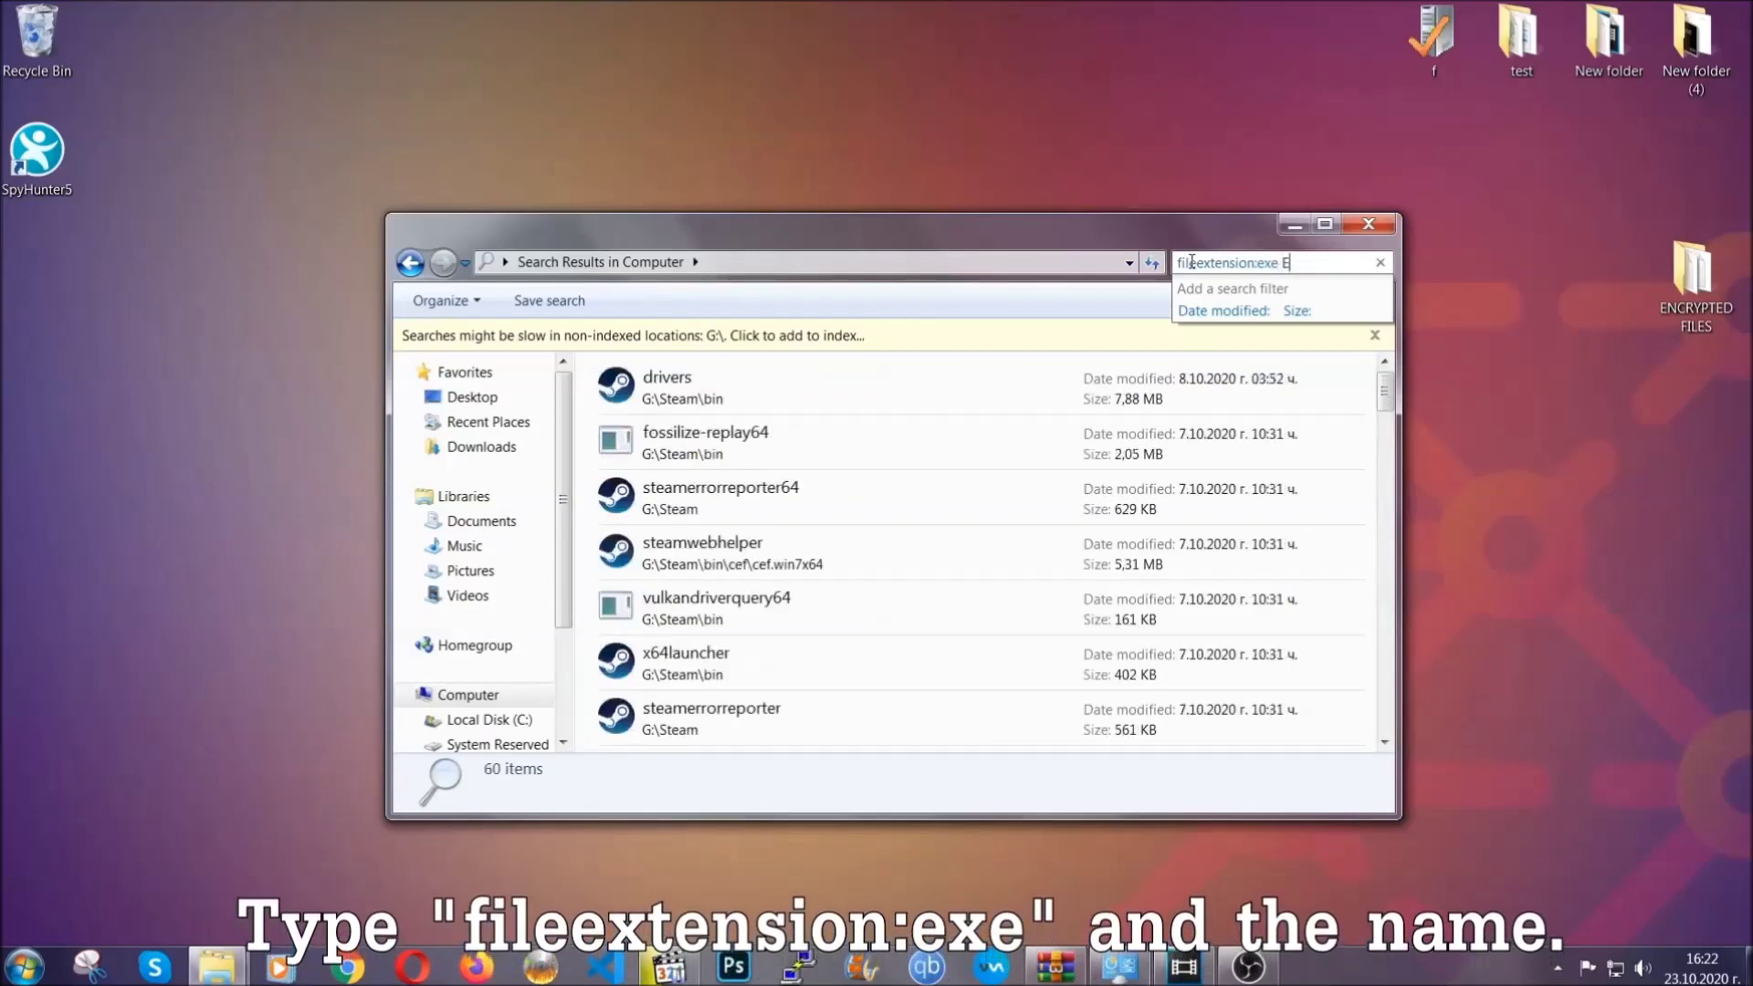
type("Example Virus Name")
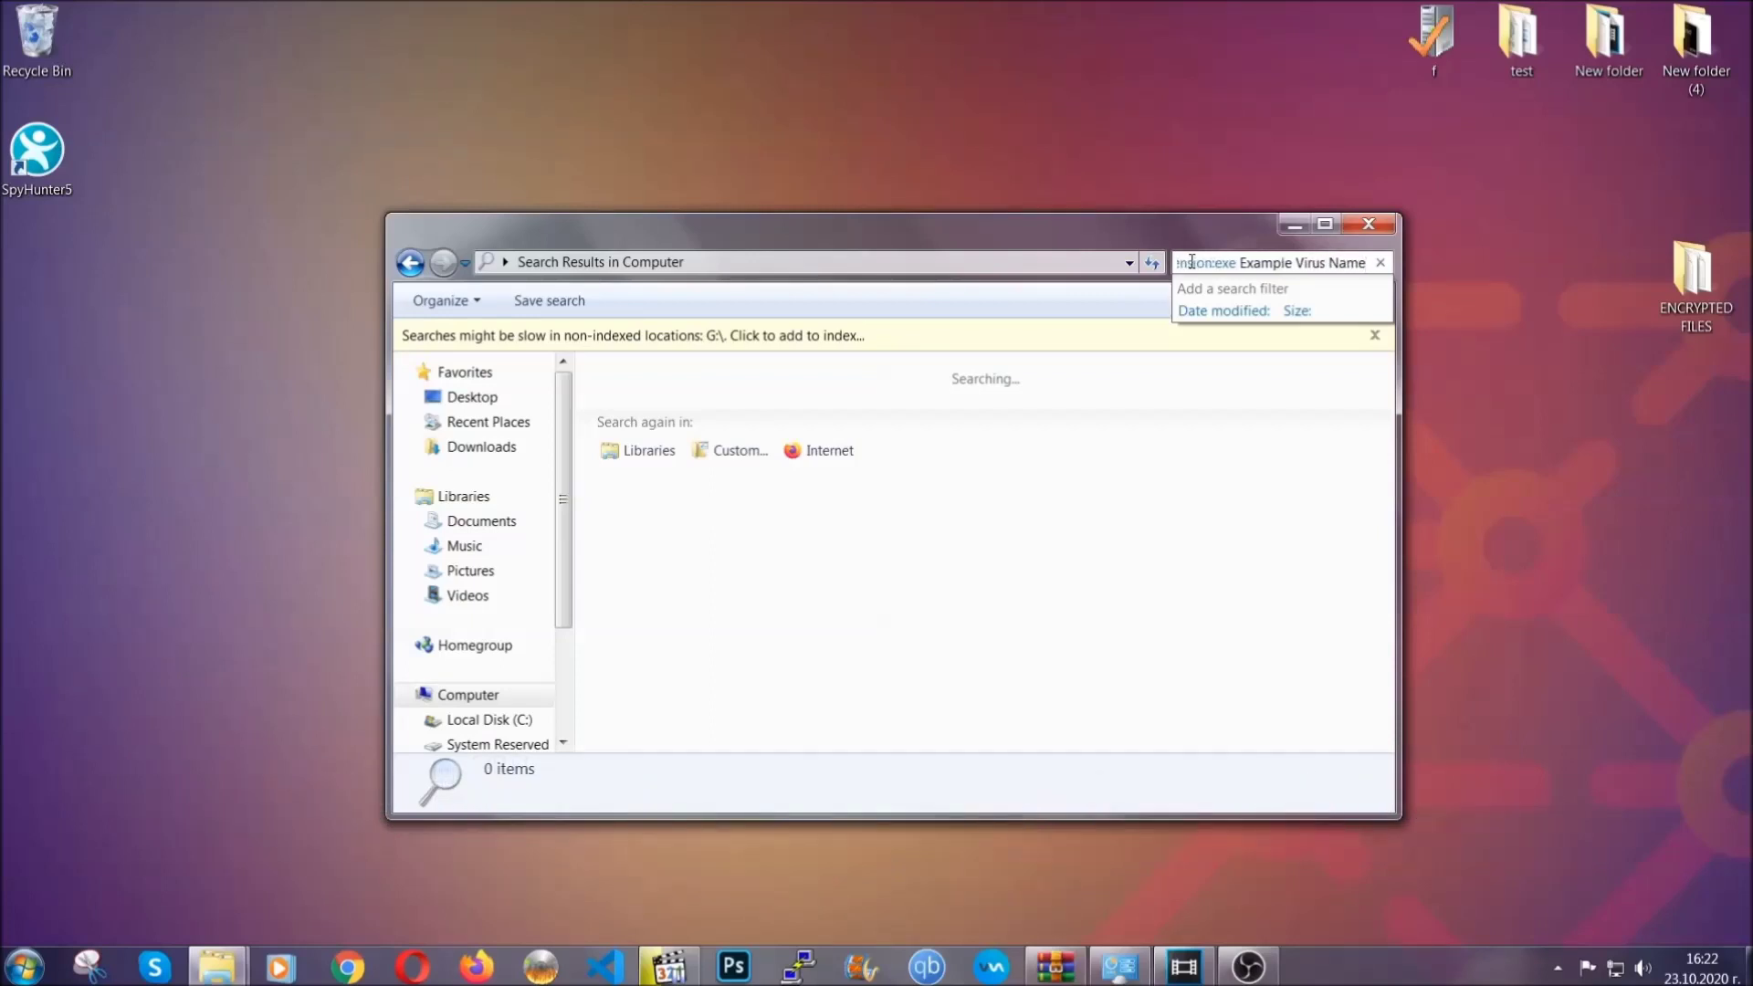
key("Return")
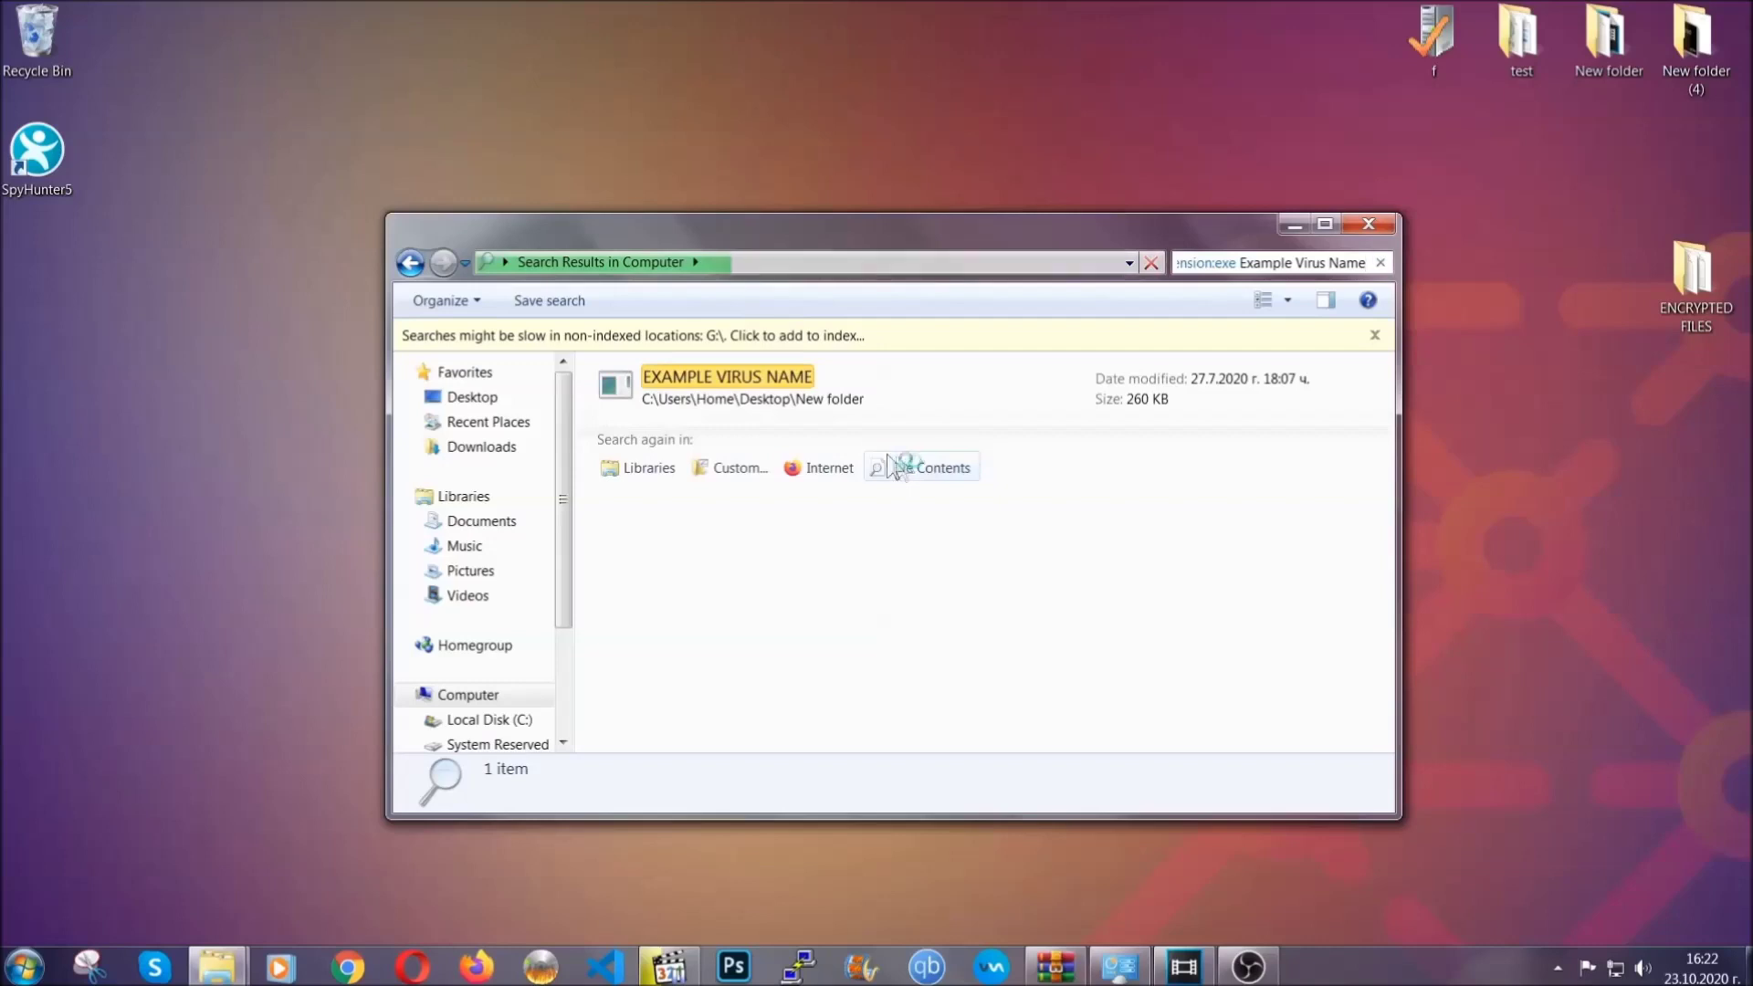
Delete the EXAMPLE VIRUS NAME executable to the Recycle Bin and close the search window
left_click(768, 378)
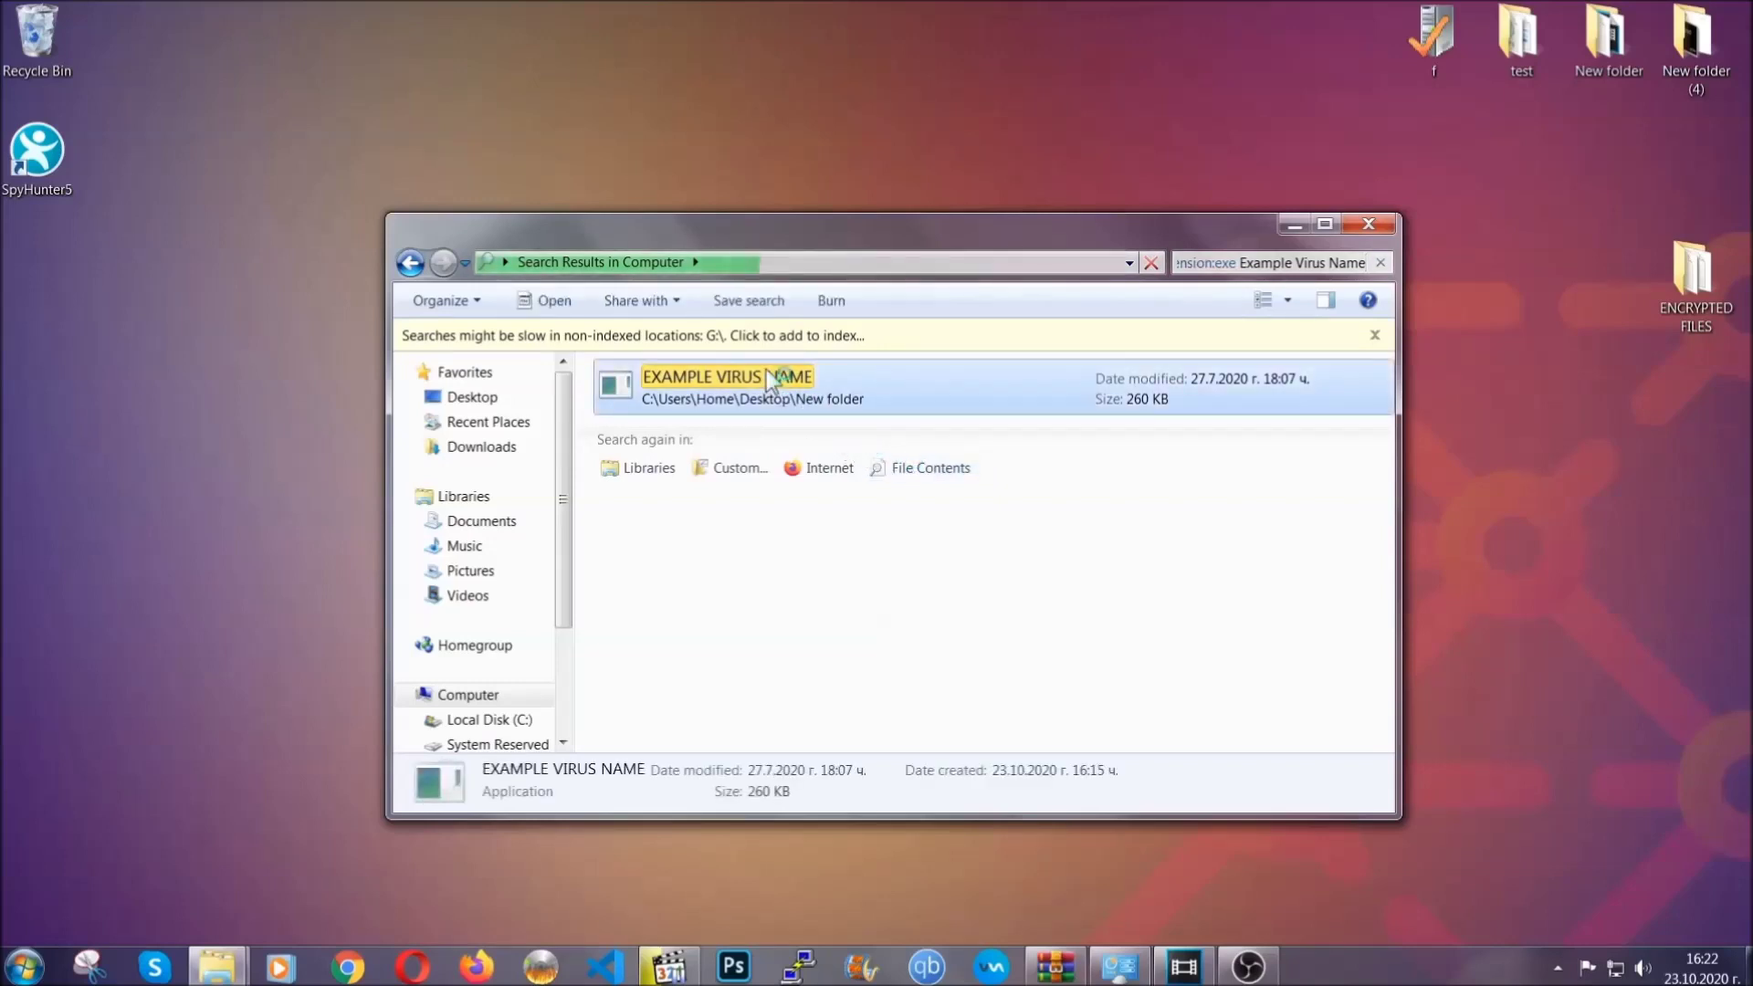
right_click(769, 377)
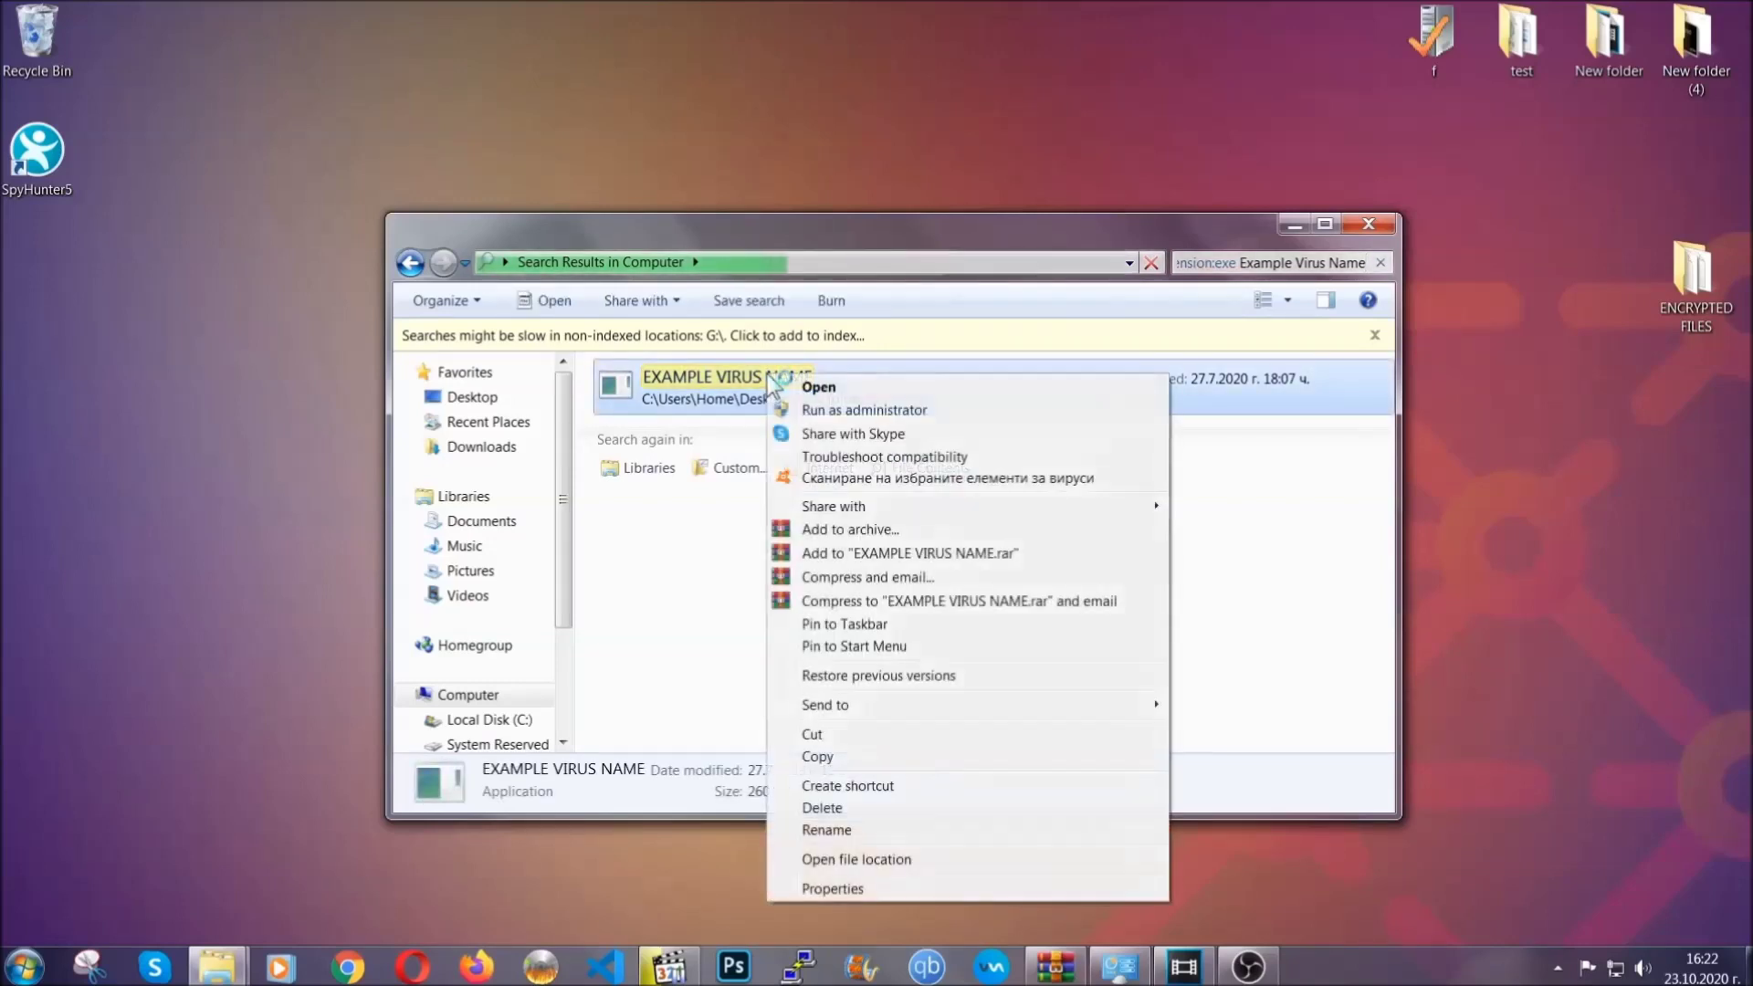
left_click(845, 808)
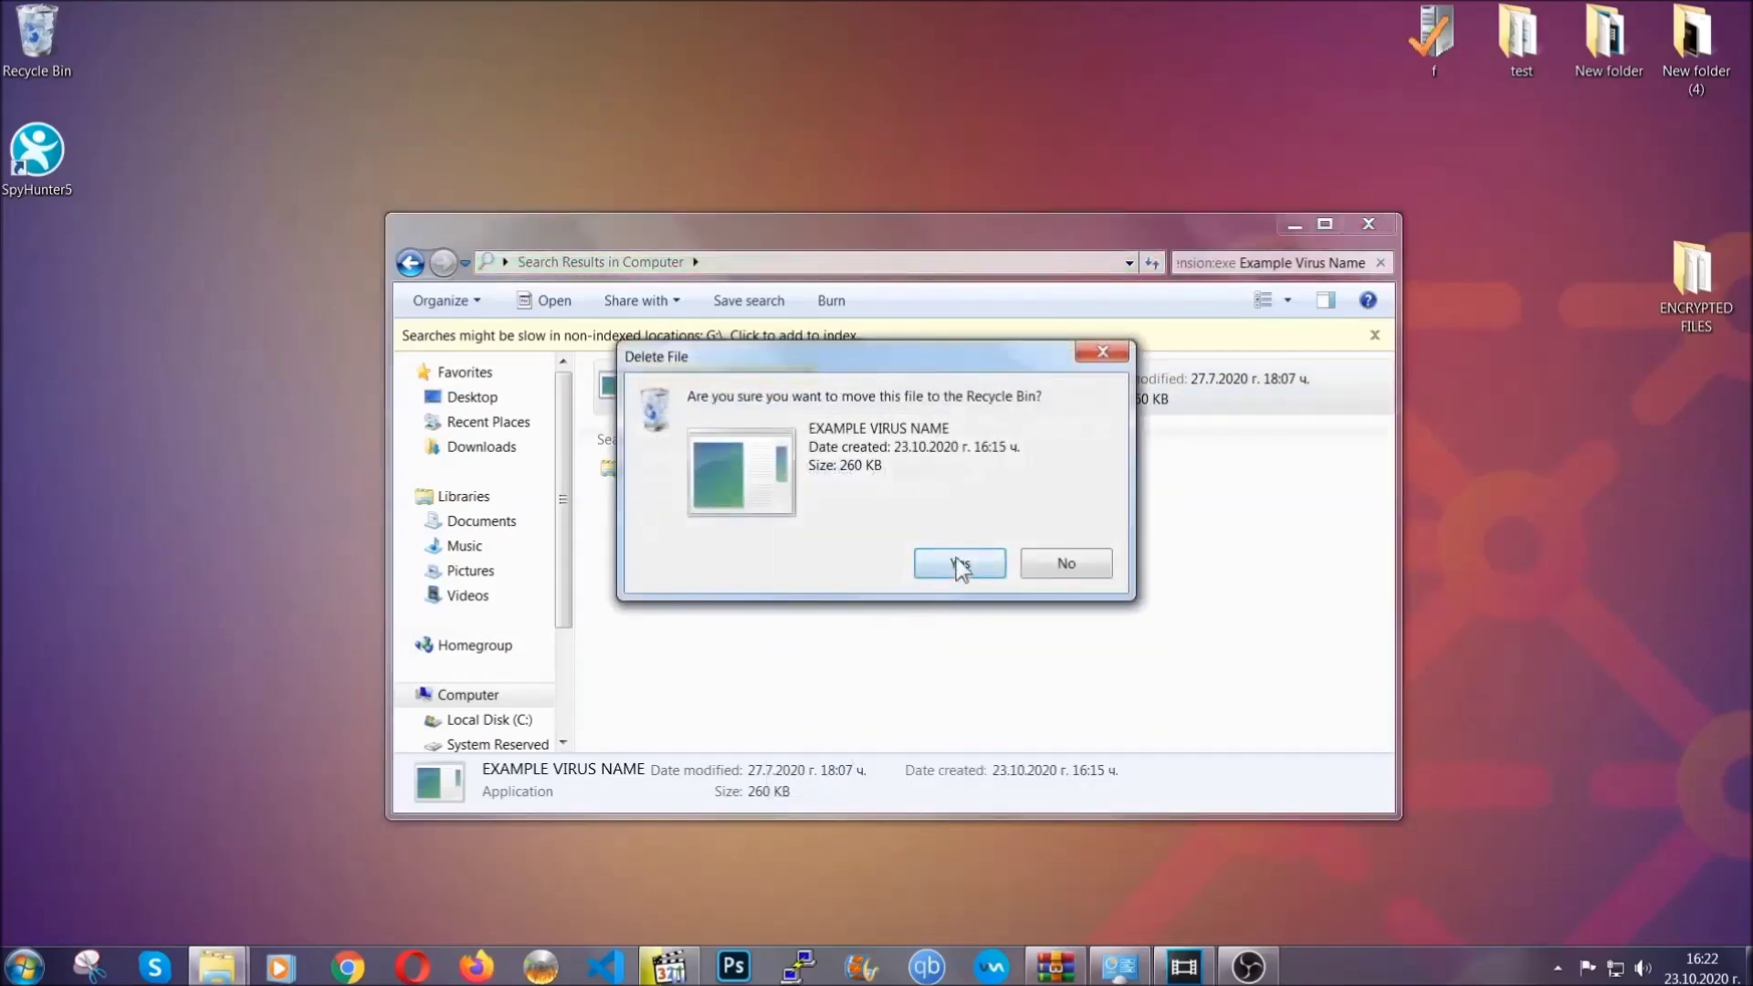
left_click(959, 564)
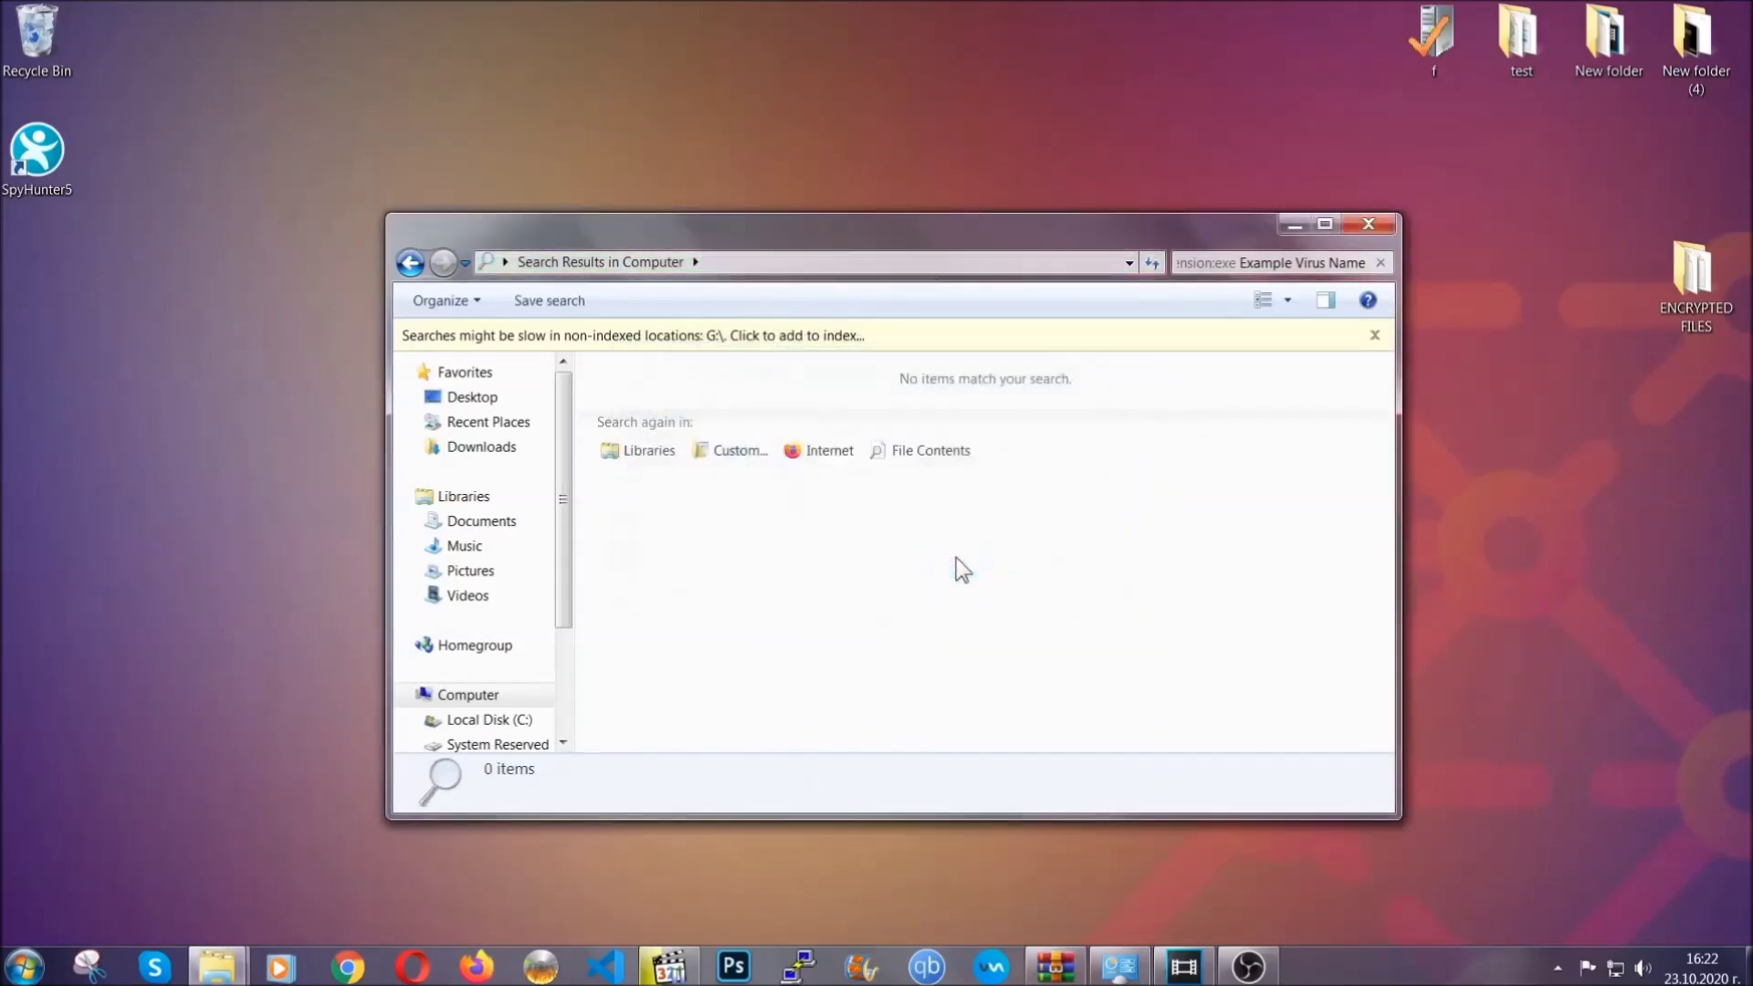
left_click(1369, 223)
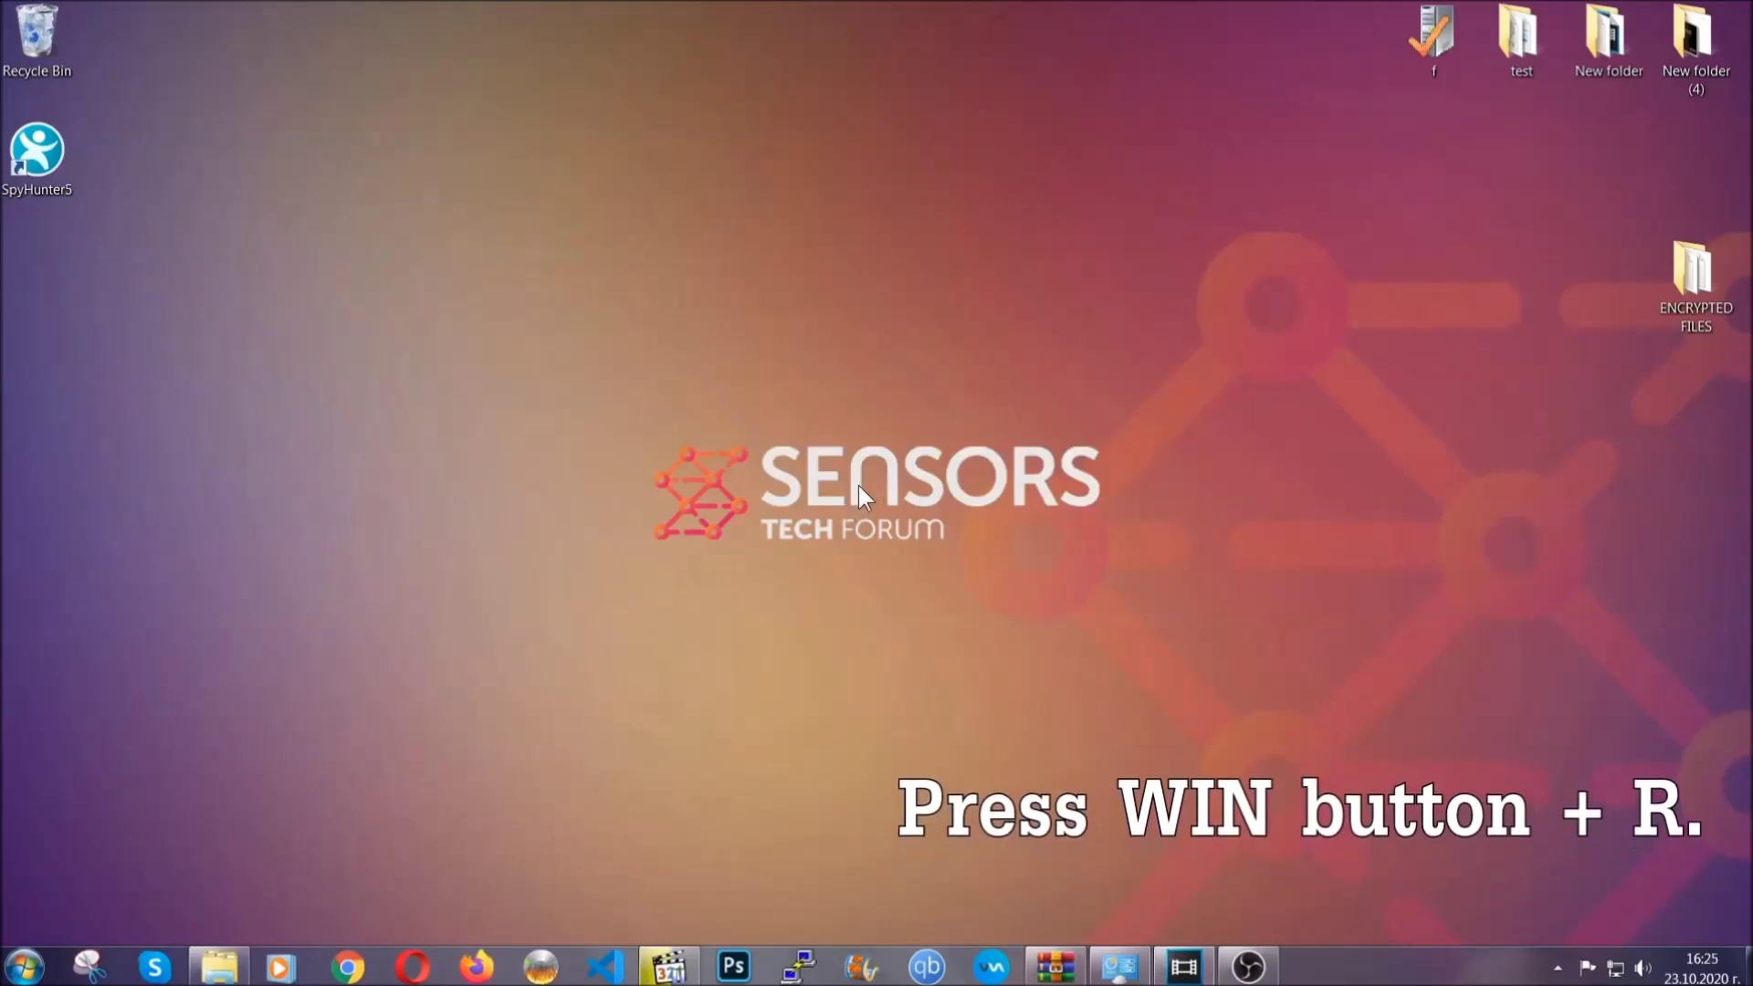
Launch REGEDIT from the Run box in place of the prefilled cmd
key("super+r")
left_click(188, 822)
left_click_drag(166, 830, 22, 825)
type("REGEDIT")
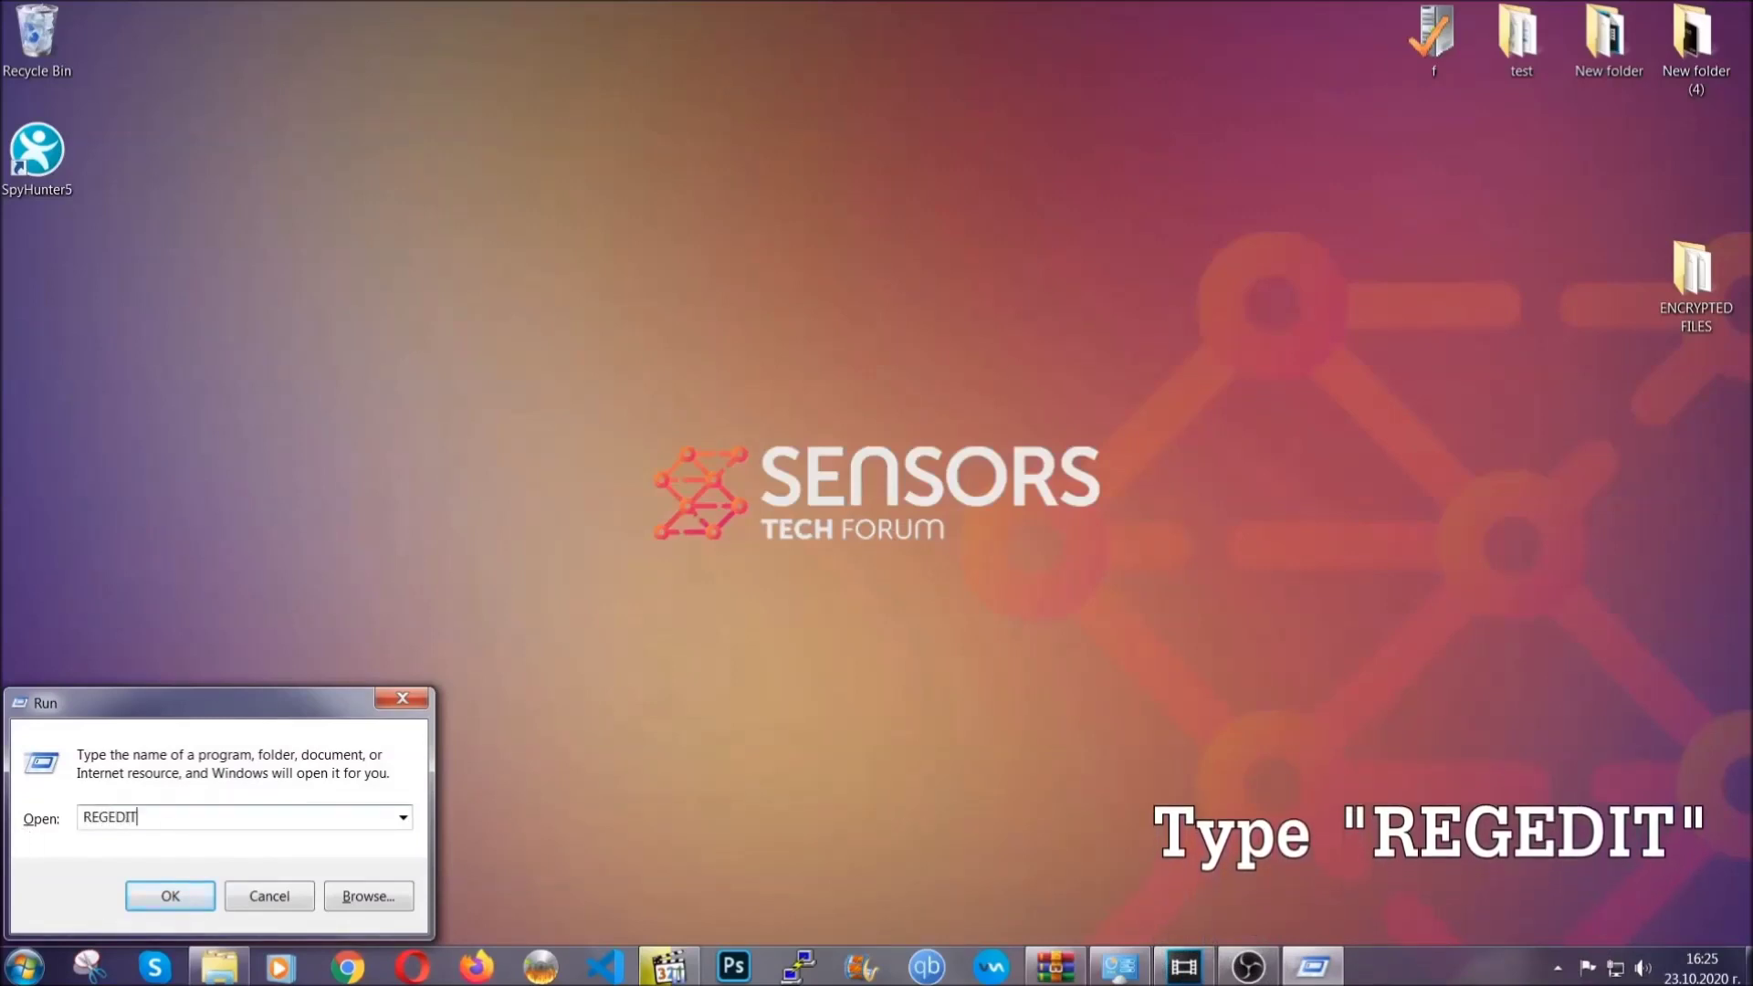
left_click(151, 892)
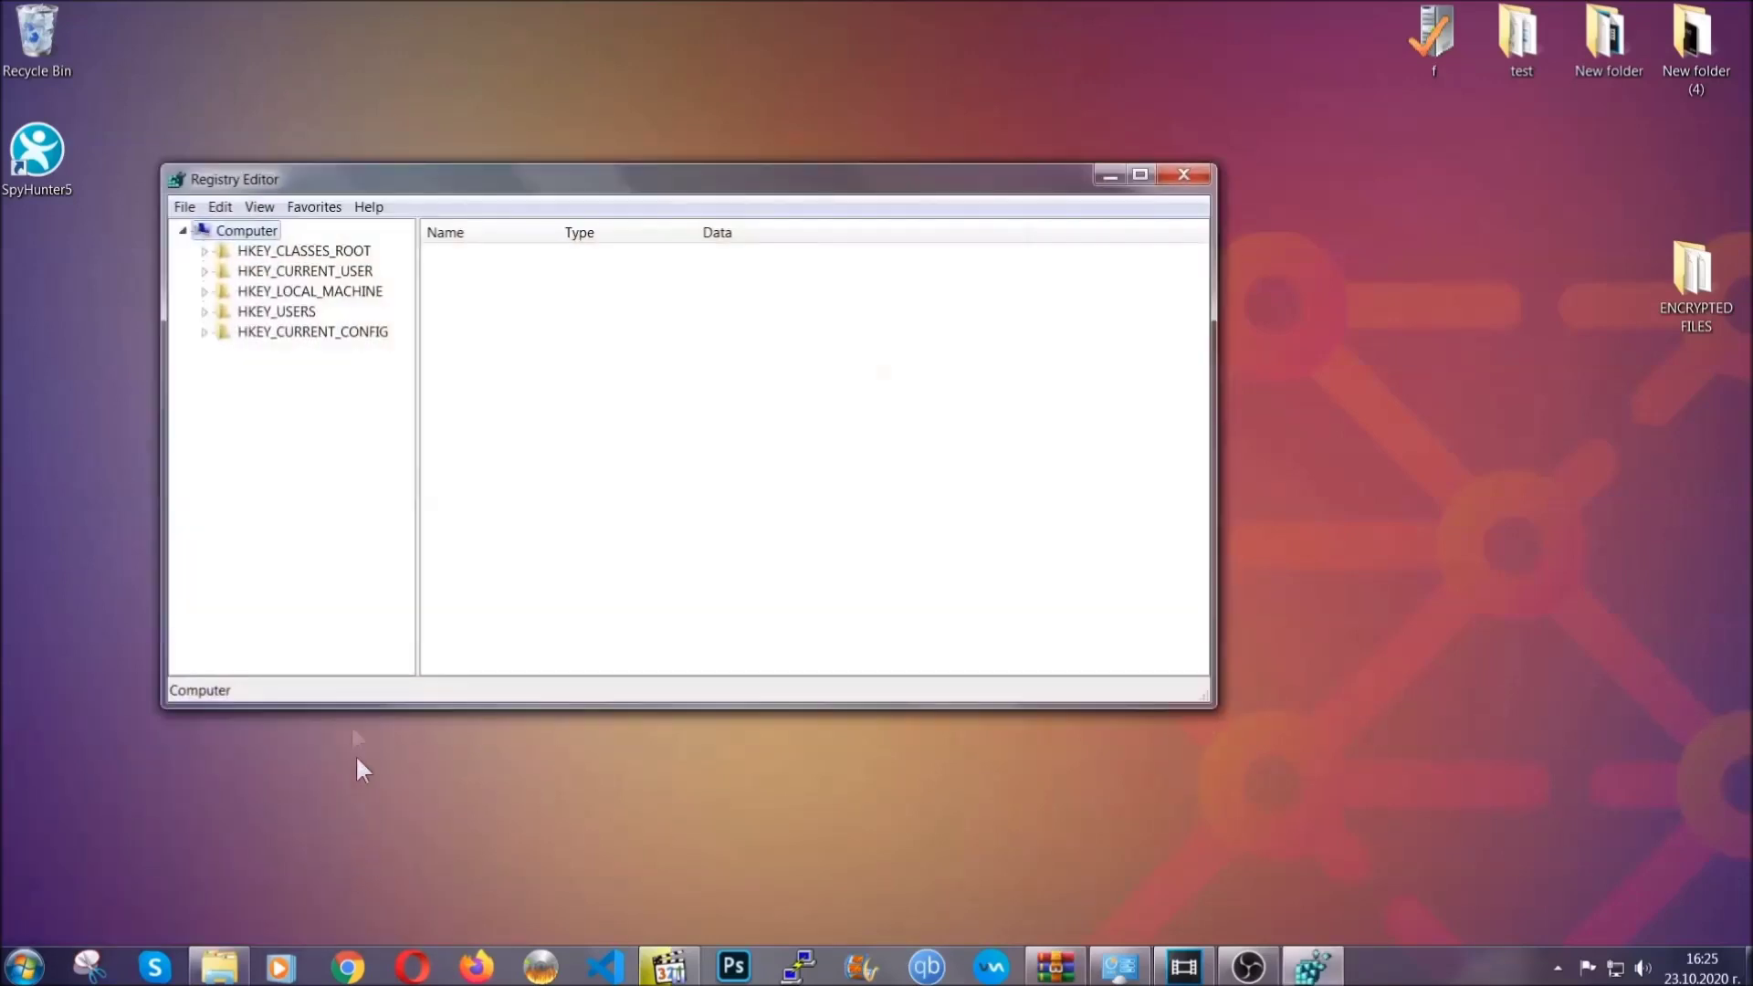
Export the entire registry to the Desktop as a file named BACKUP
left_click(185, 208)
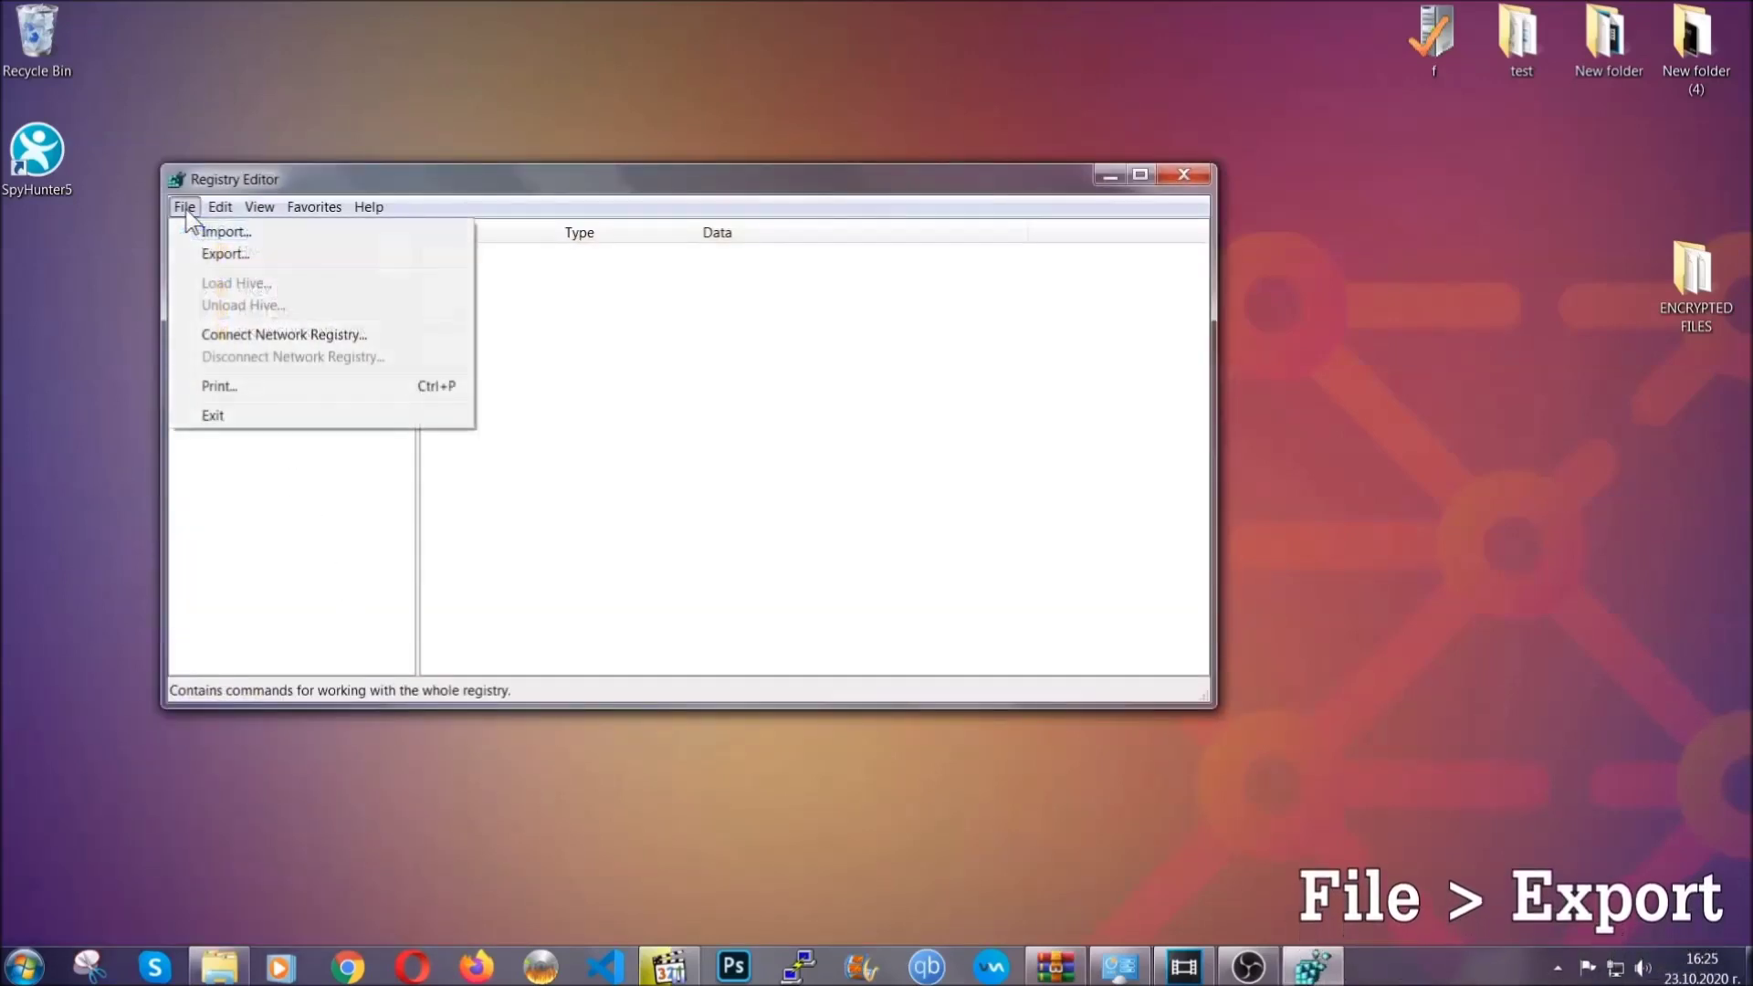
left_click(227, 252)
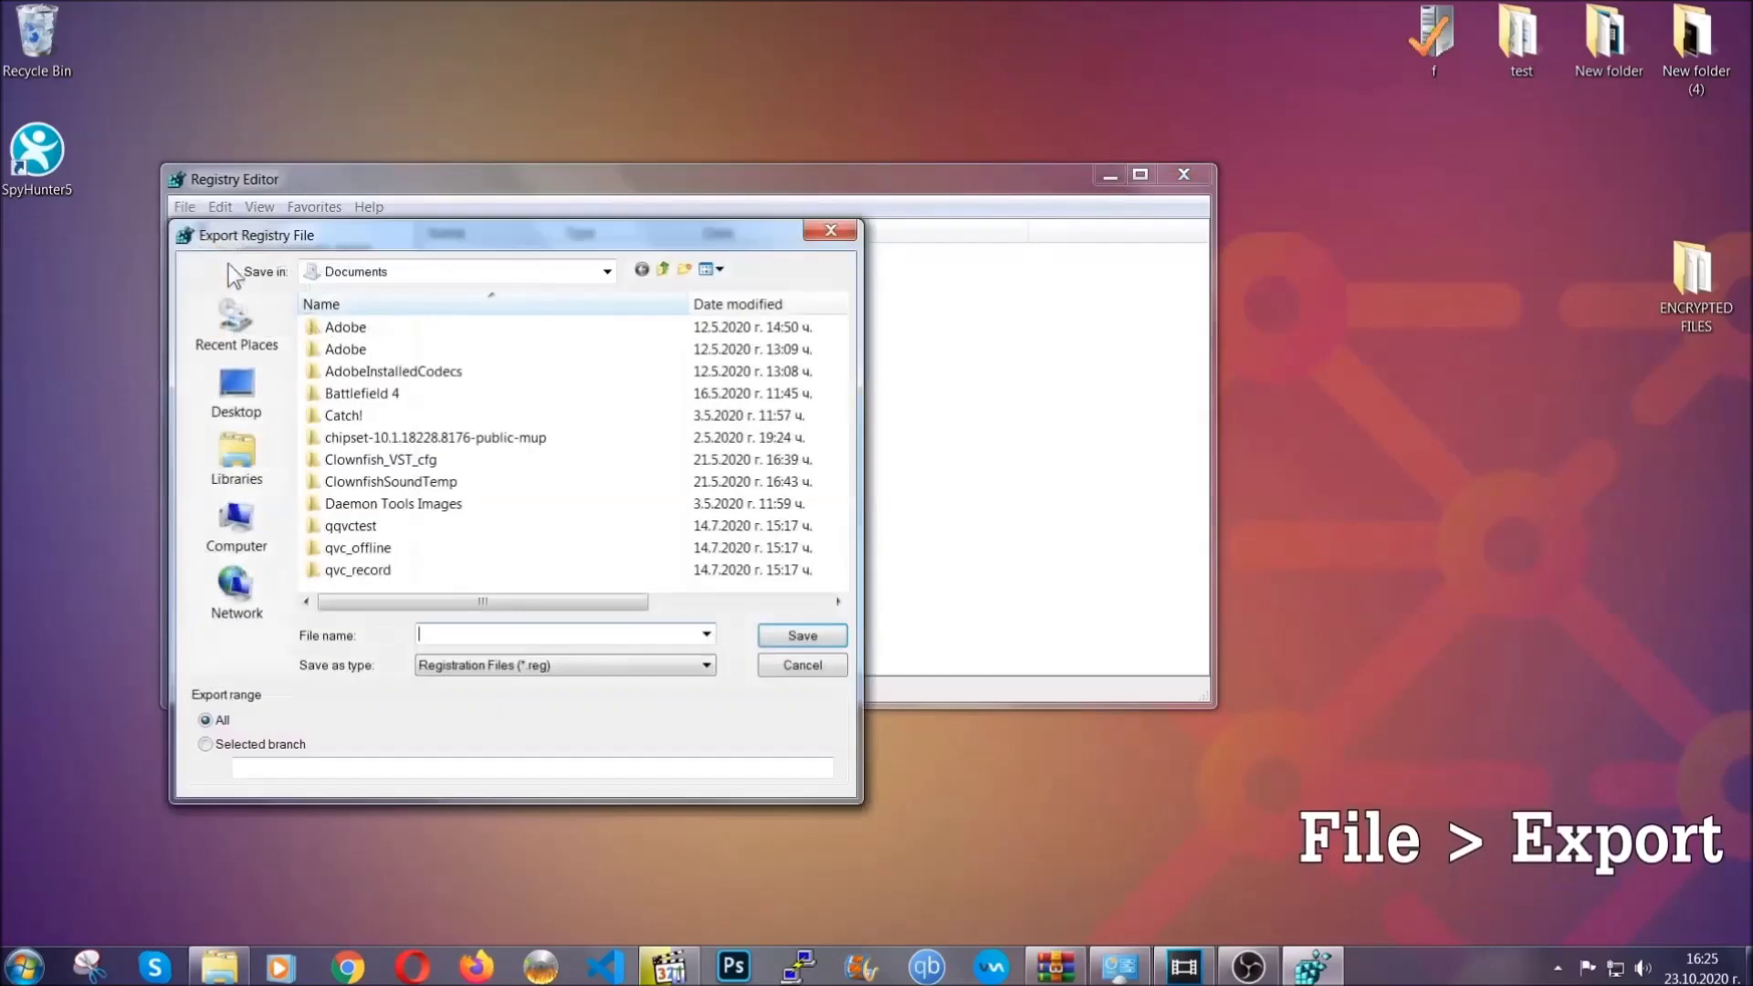
left_click(229, 385)
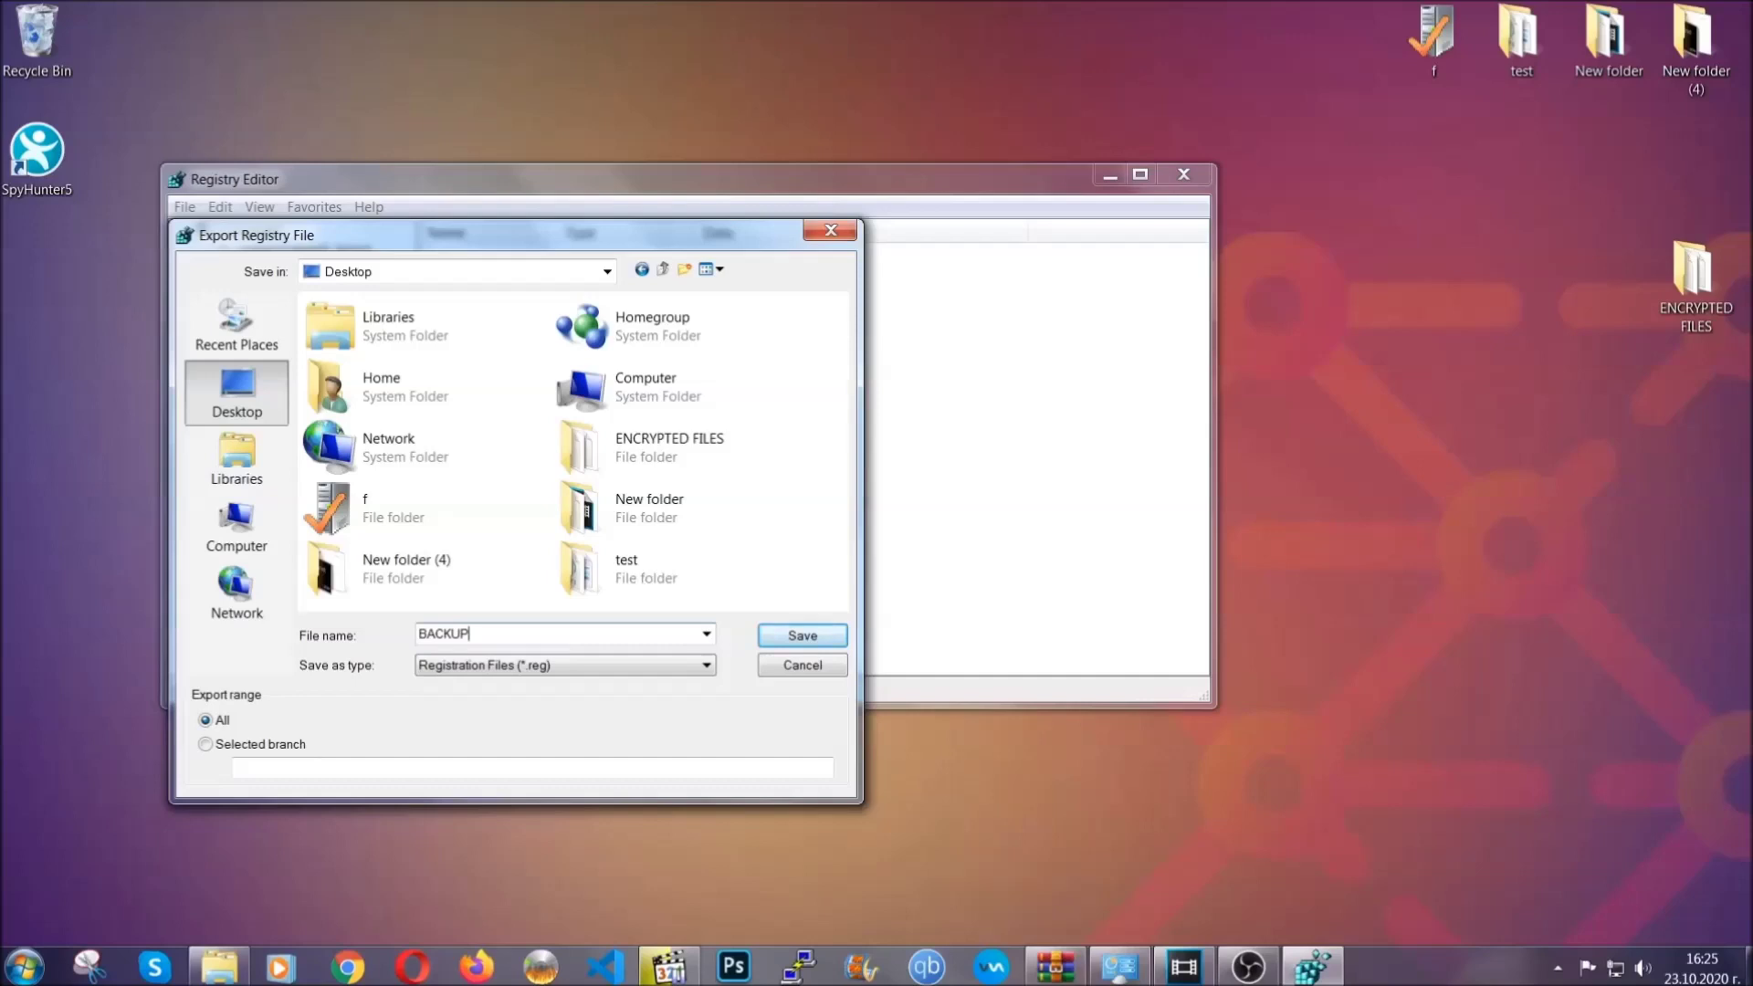
left_click(791, 638)
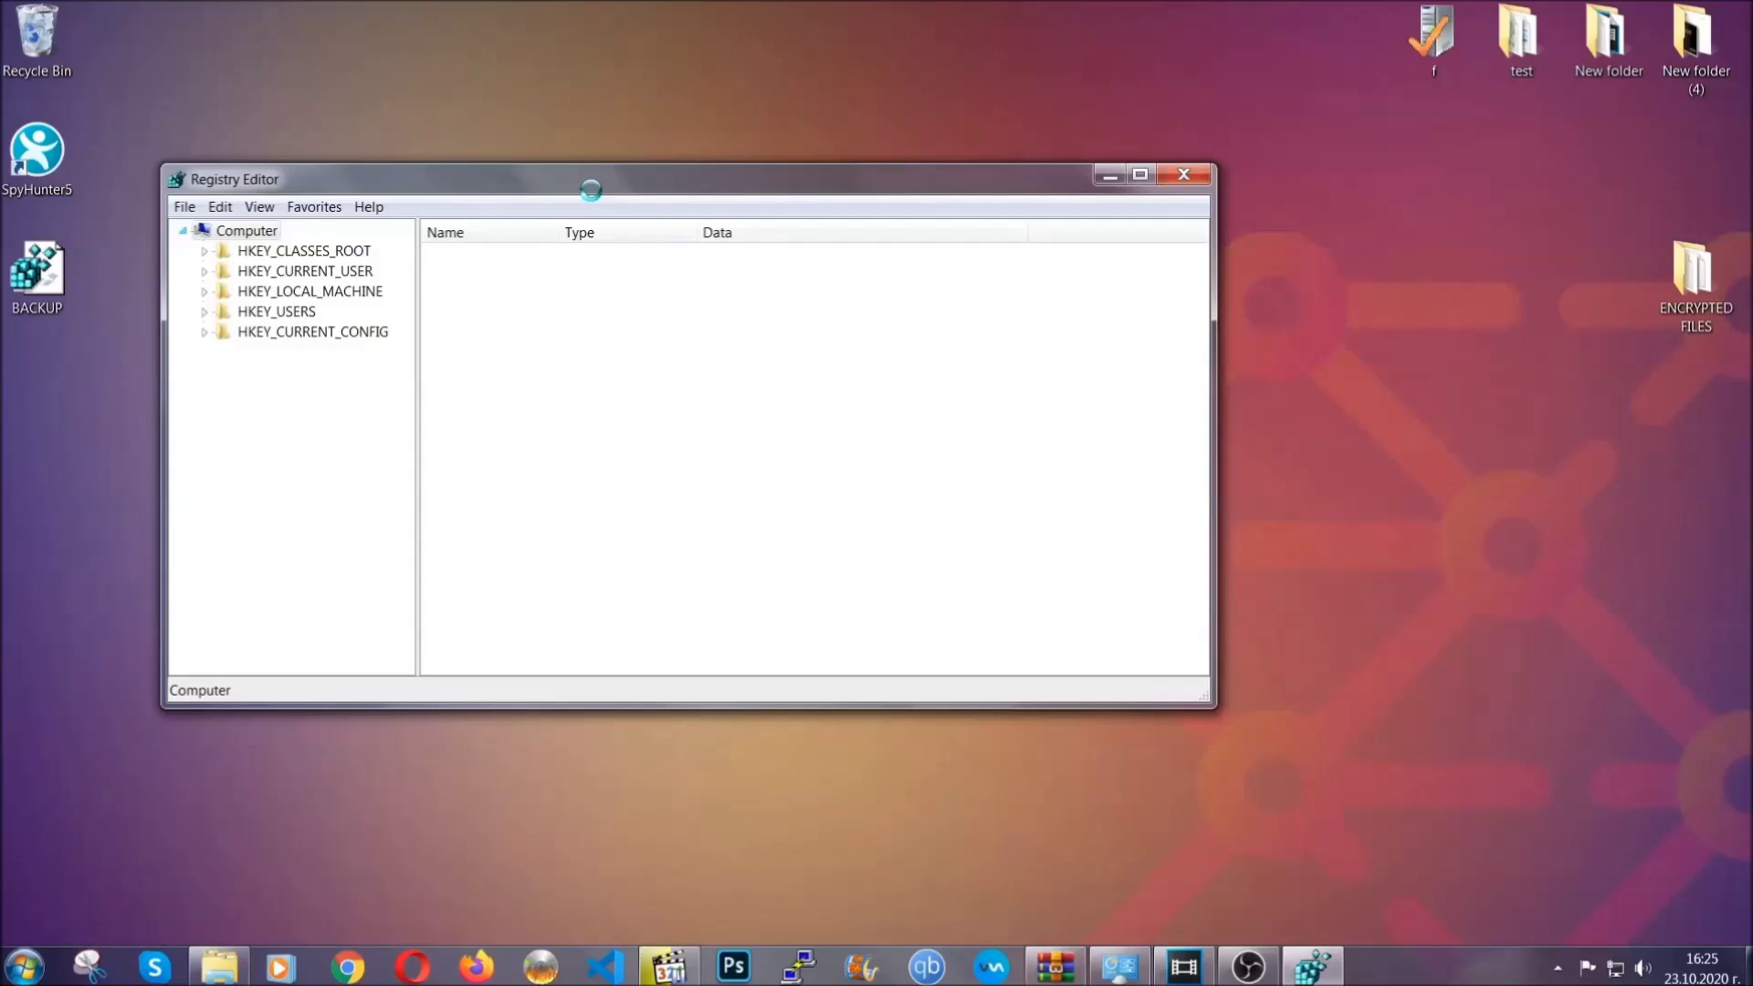
left_click_drag(590, 190, 763, 246)
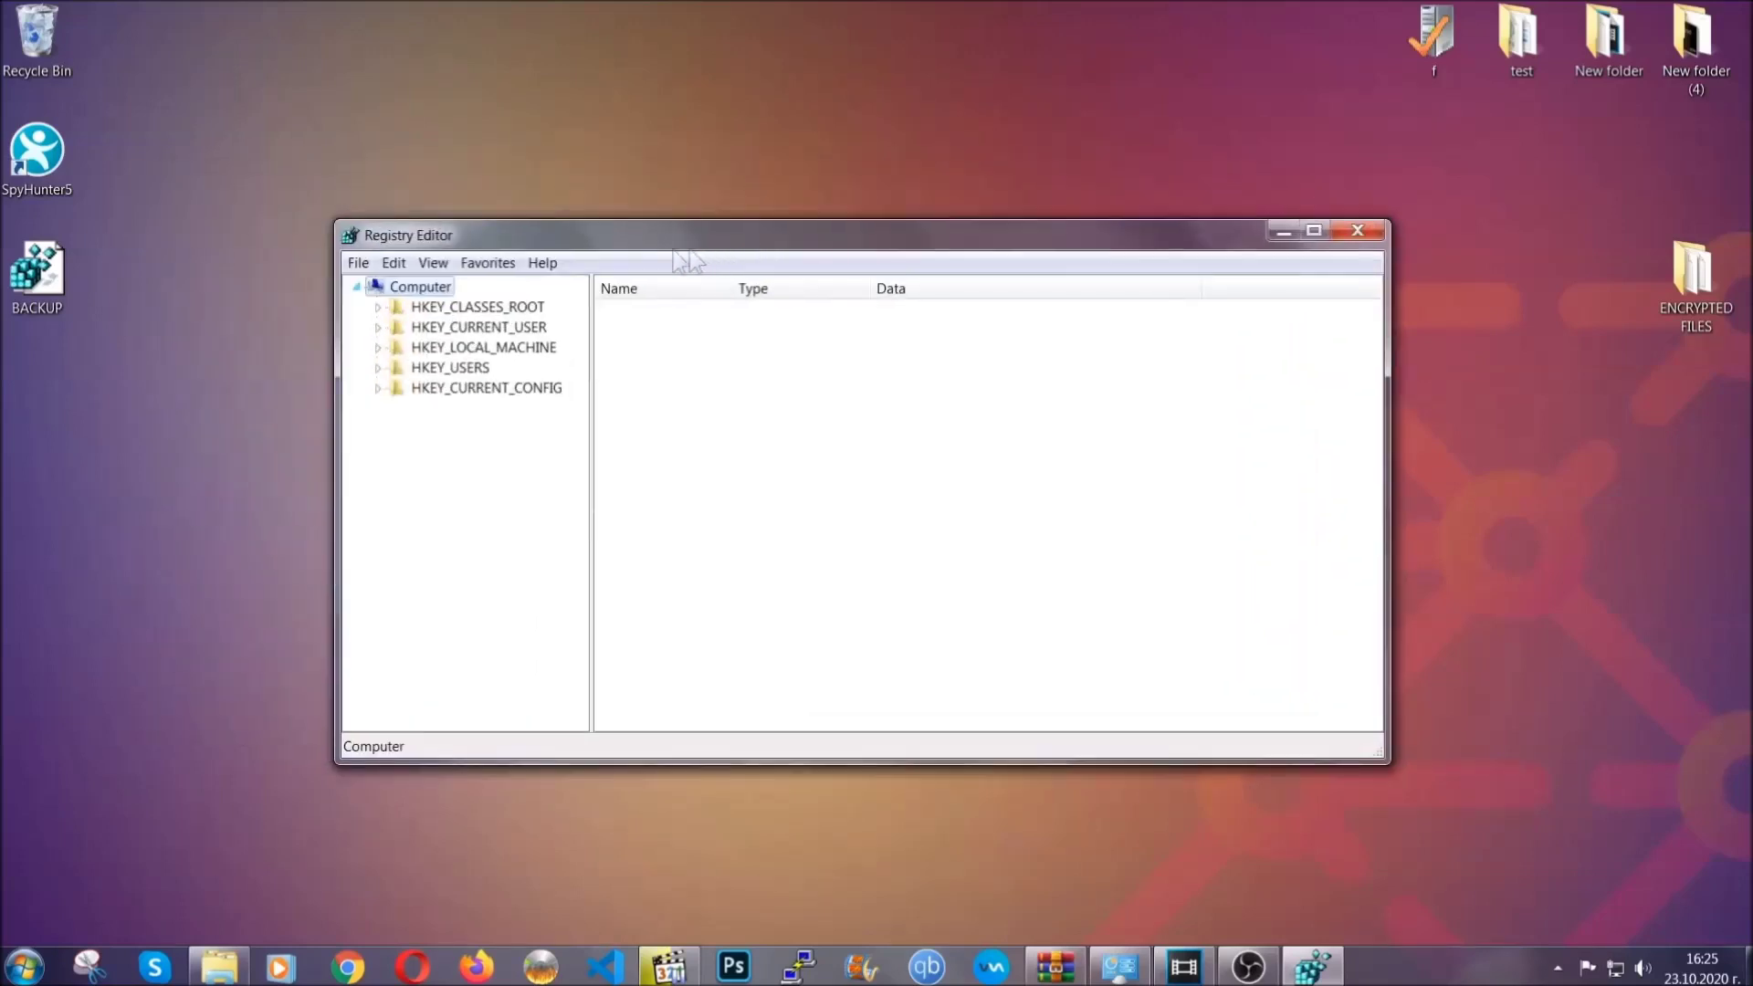
left_click(358, 264)
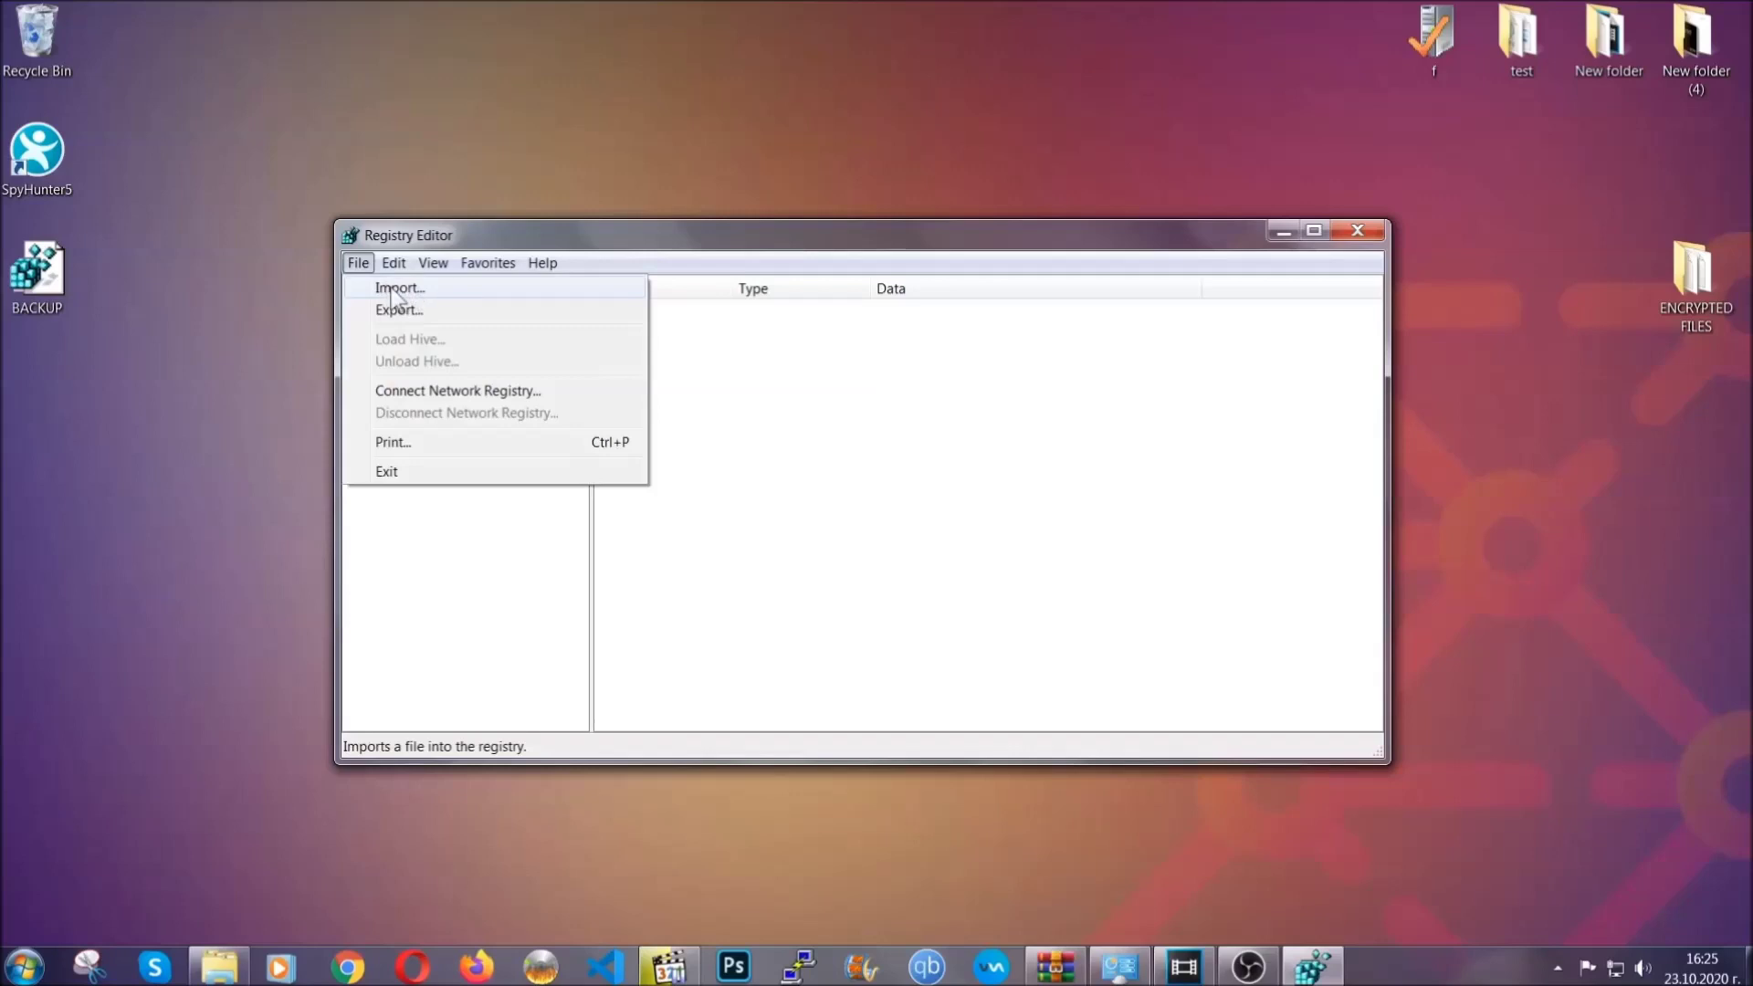
left_click(360, 265)
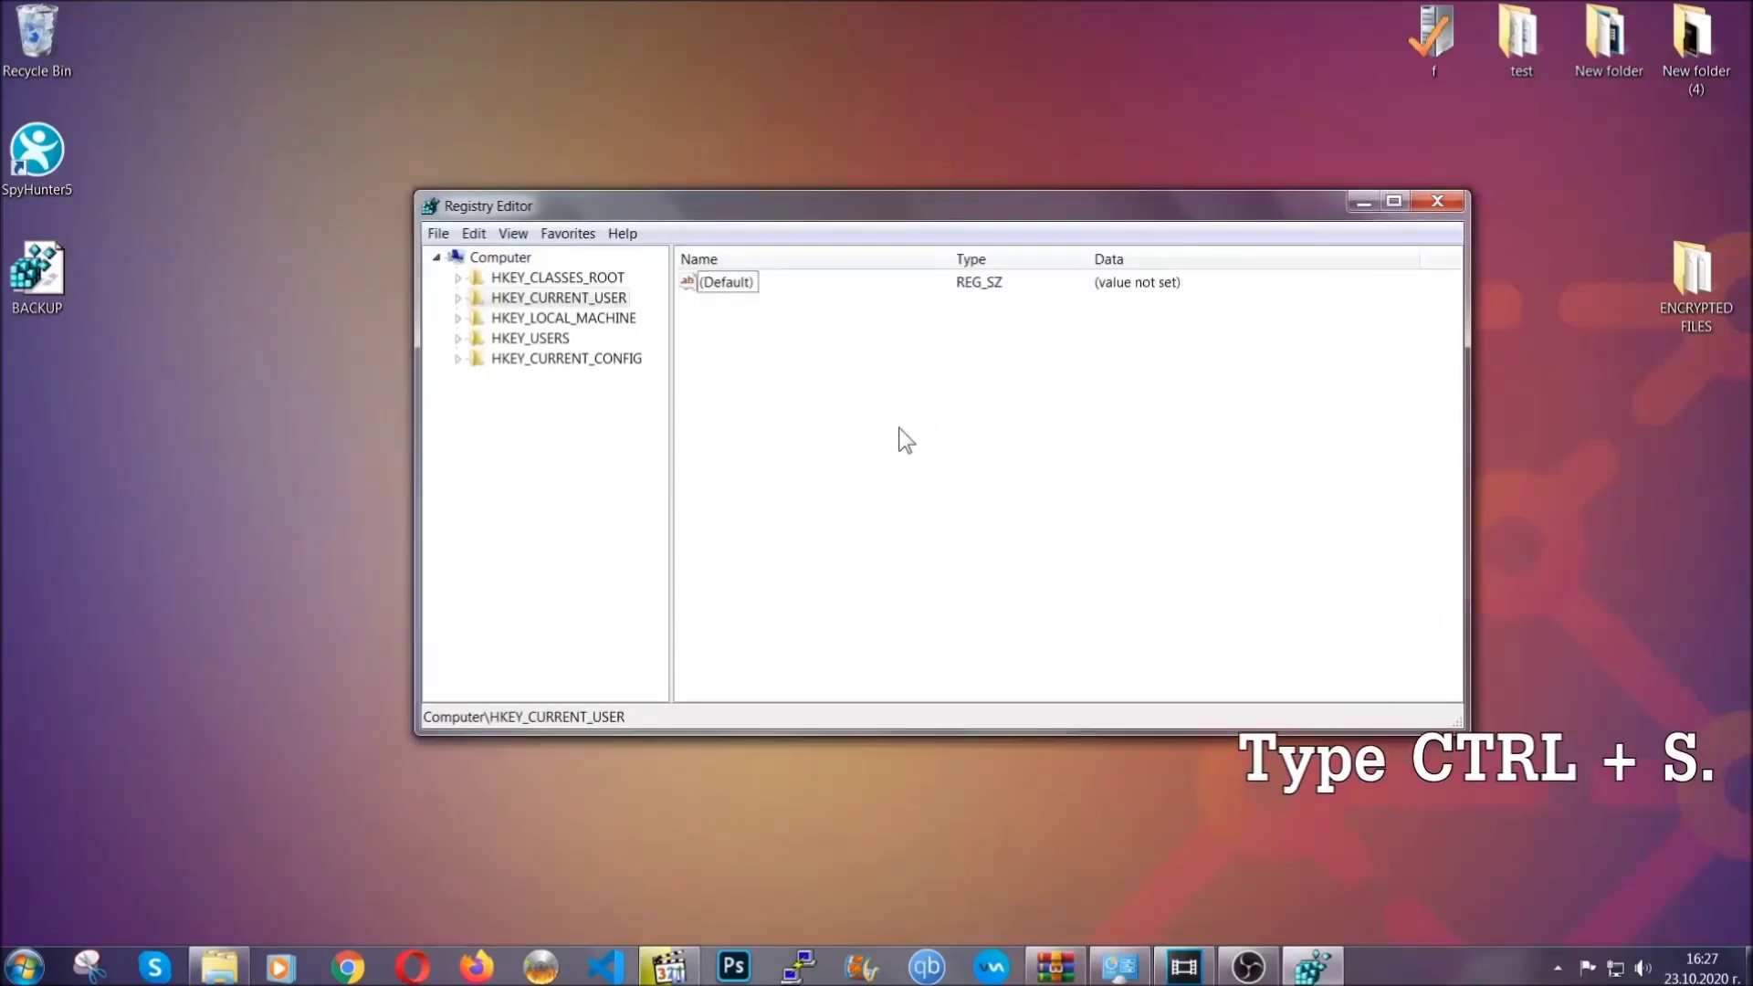
Search the registry for RunOnce and jump to the next match
key("ctrl+f")
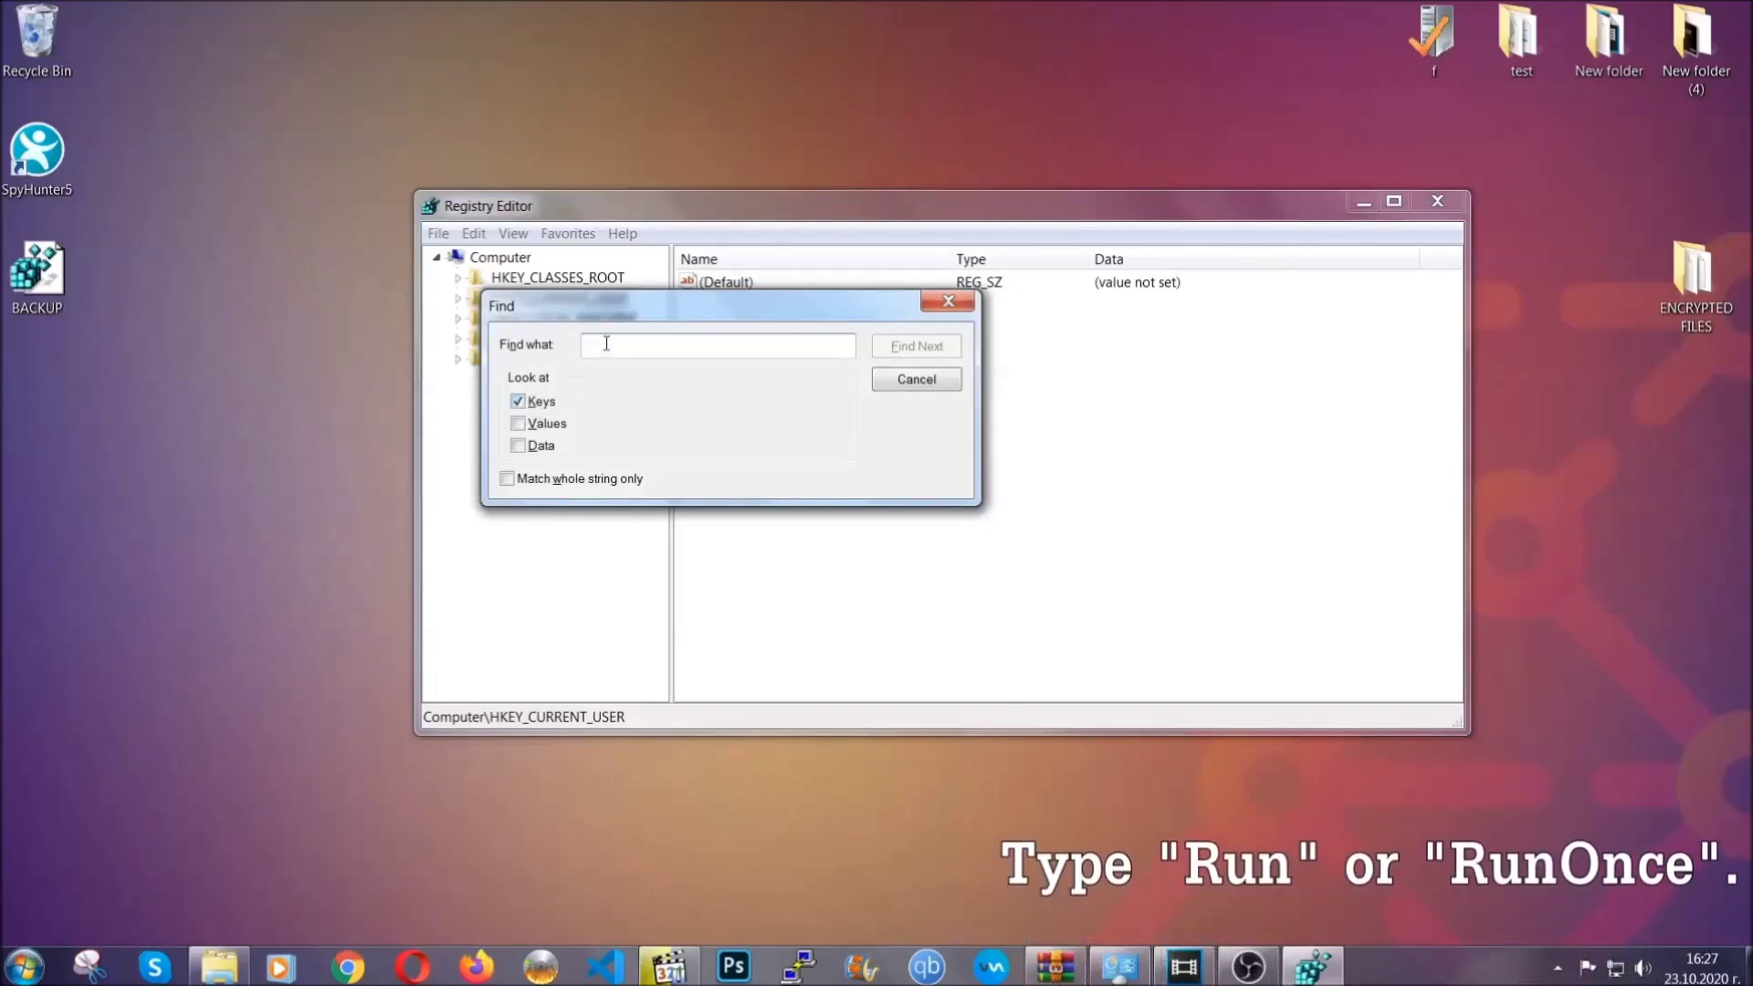
type("RunO")
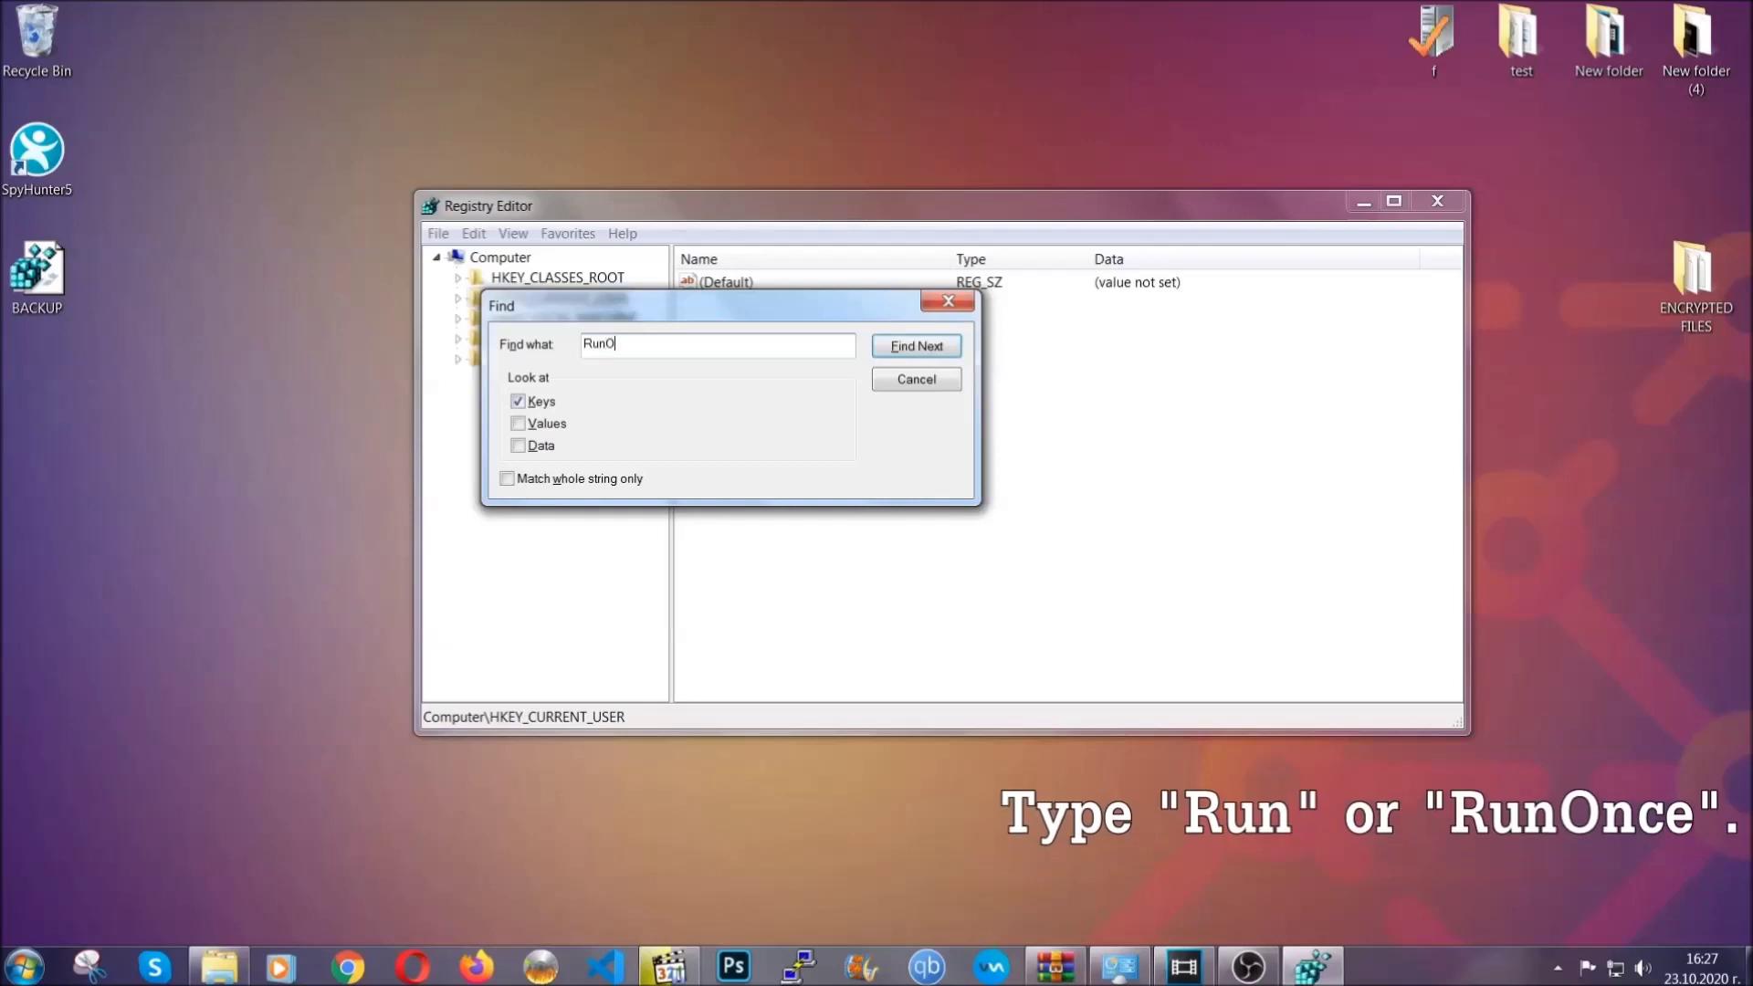
type("nce")
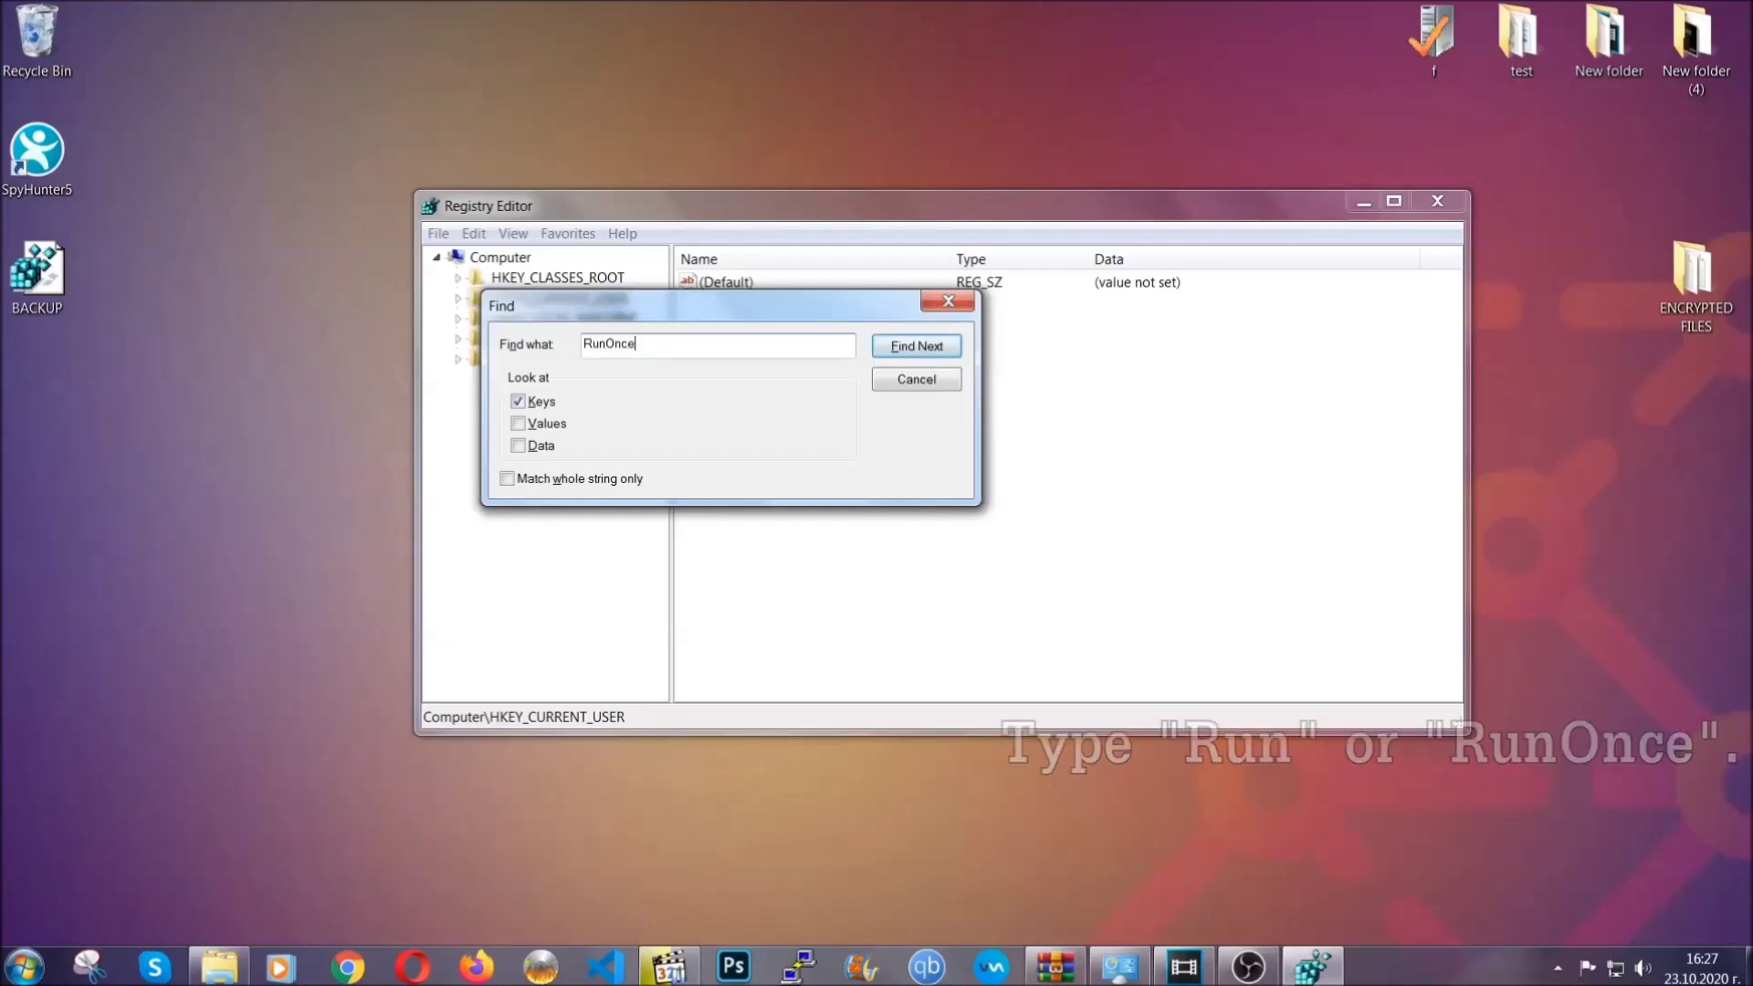
left_click(917, 347)
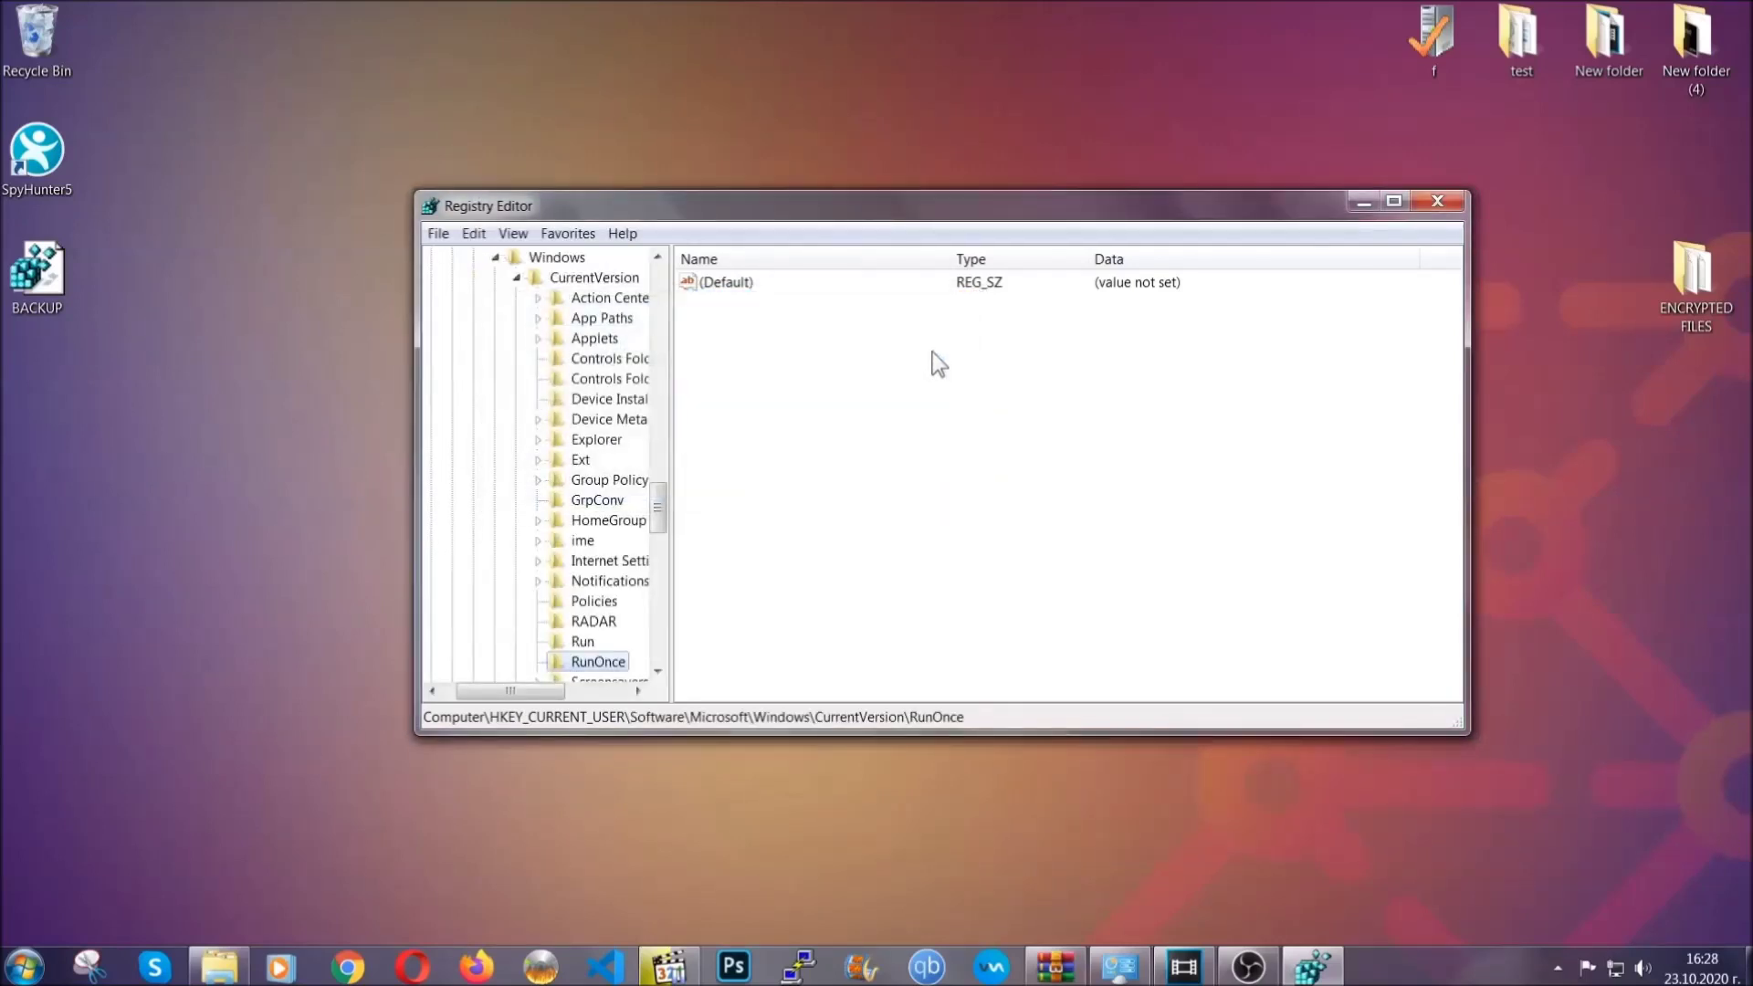
left_click_drag(664, 500, 660, 525)
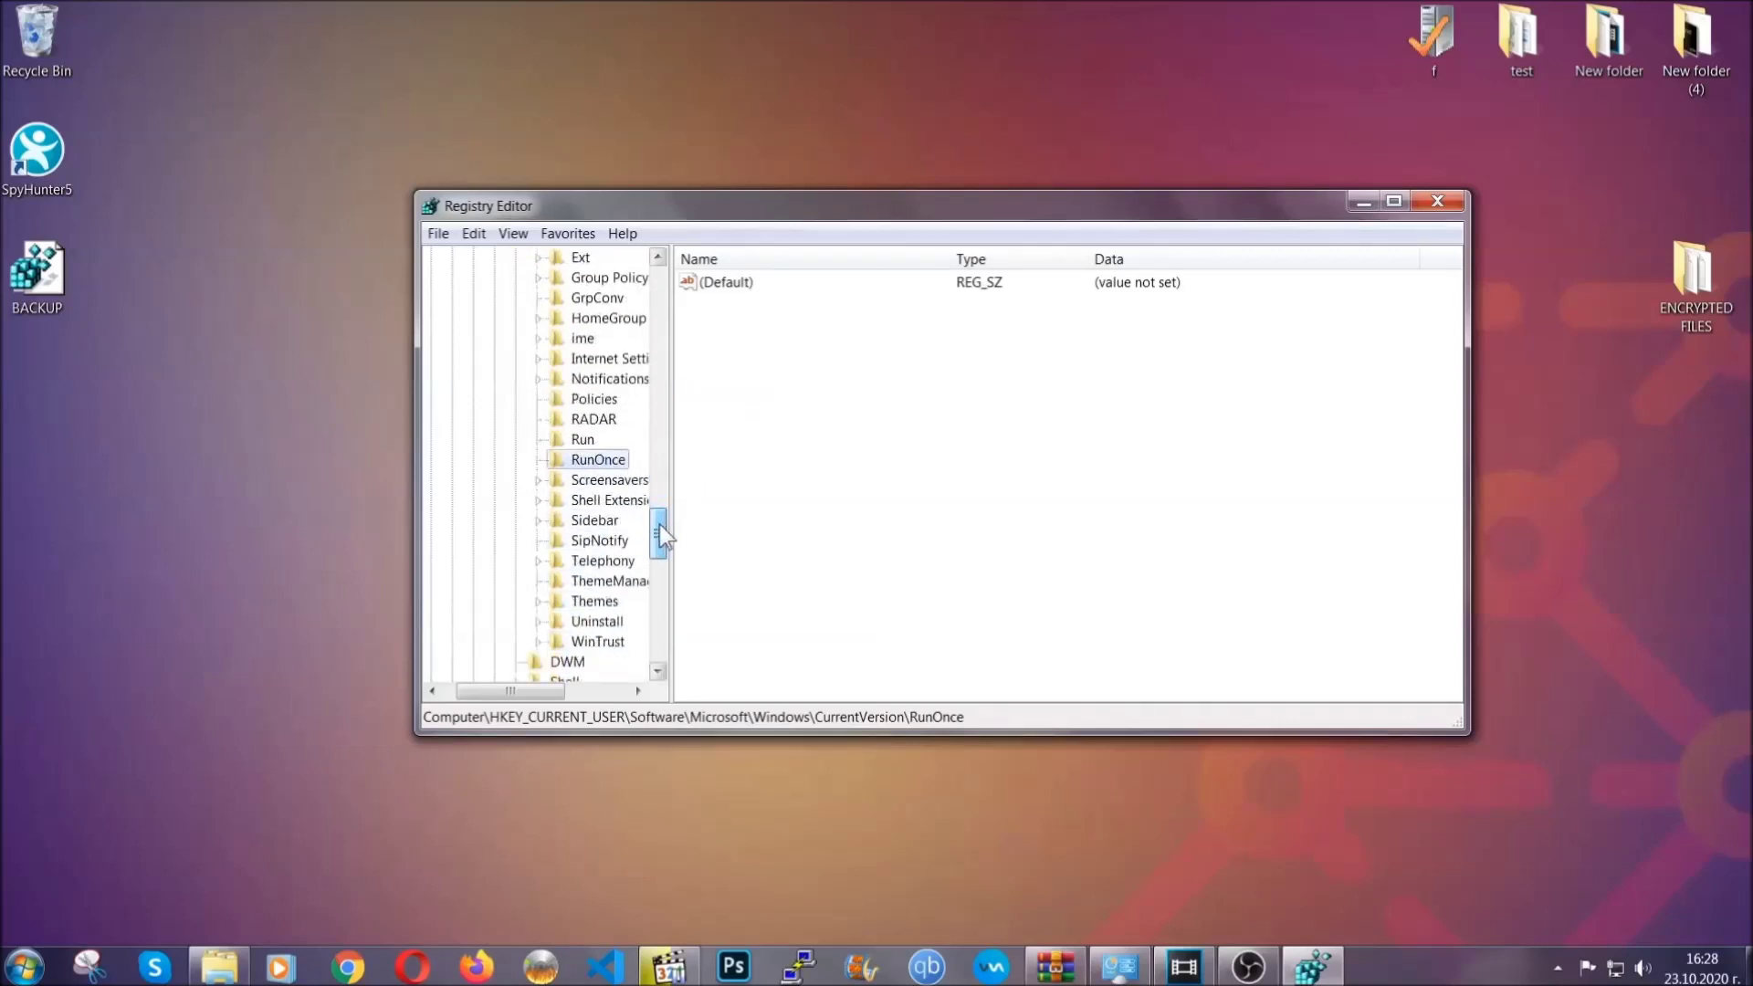
Delete the THE VIRUS startup value from the Run key
left_click(583, 439)
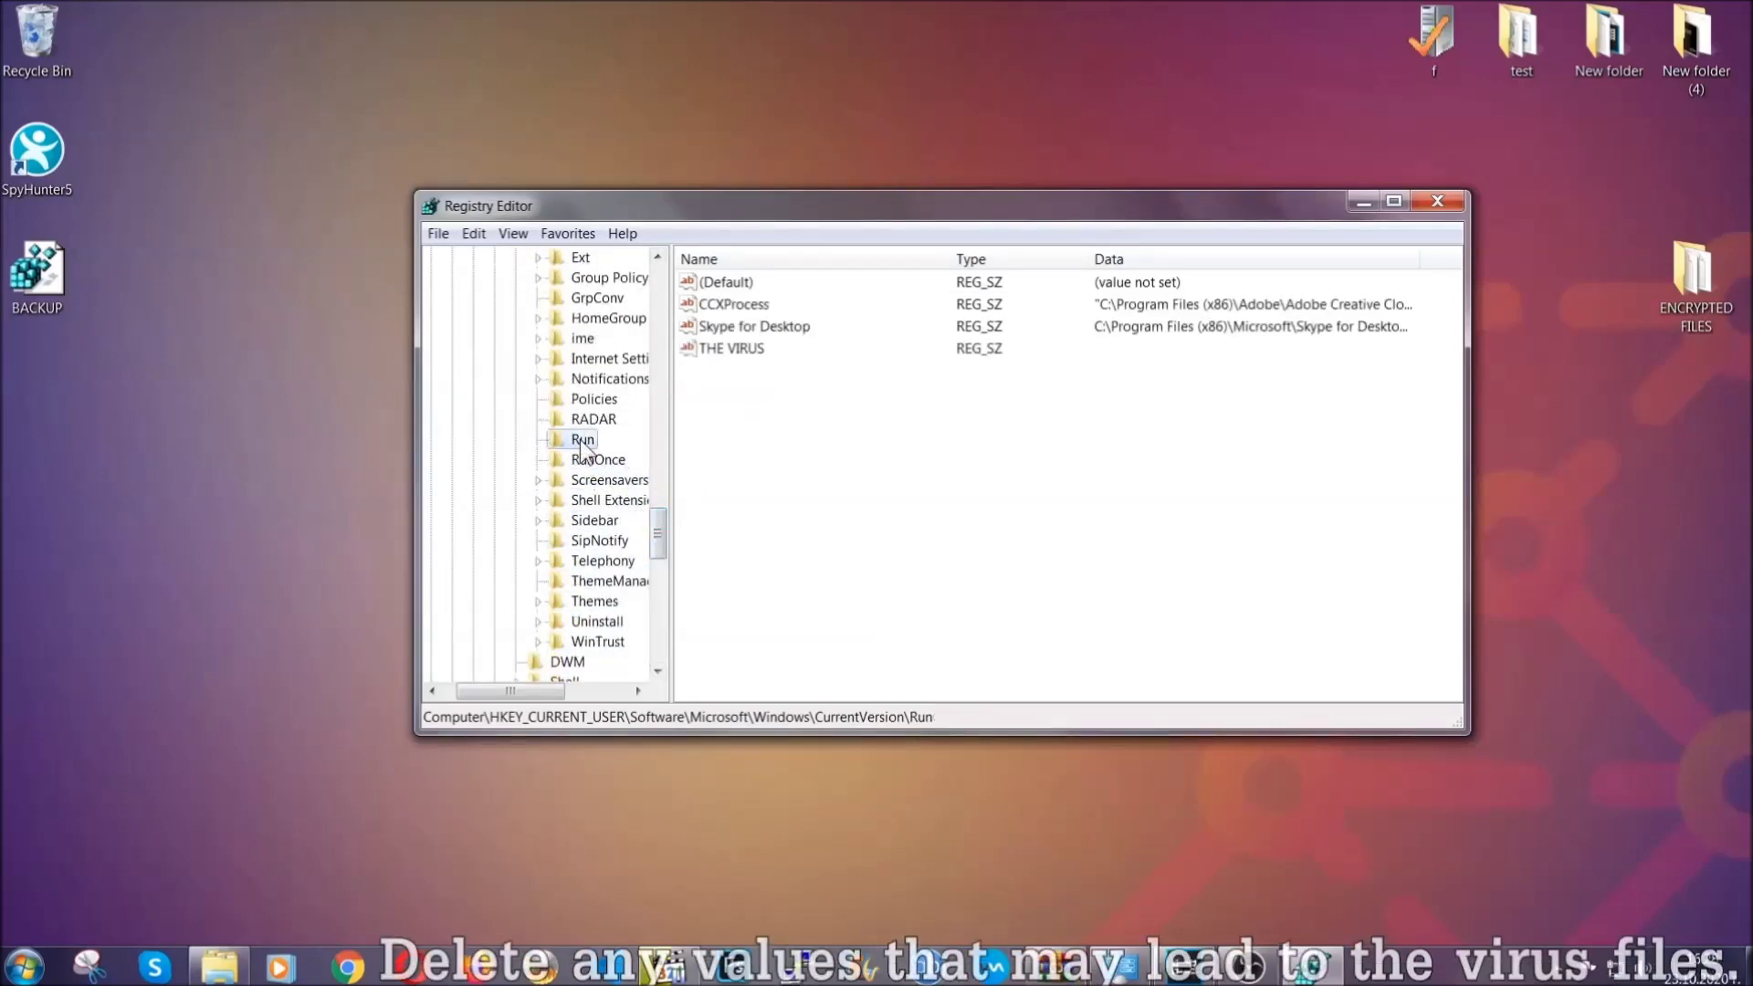
left_click(719, 351)
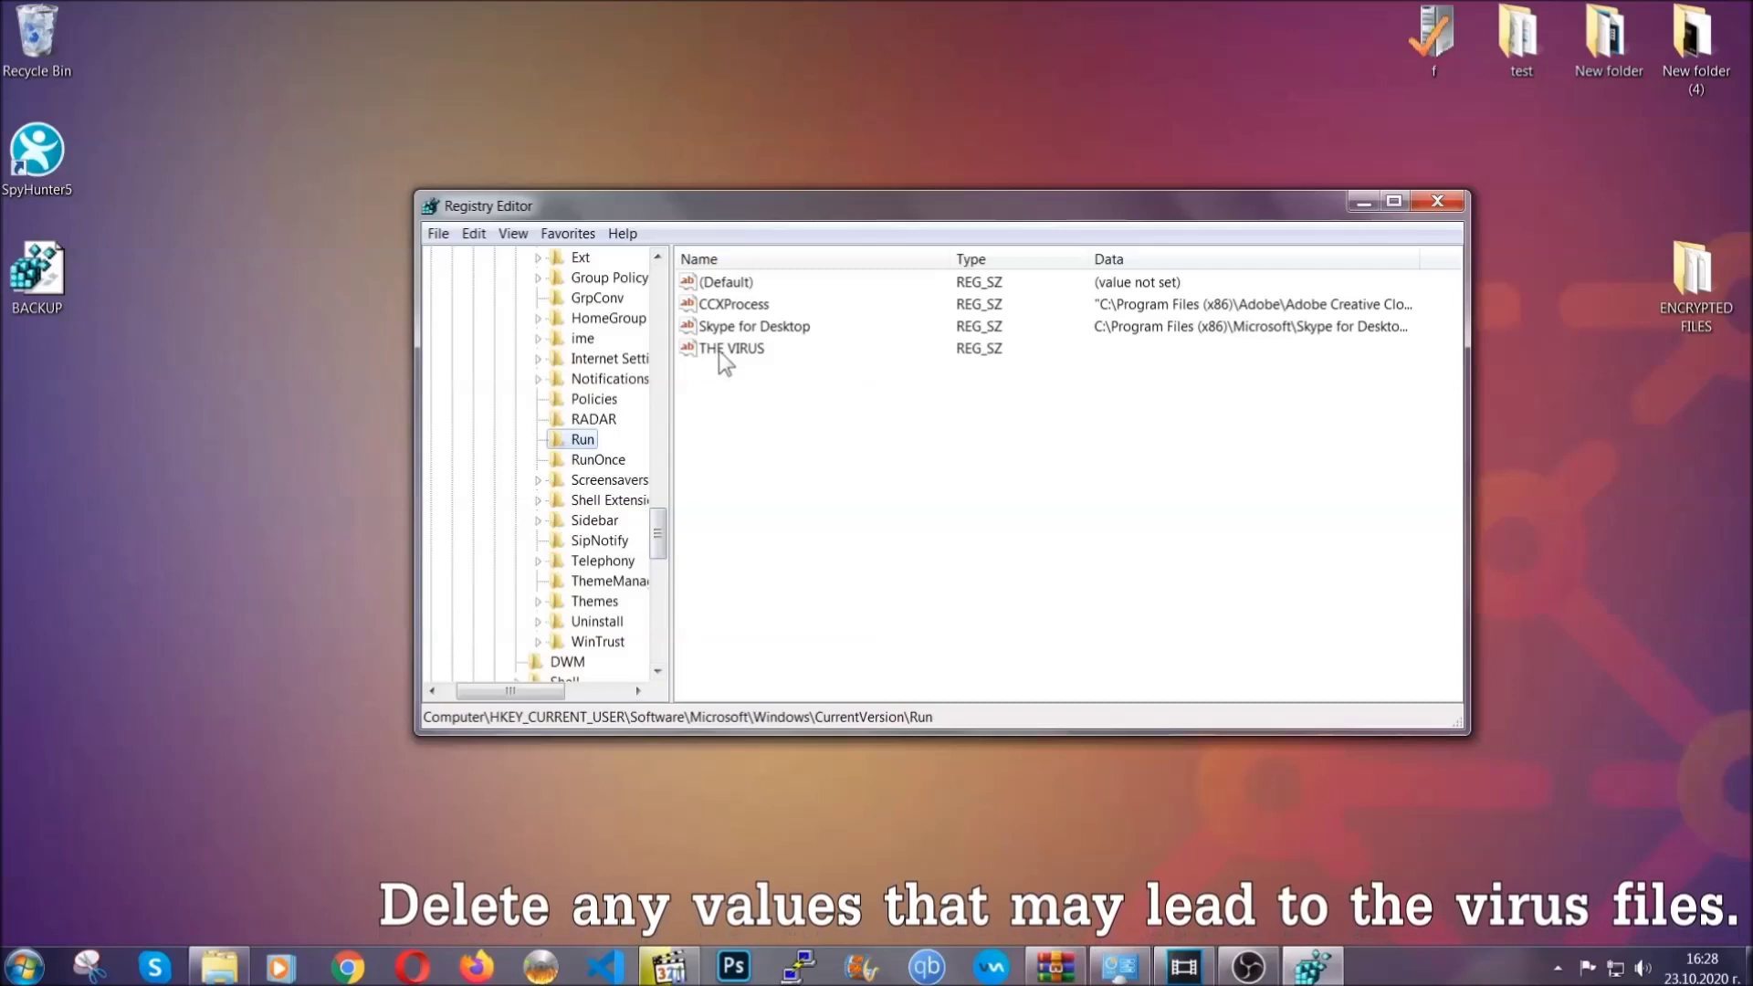
right_click(720, 351)
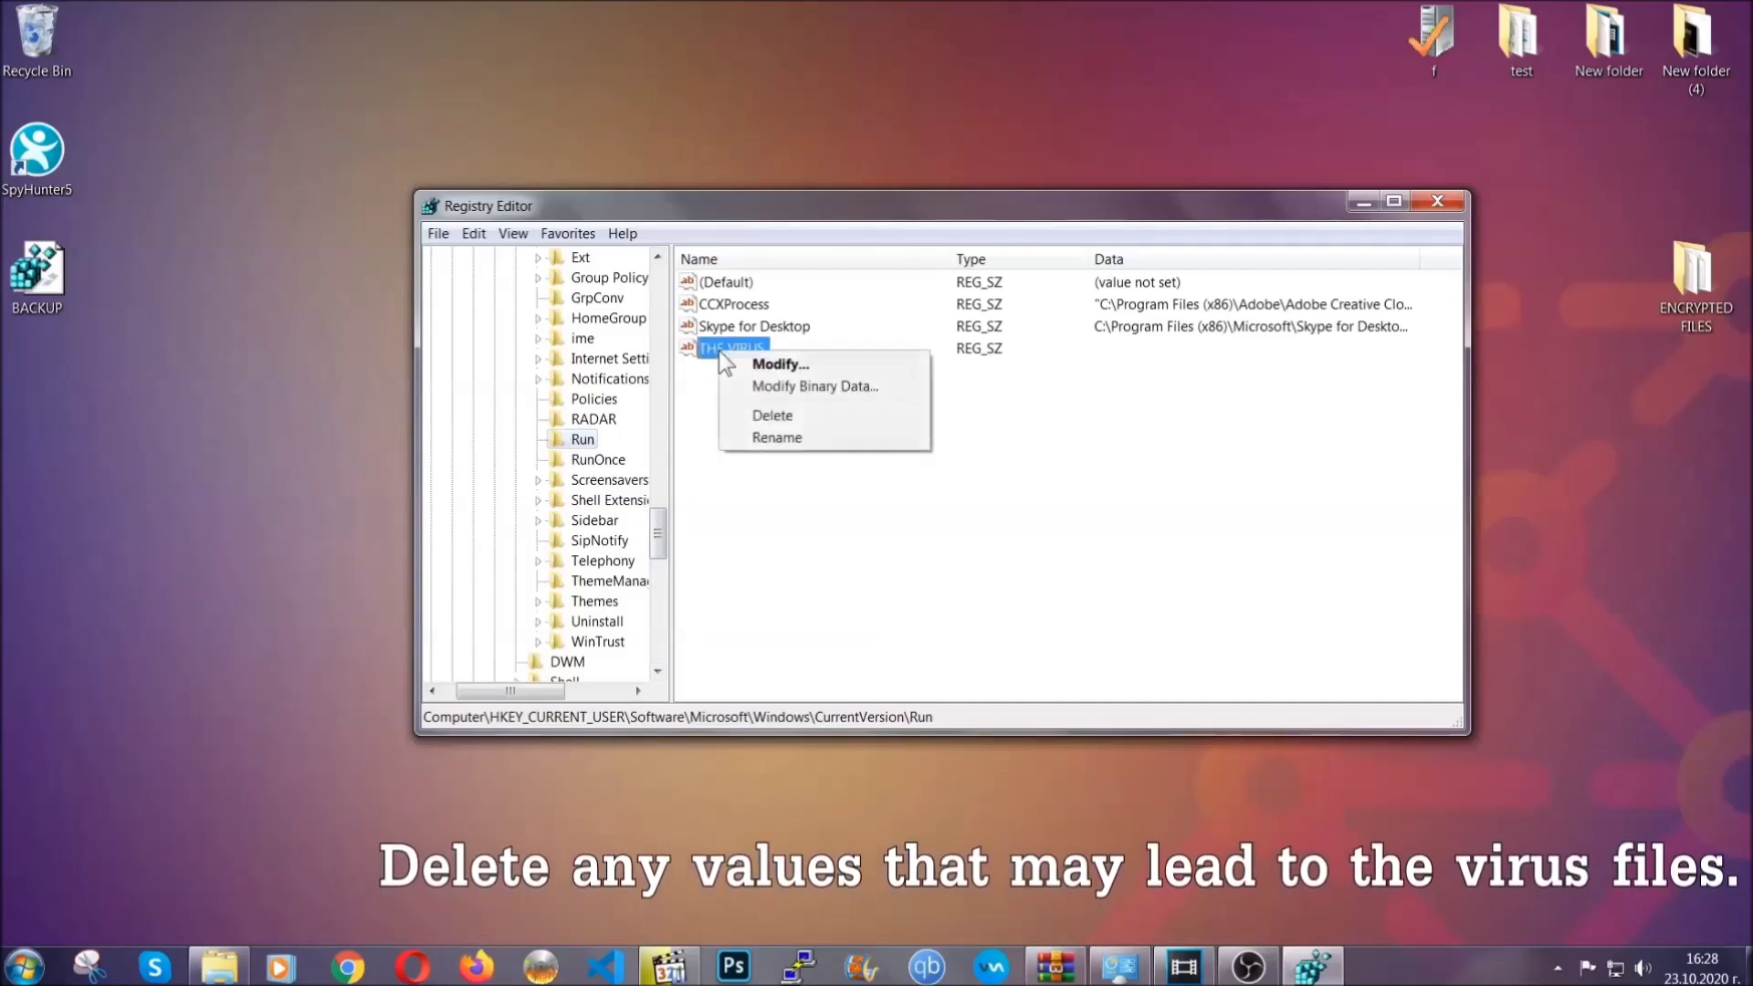
left_click(754, 415)
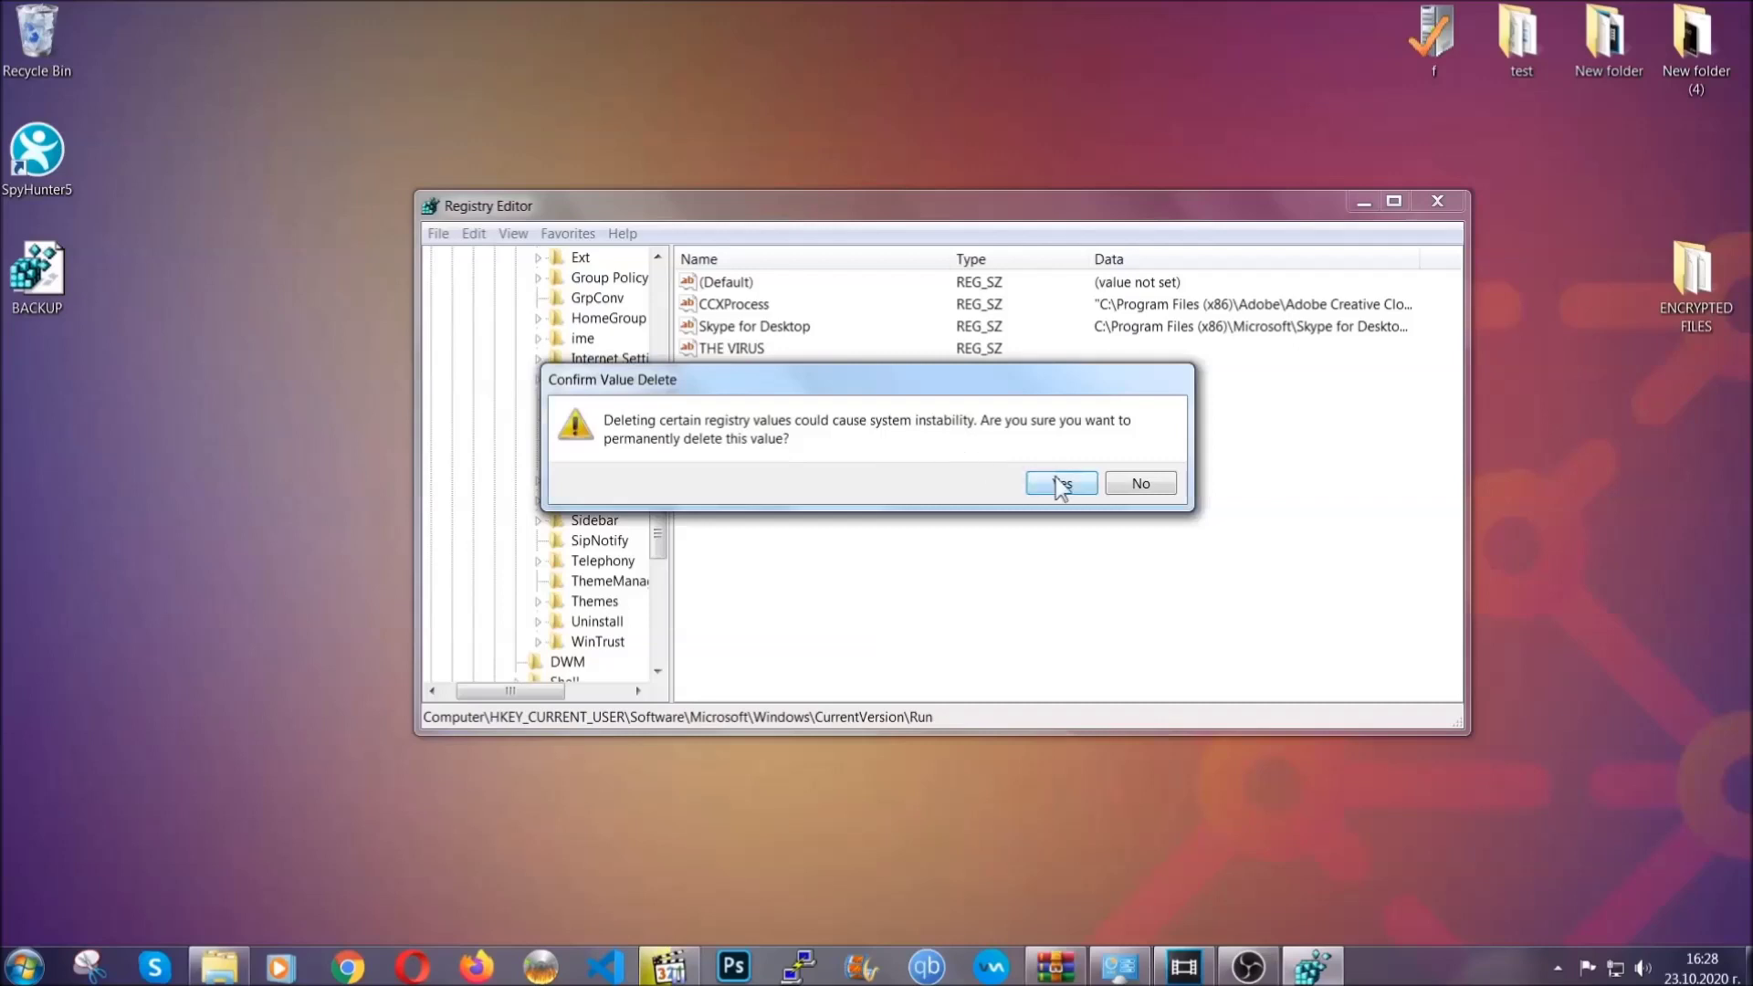
left_click(1060, 484)
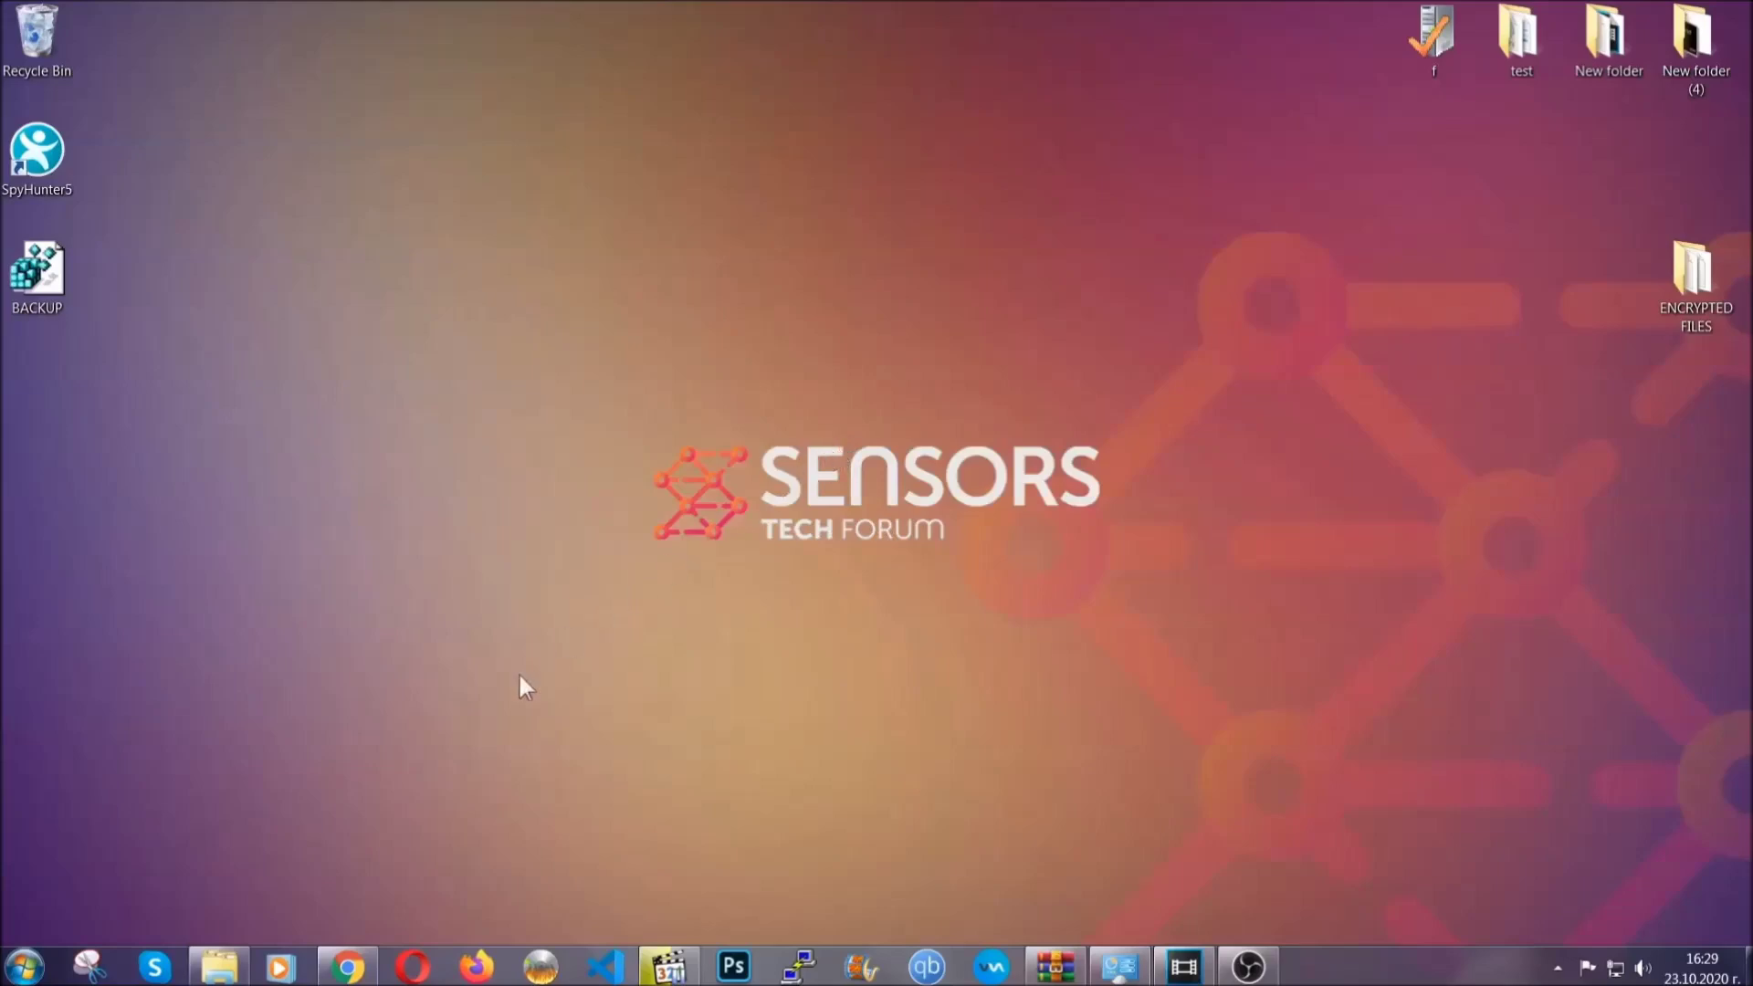
Bring Chrome forward with the 'Decrypt (Recover) Files Encrypted by Ransomware' article
left_click(348, 971)
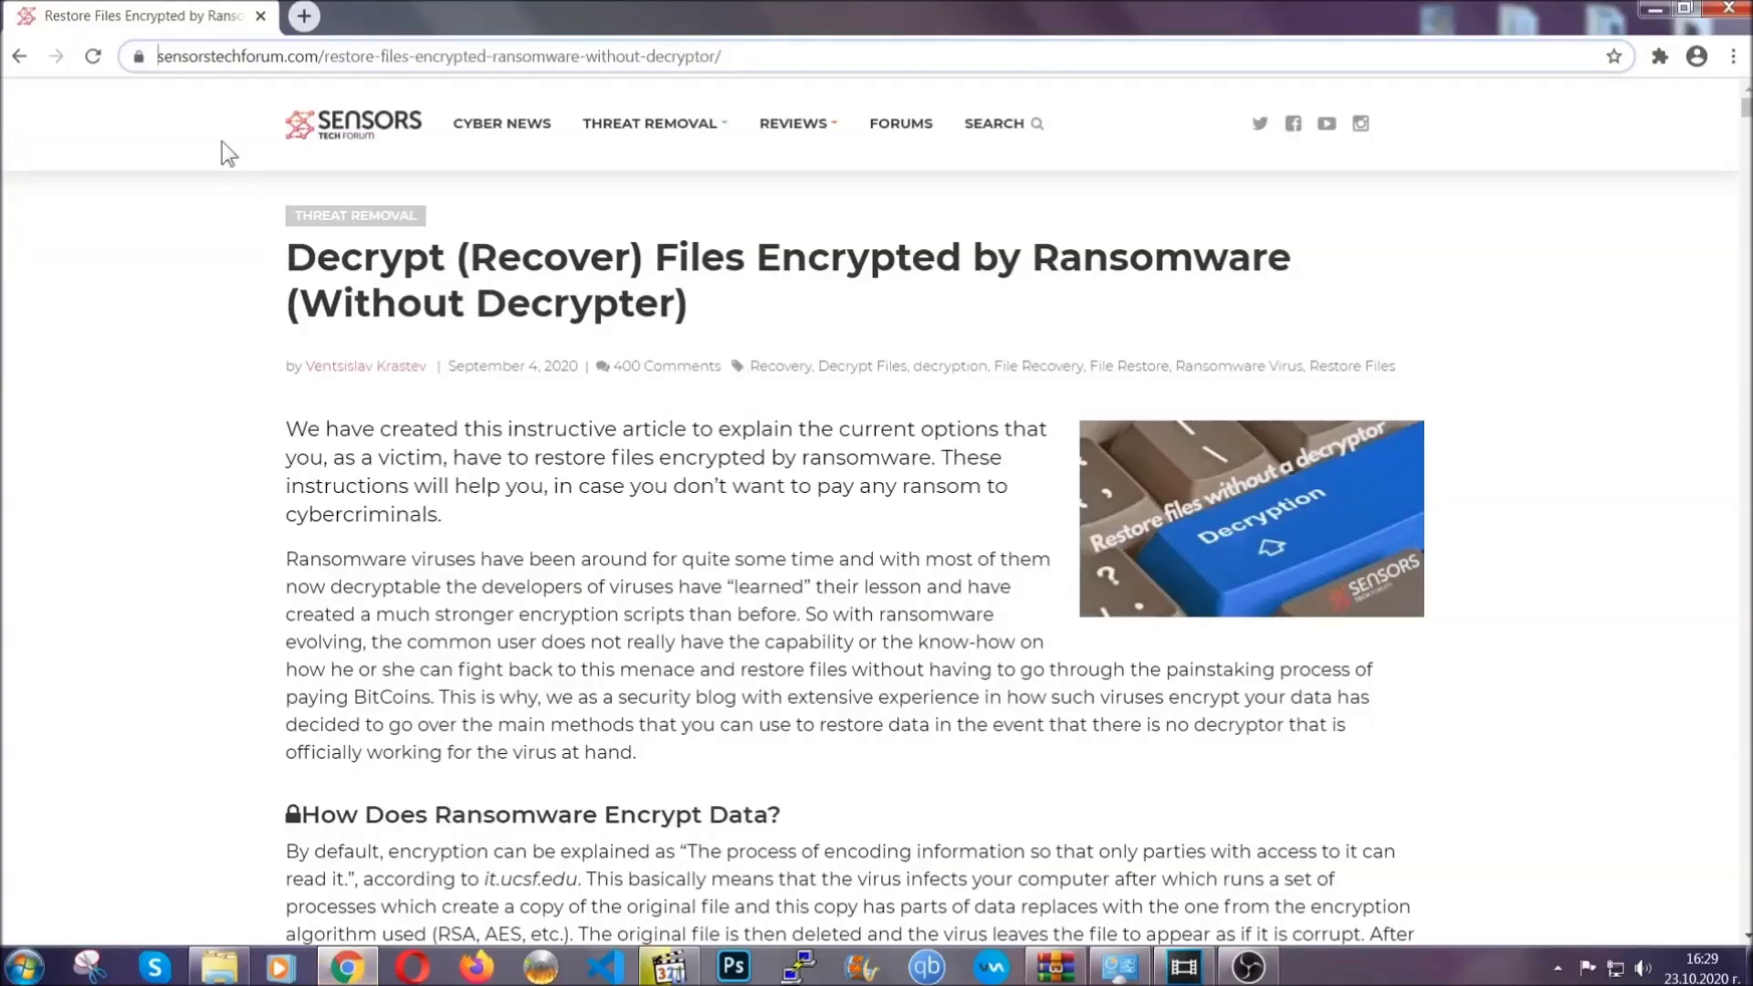
Scroll the recovery article to its restore methods and expand 'Method 2 - Restore Data via Windows Backup'
left_click_drag(159, 57, 791, 65)
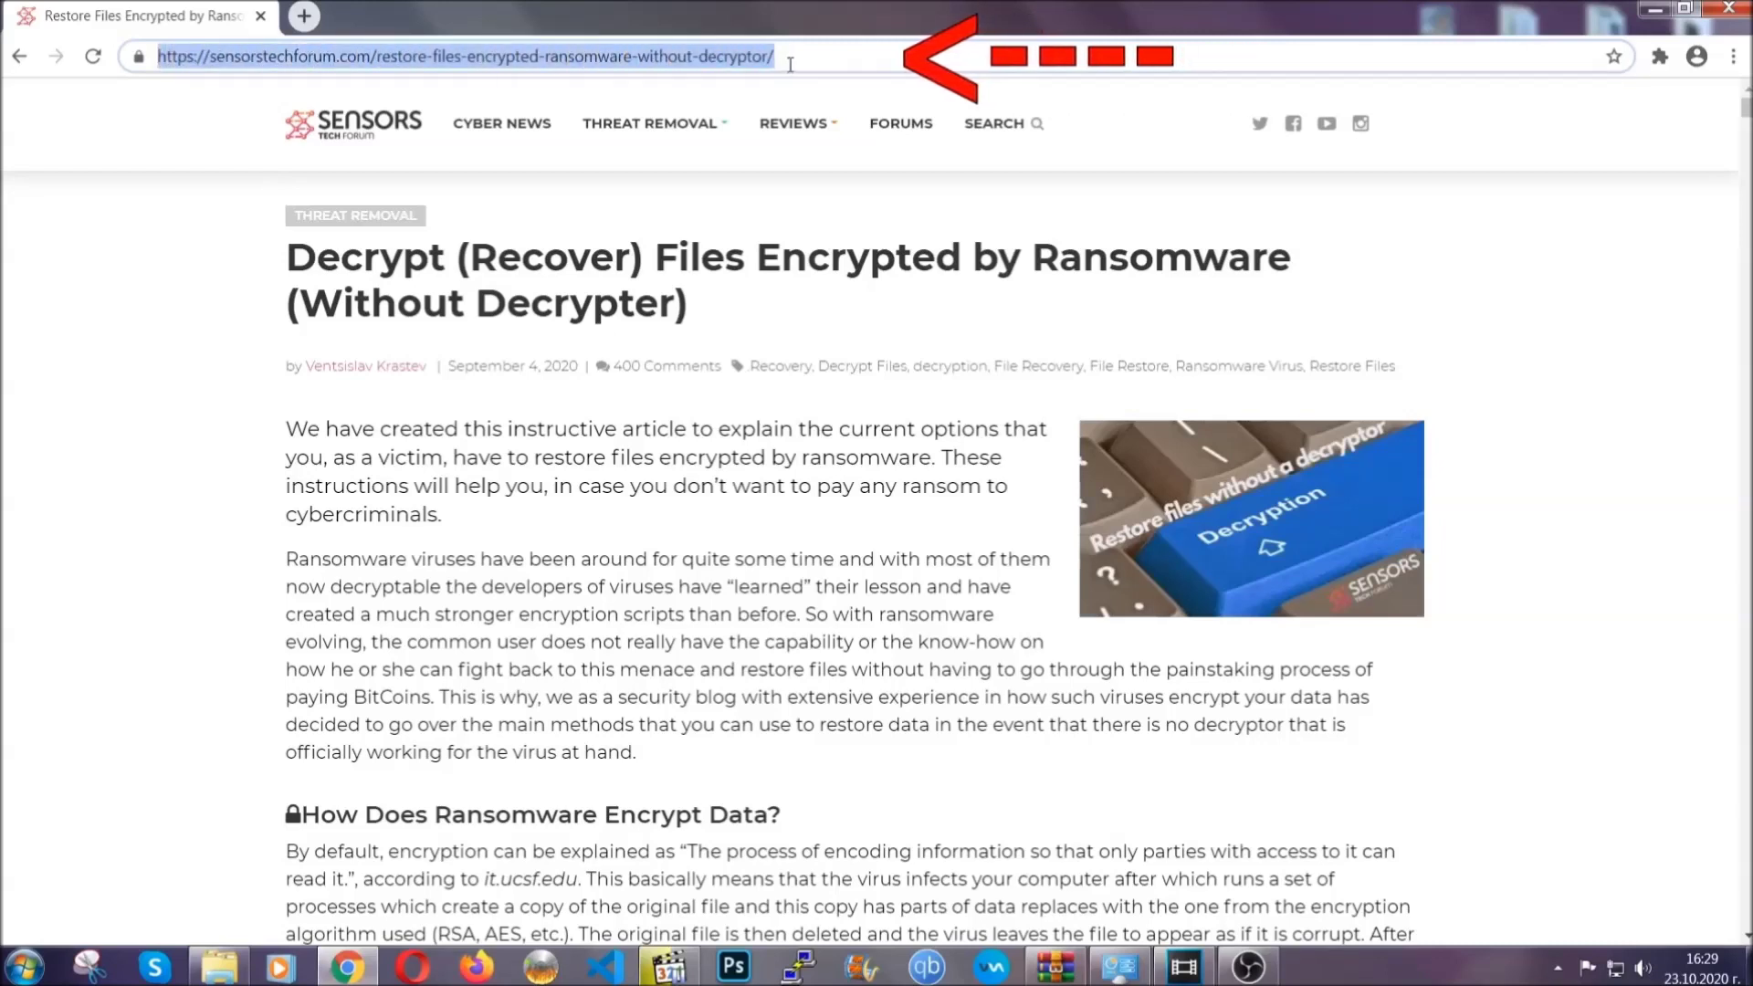
mouse_move(793, 180)
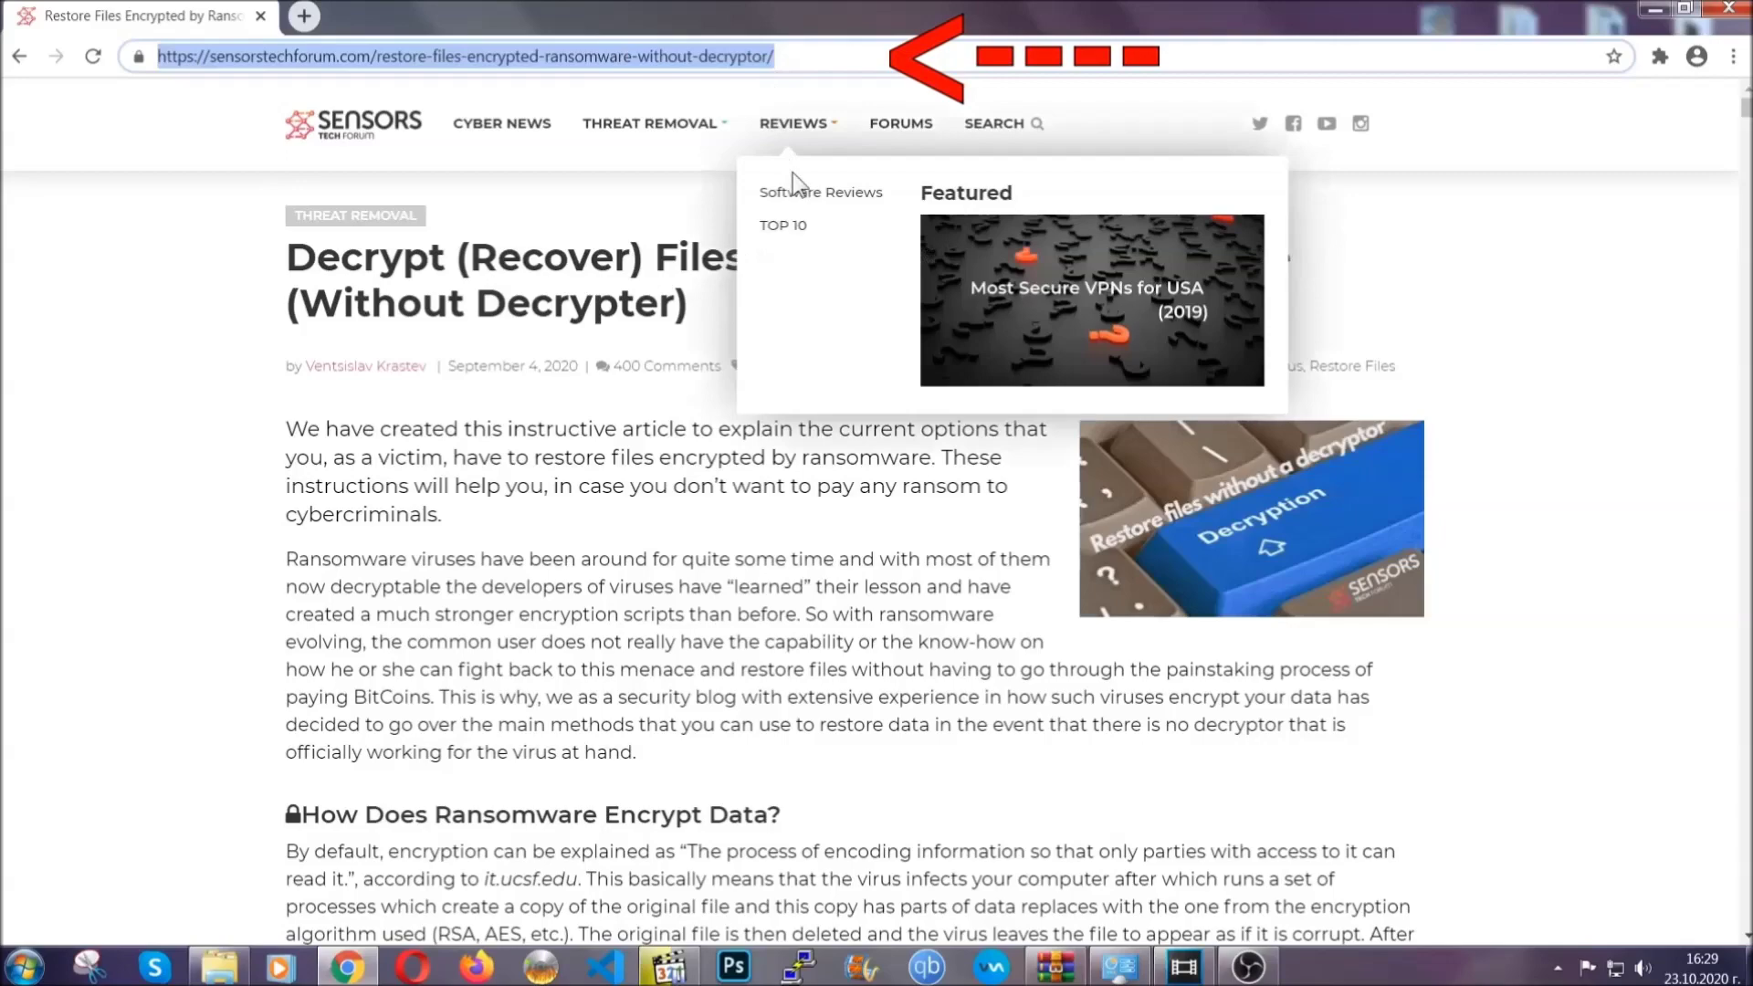
scroll(900, 498, "down", 5)
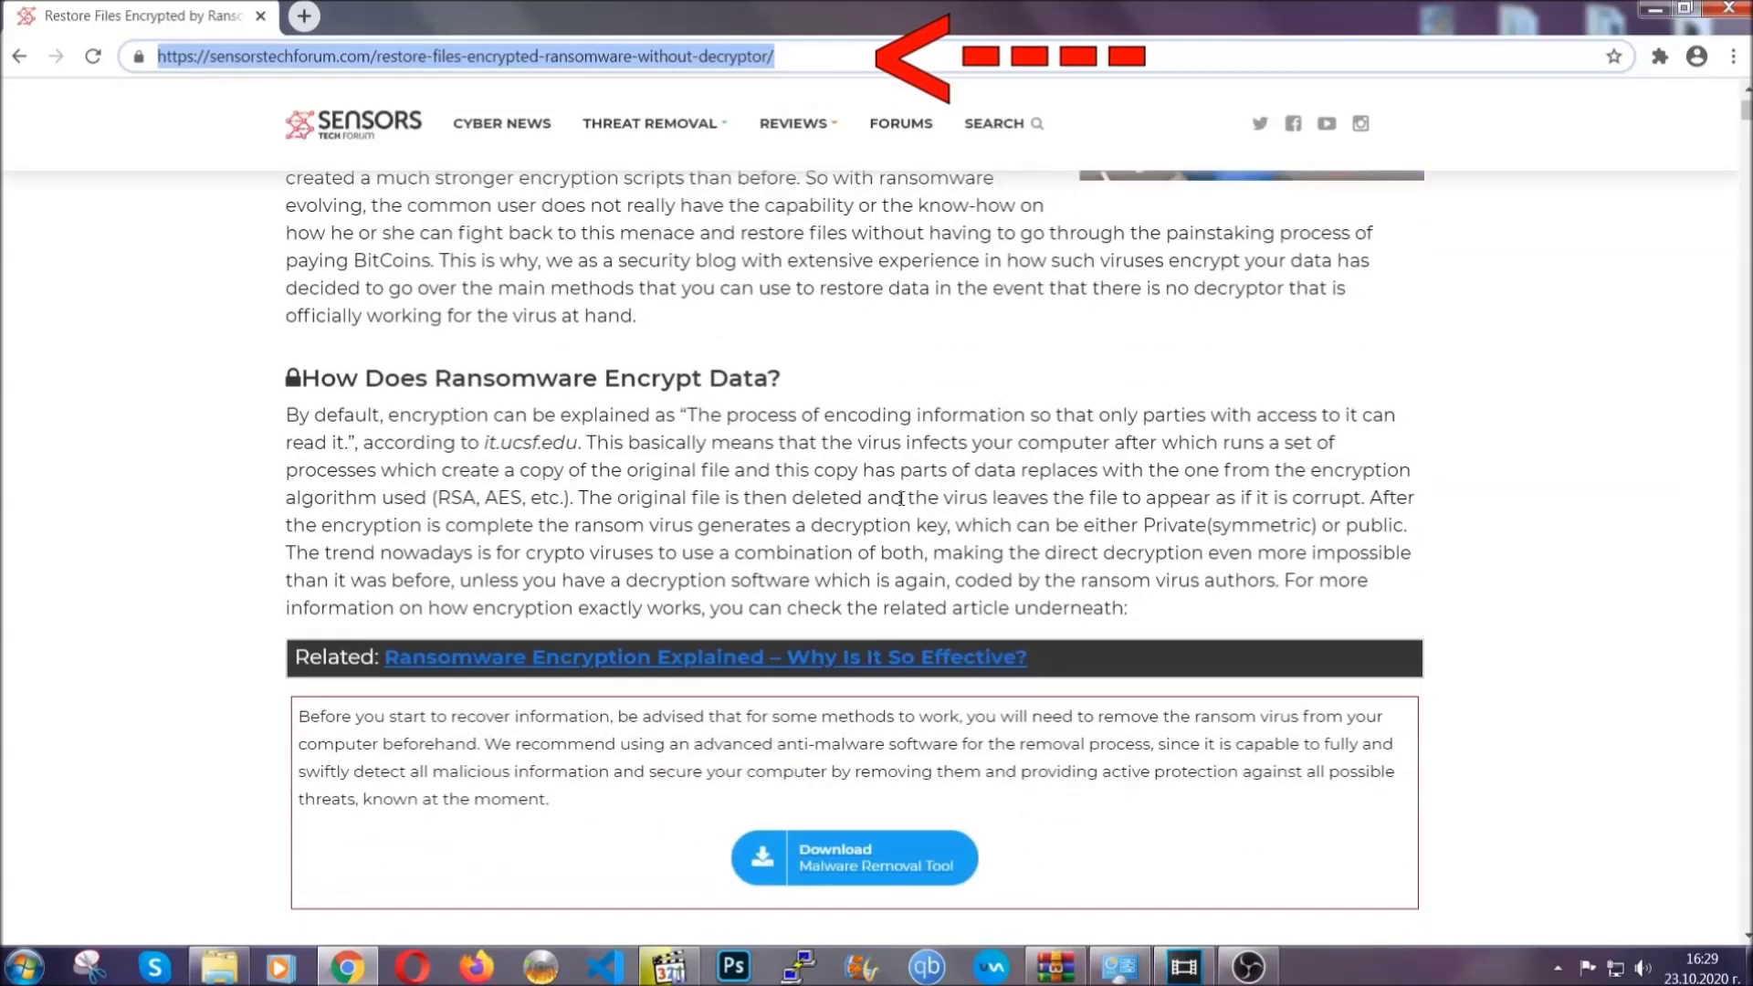
scroll(901, 498, "down", 6)
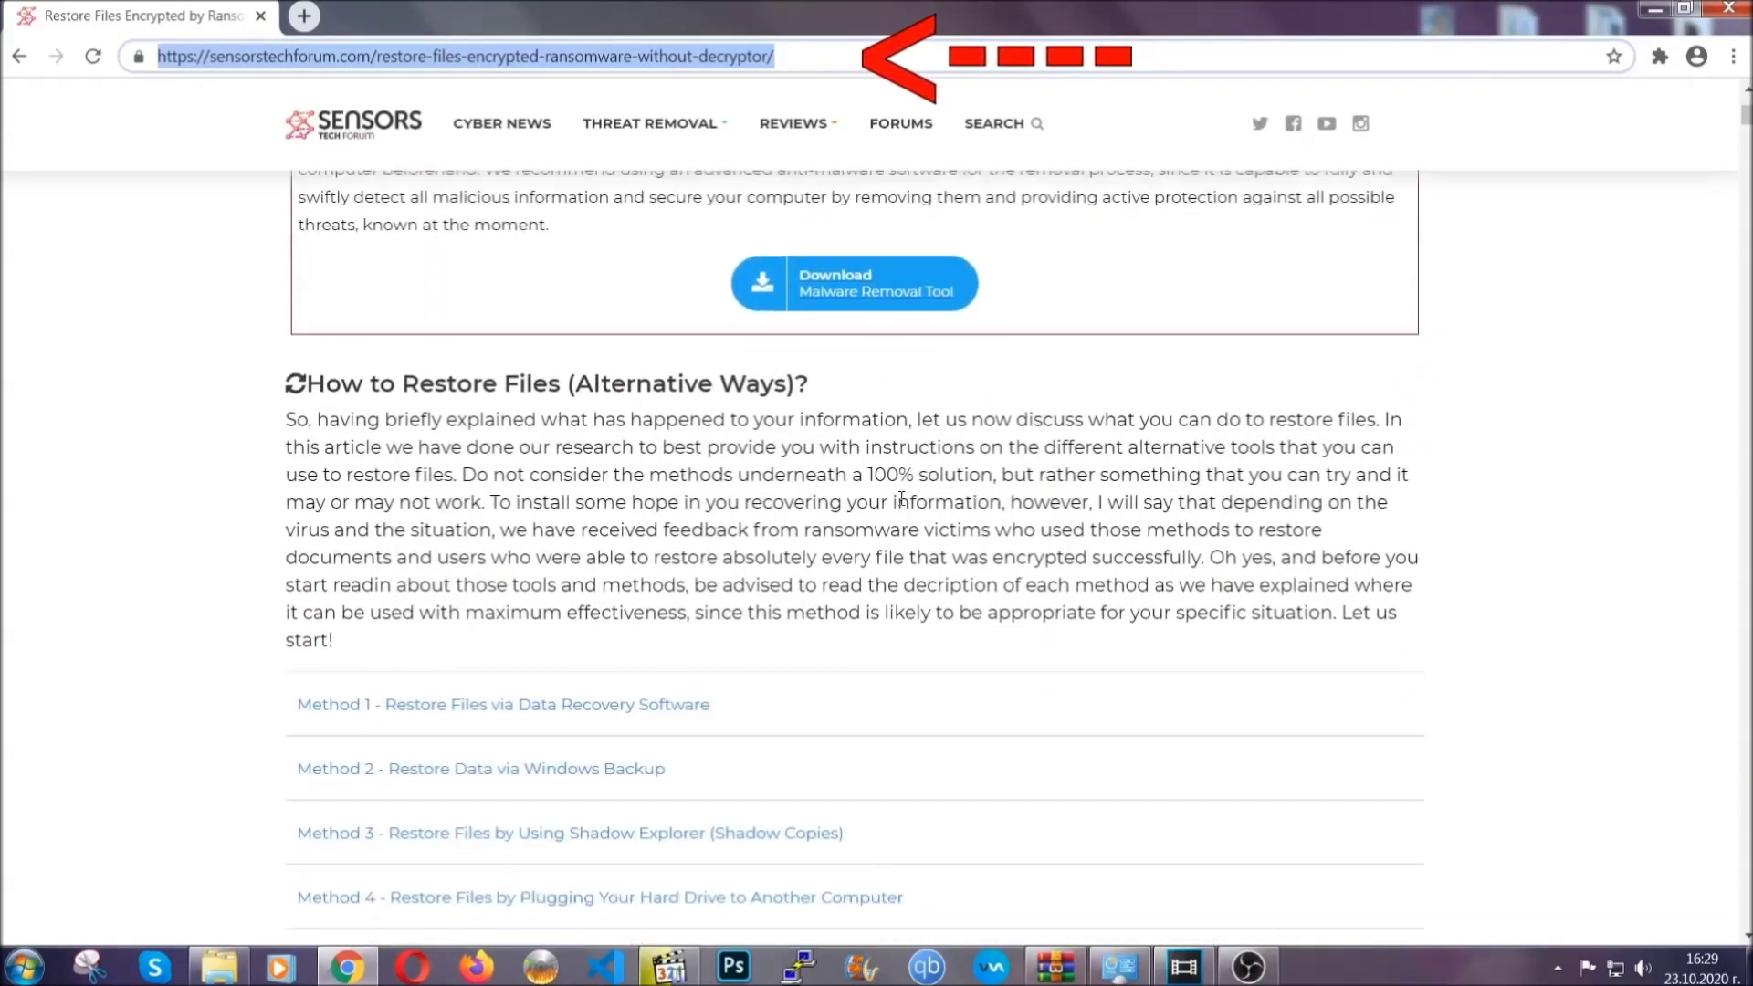
scroll(902, 498, "down", 3)
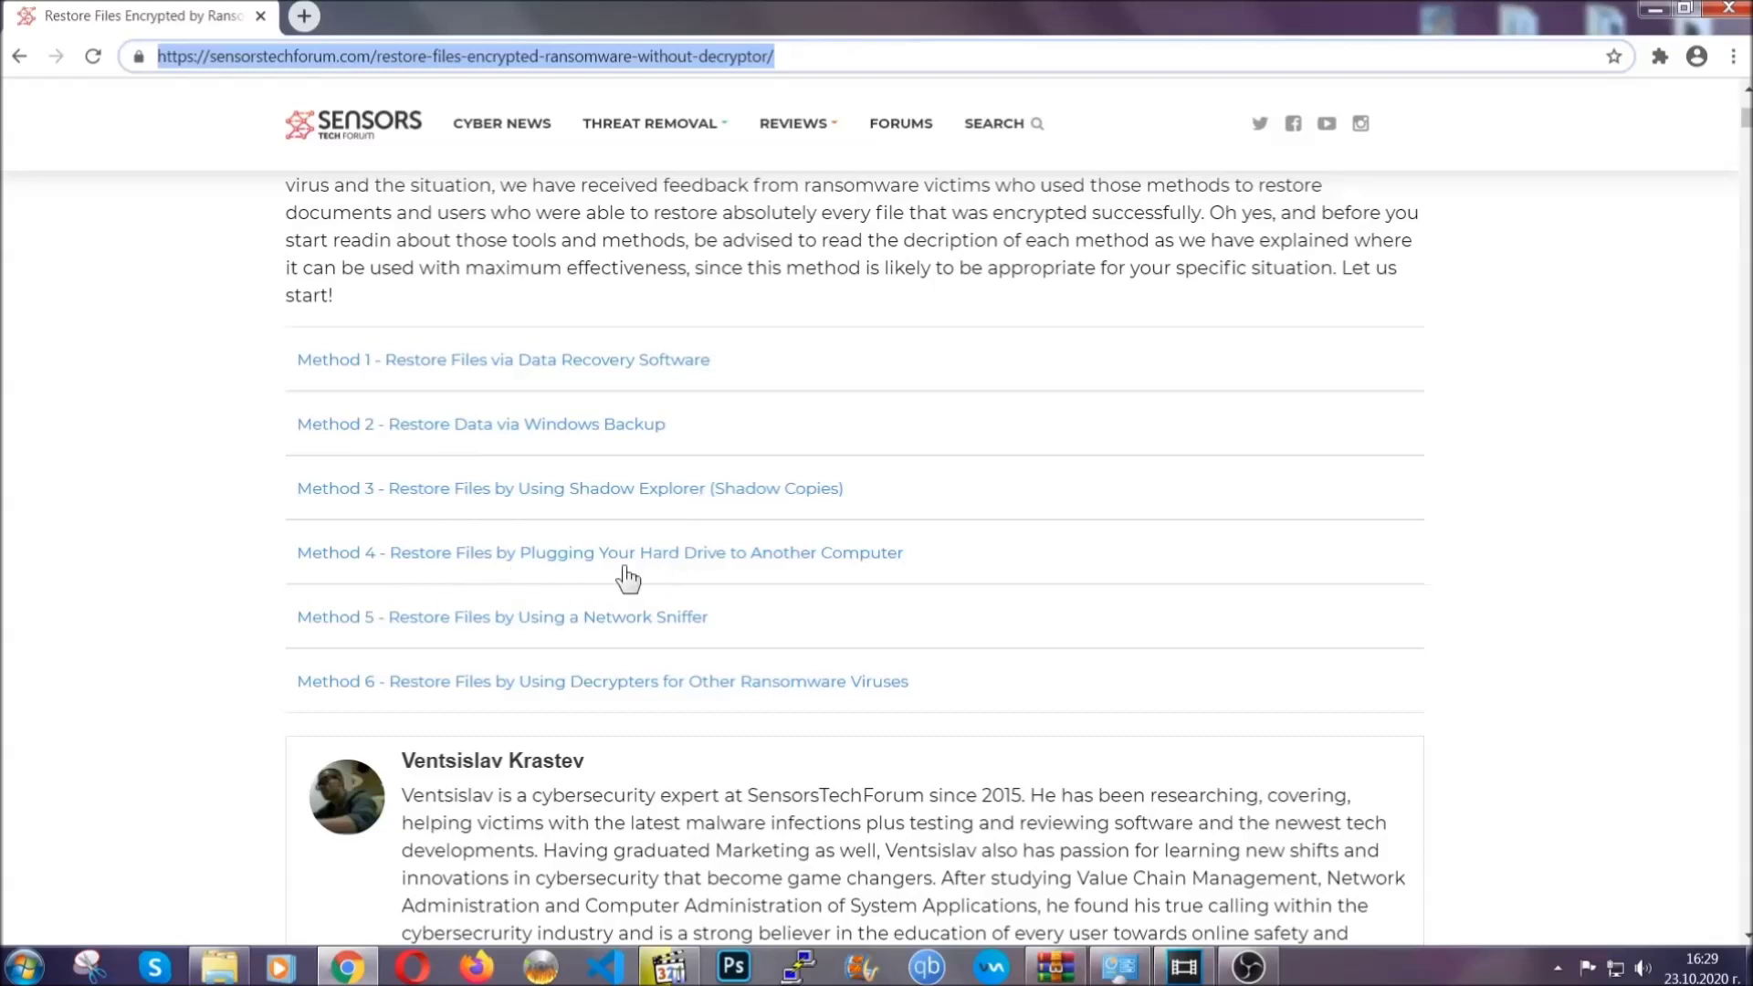
left_click(547, 423)
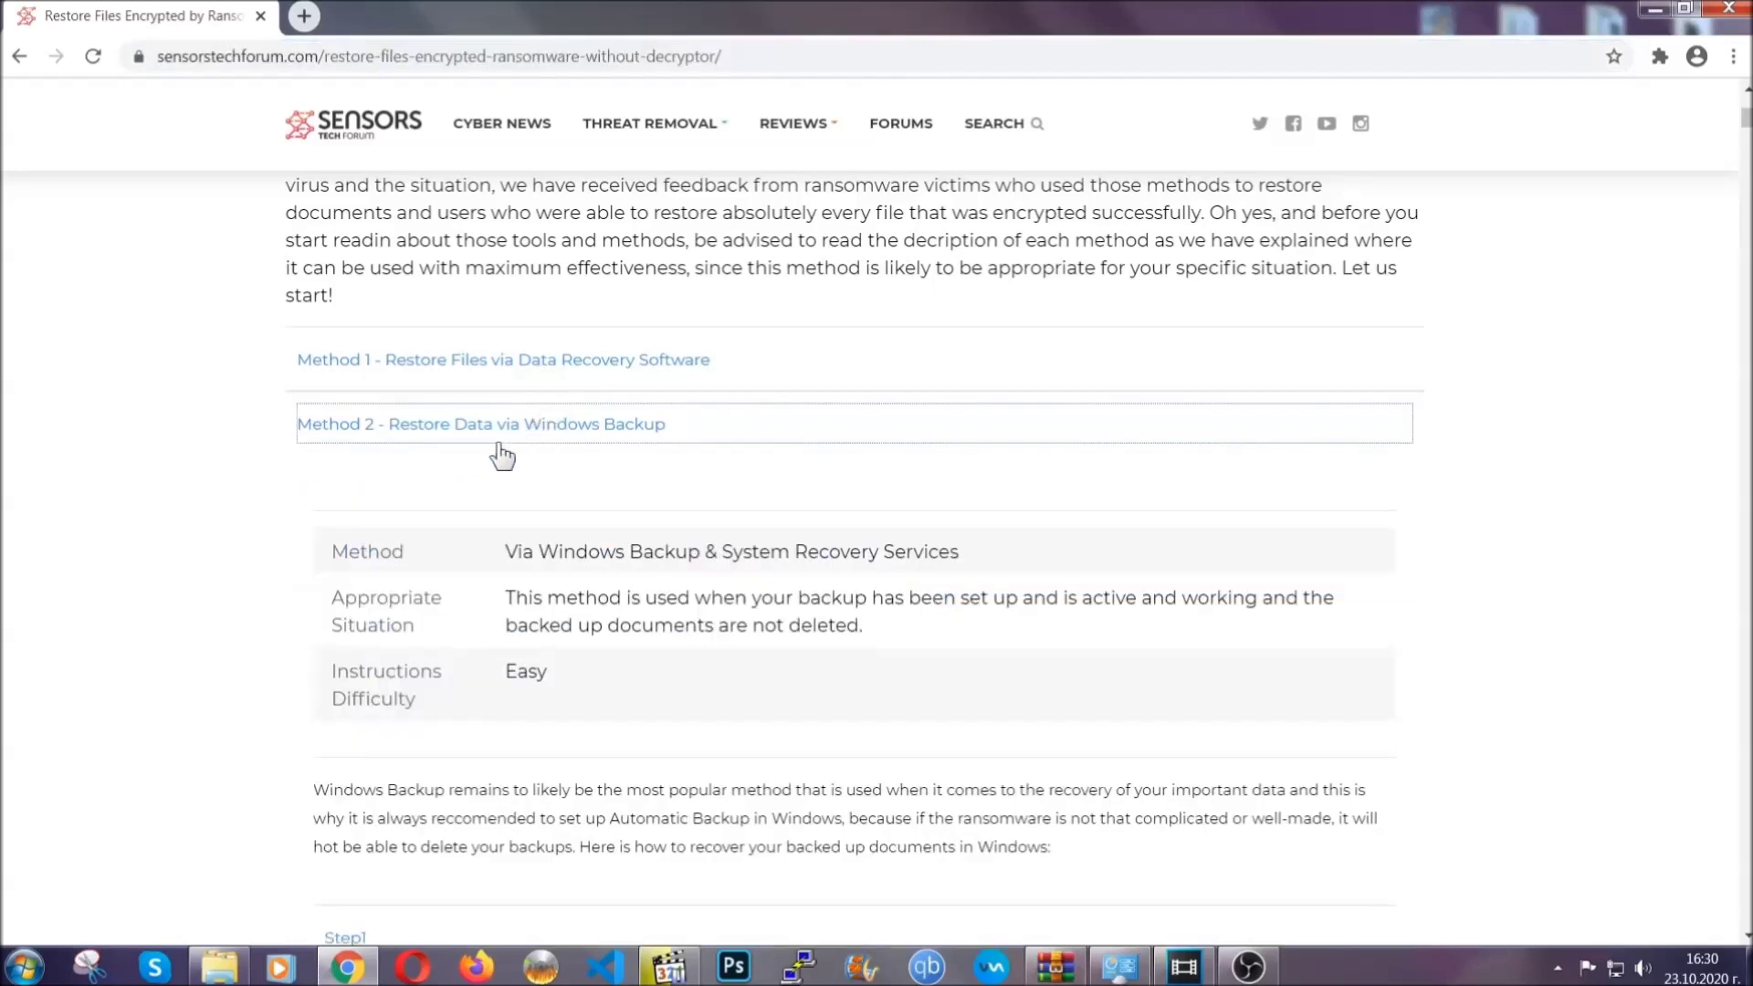
Expand Step1, Step2 and Step3 under Method 2's Windows Backup restore instructions
left_click_drag(508, 550, 617, 681)
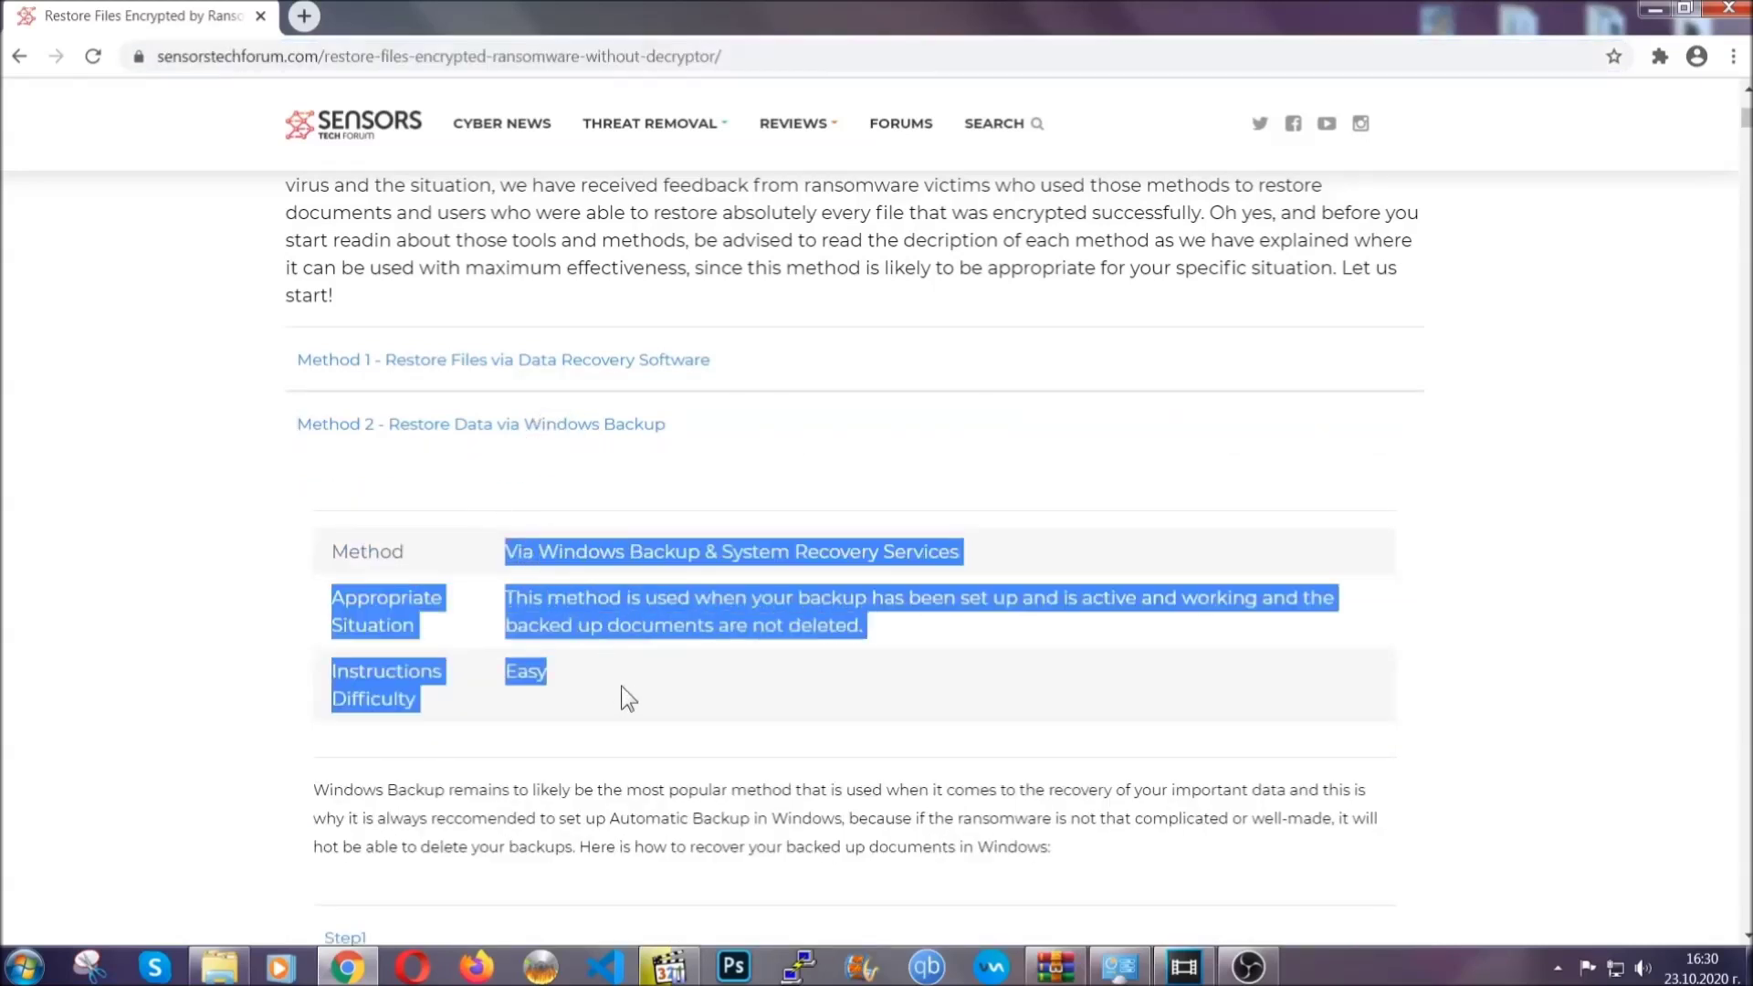
left_click(626, 682)
scroll(627, 681, "down", 4)
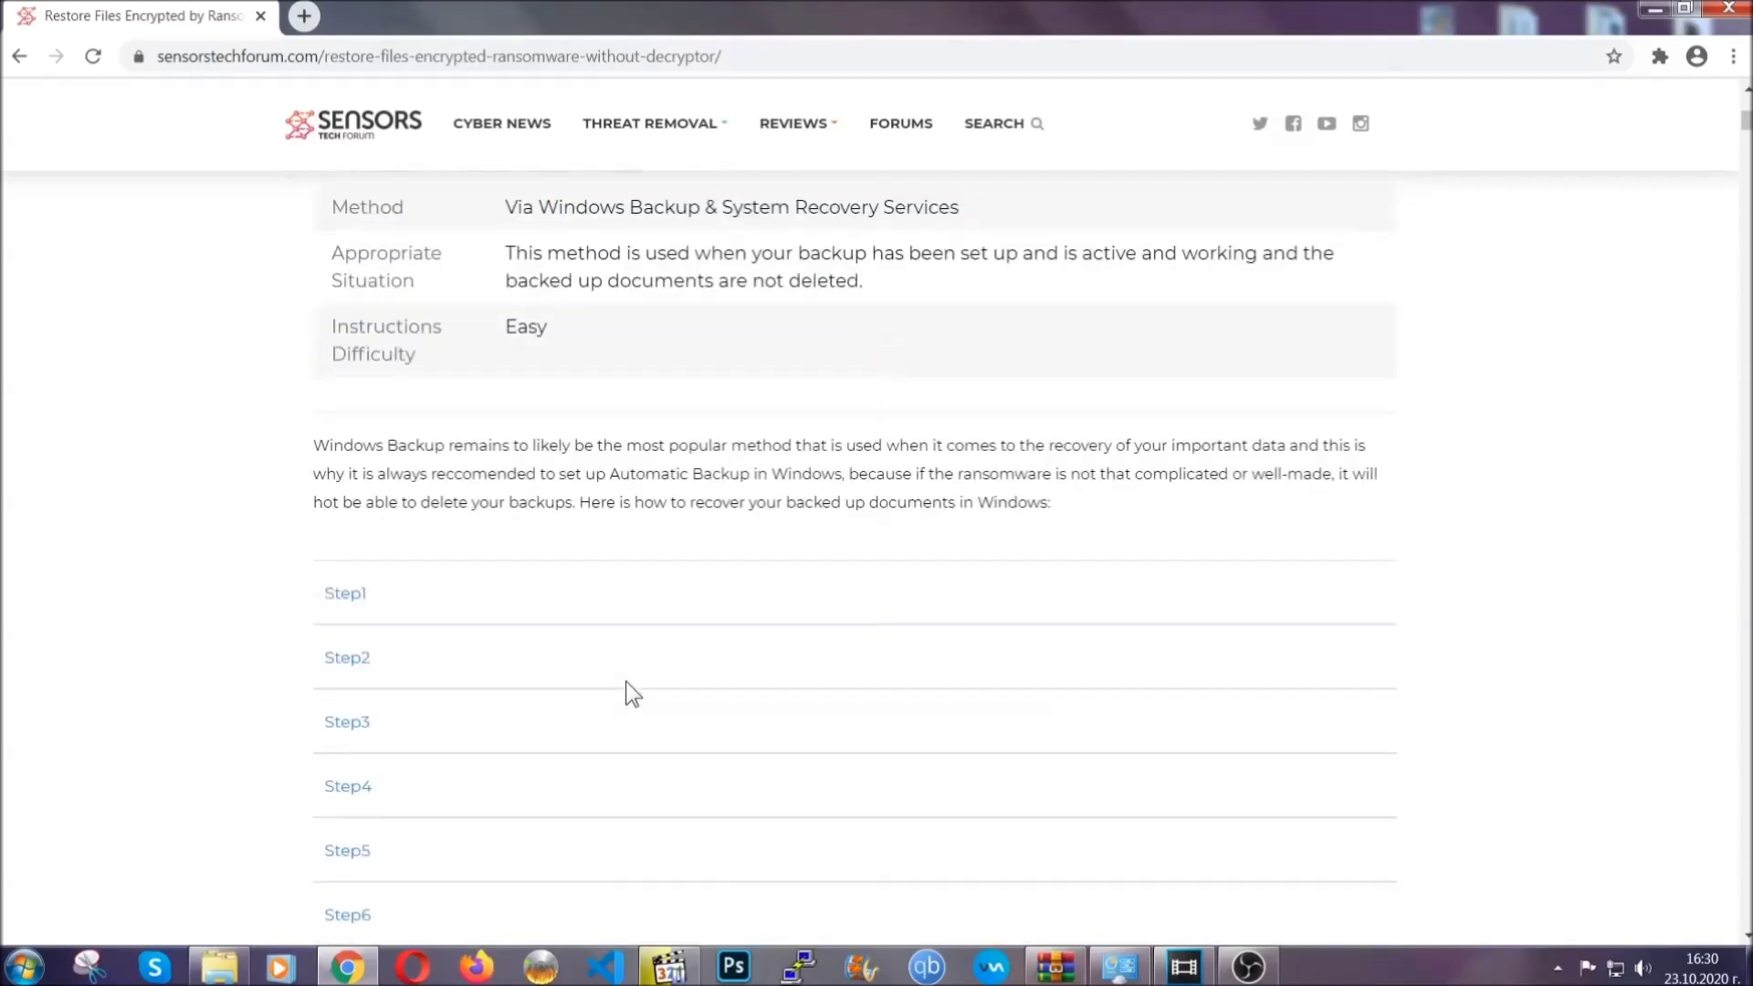
scroll(626, 681, "down", 1)
left_click(365, 482)
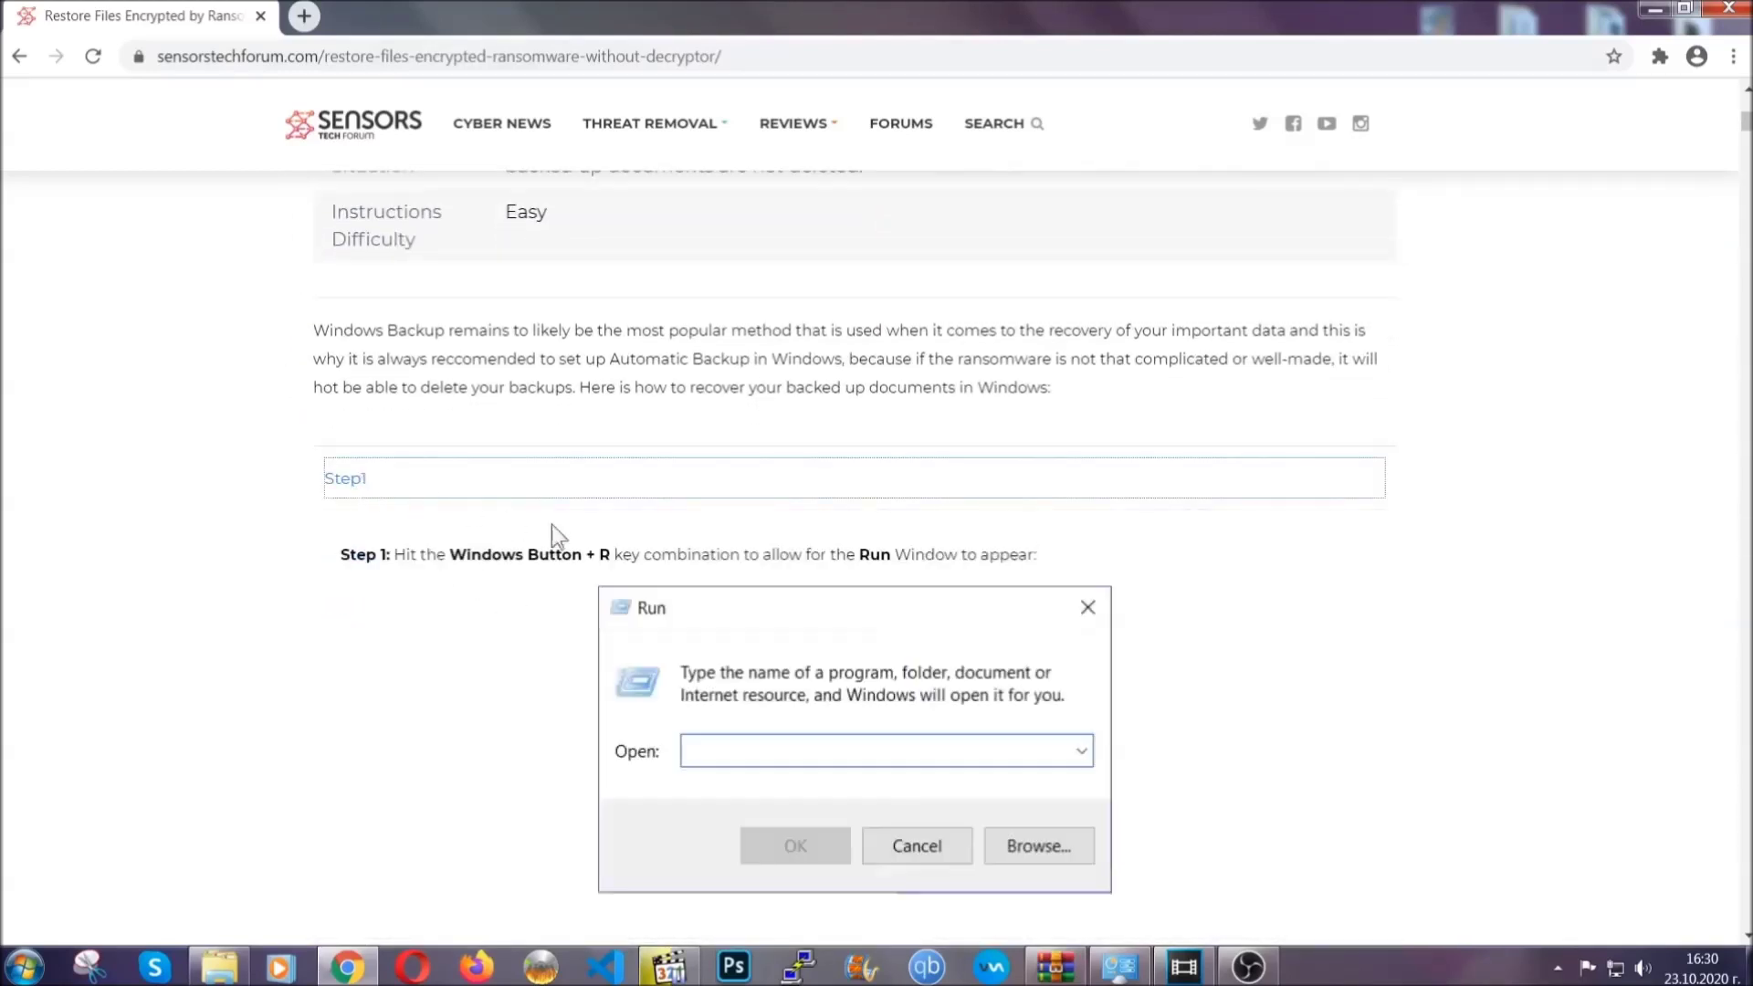
scroll(825, 575, "down", 5)
left_click(409, 570)
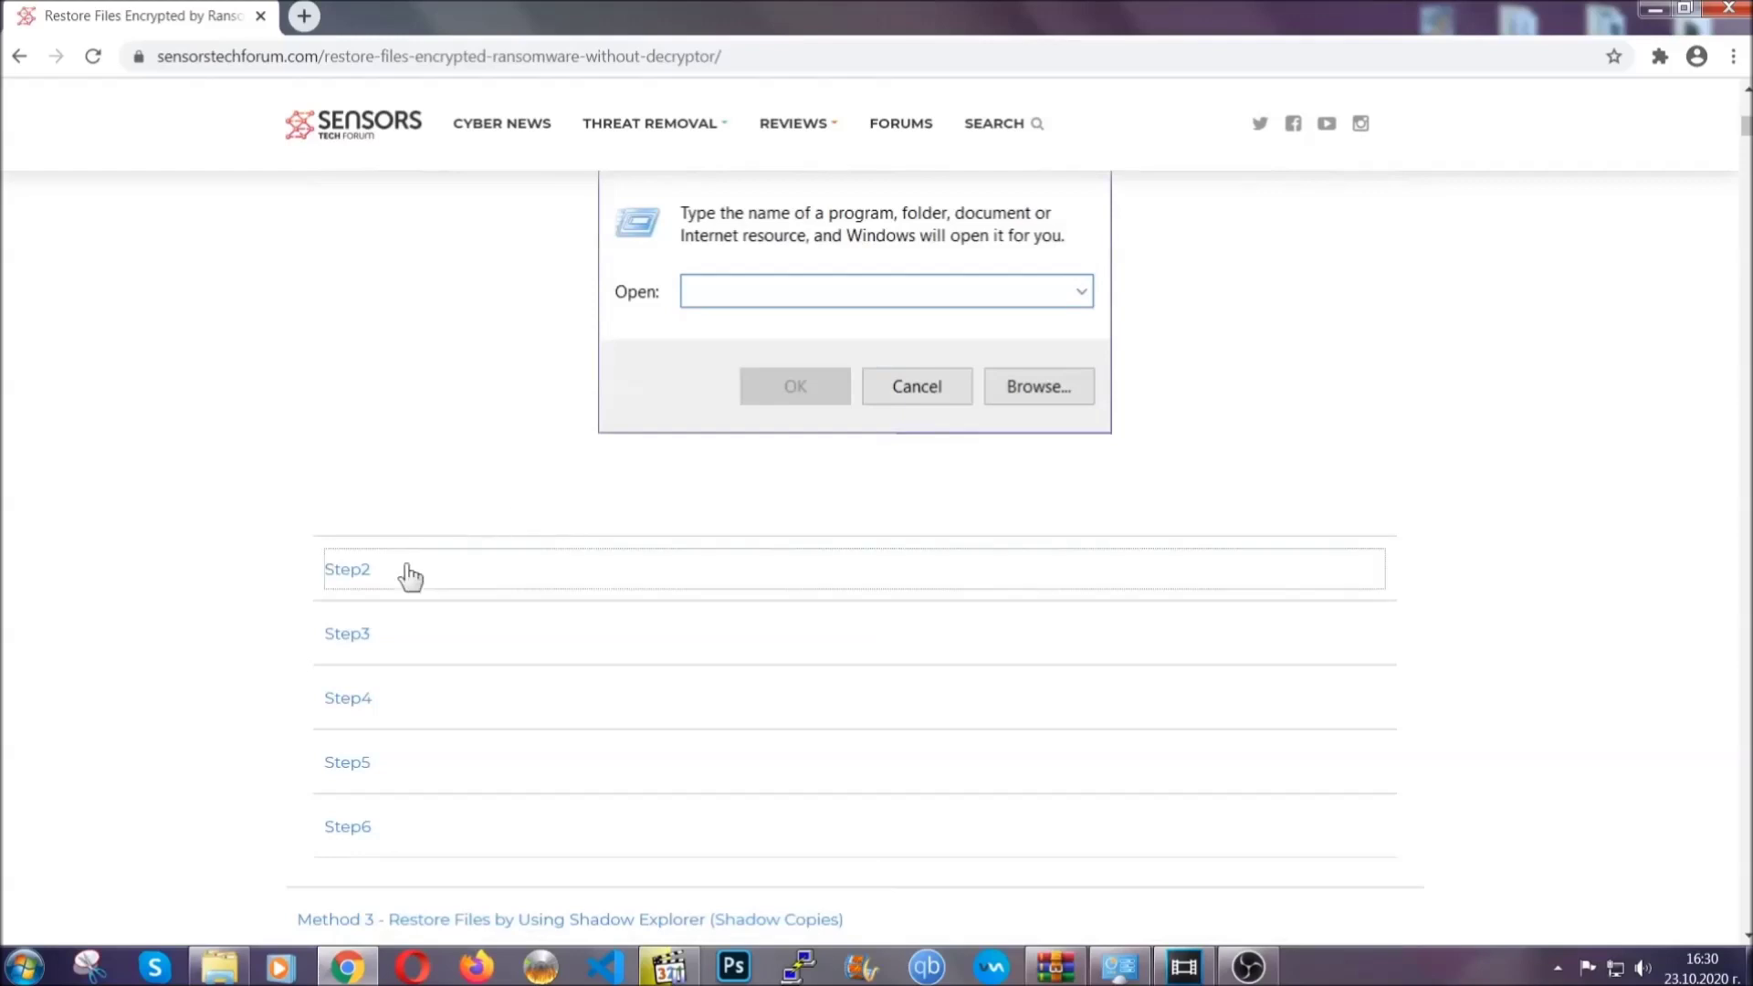
scroll(732, 579, "down", 5)
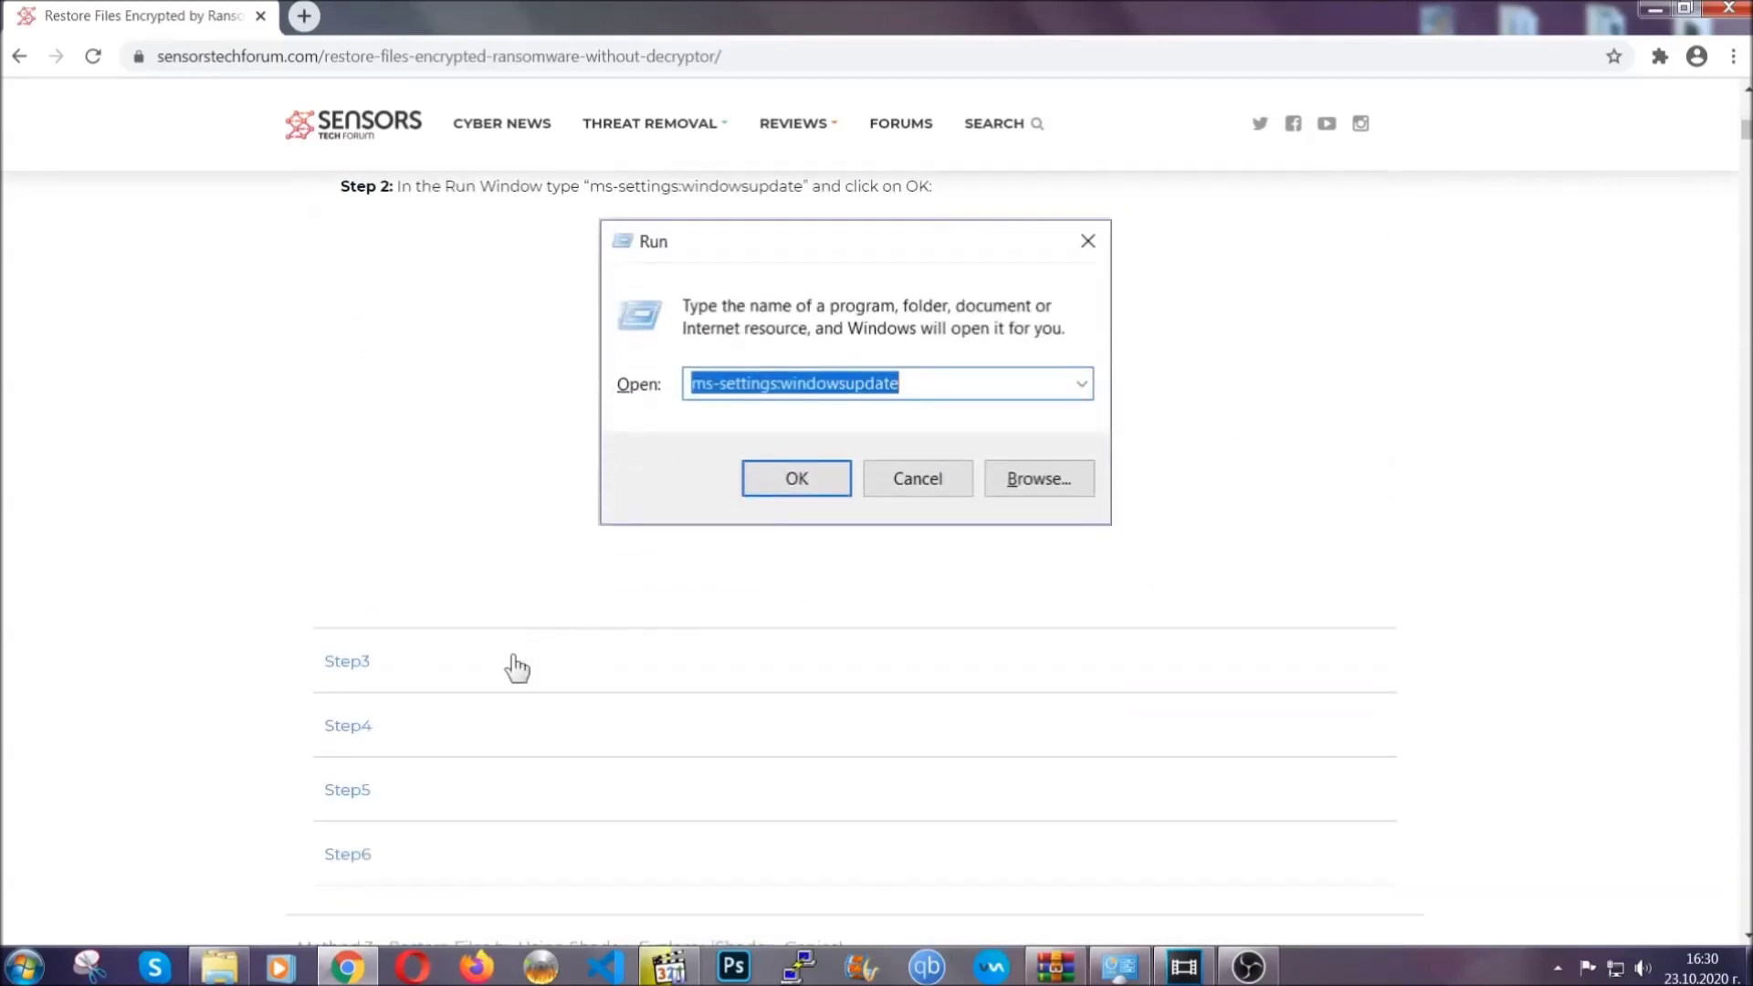
left_click(517, 667)
Read through Step3's Settings instructions, then minimize Chrome to the Windows 7 desktop
scroll(776, 626, "down", 4)
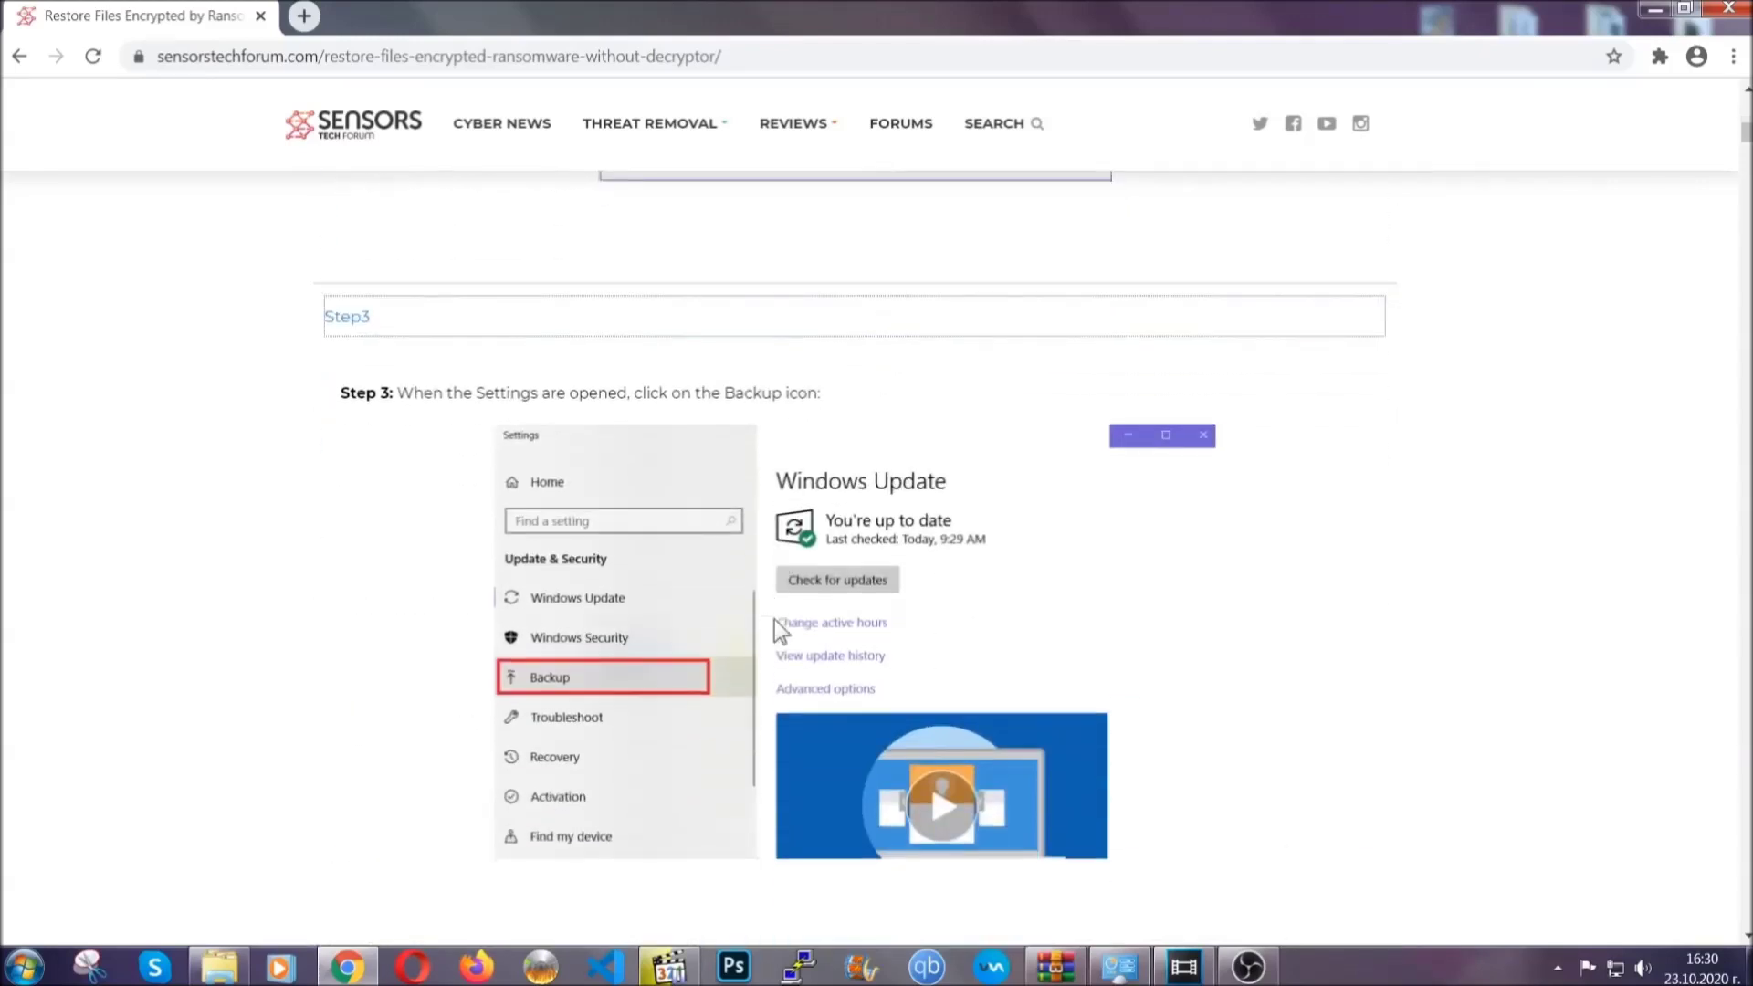
scroll(774, 621, "down", 3)
scroll(770, 625, "down", 2)
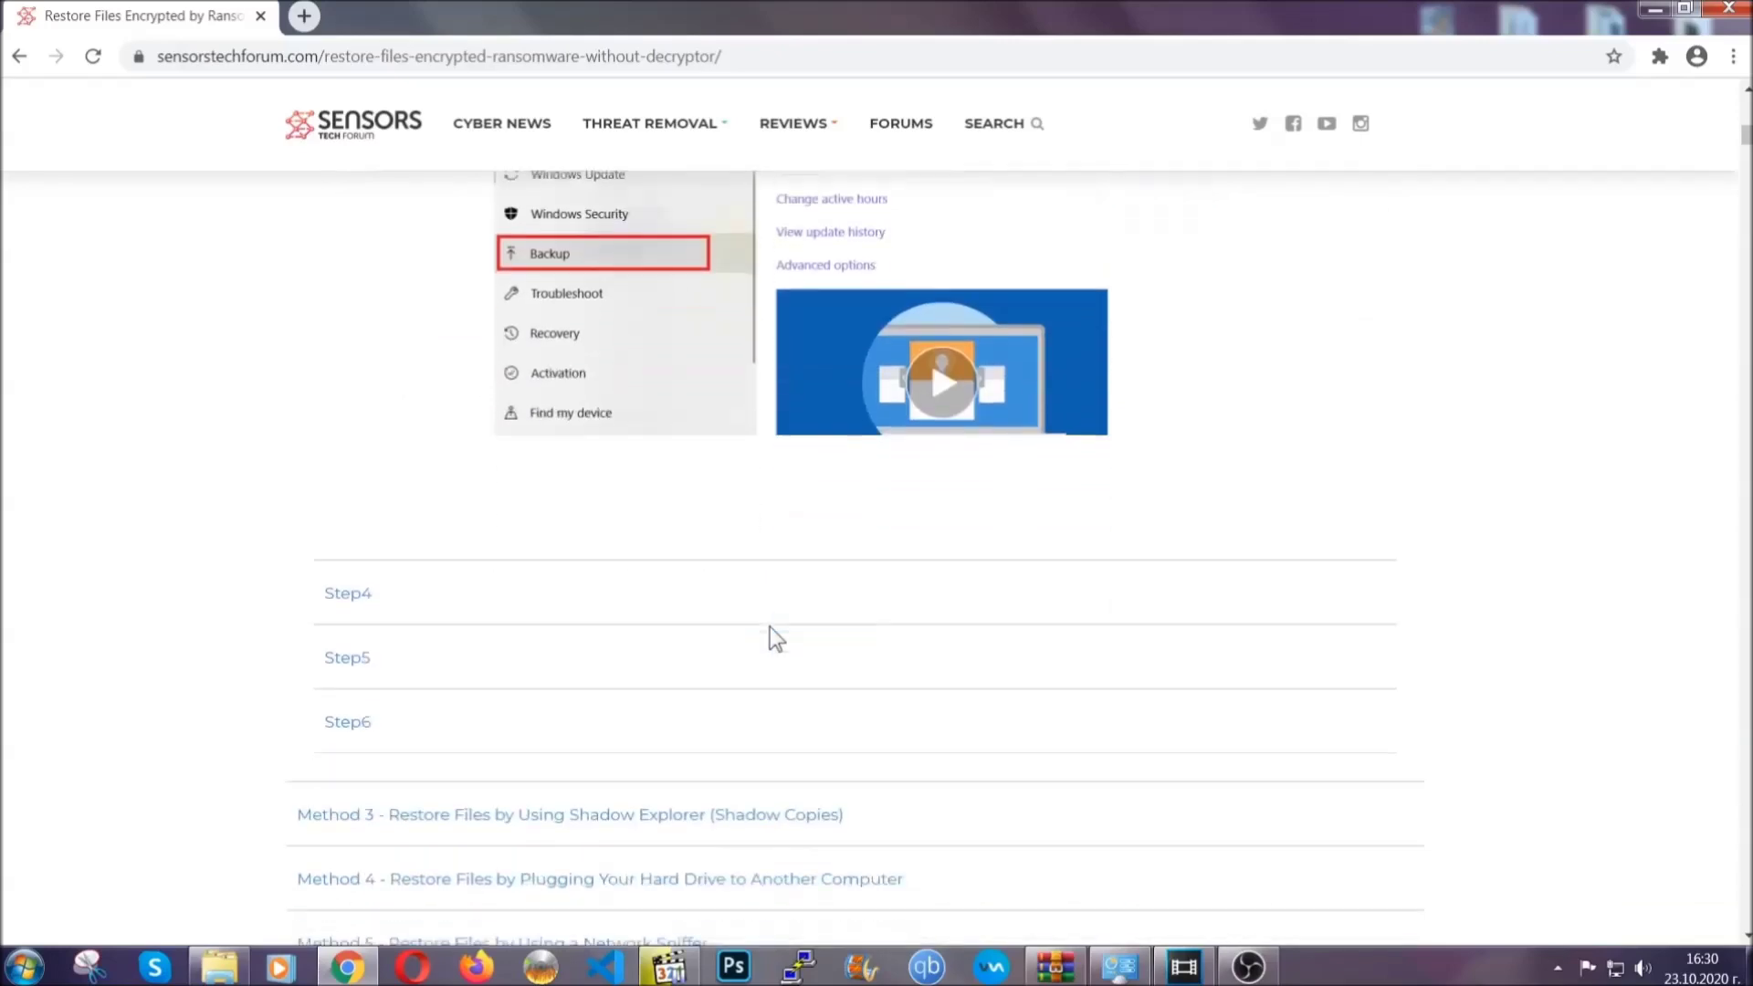
scroll(770, 627, "down", 8)
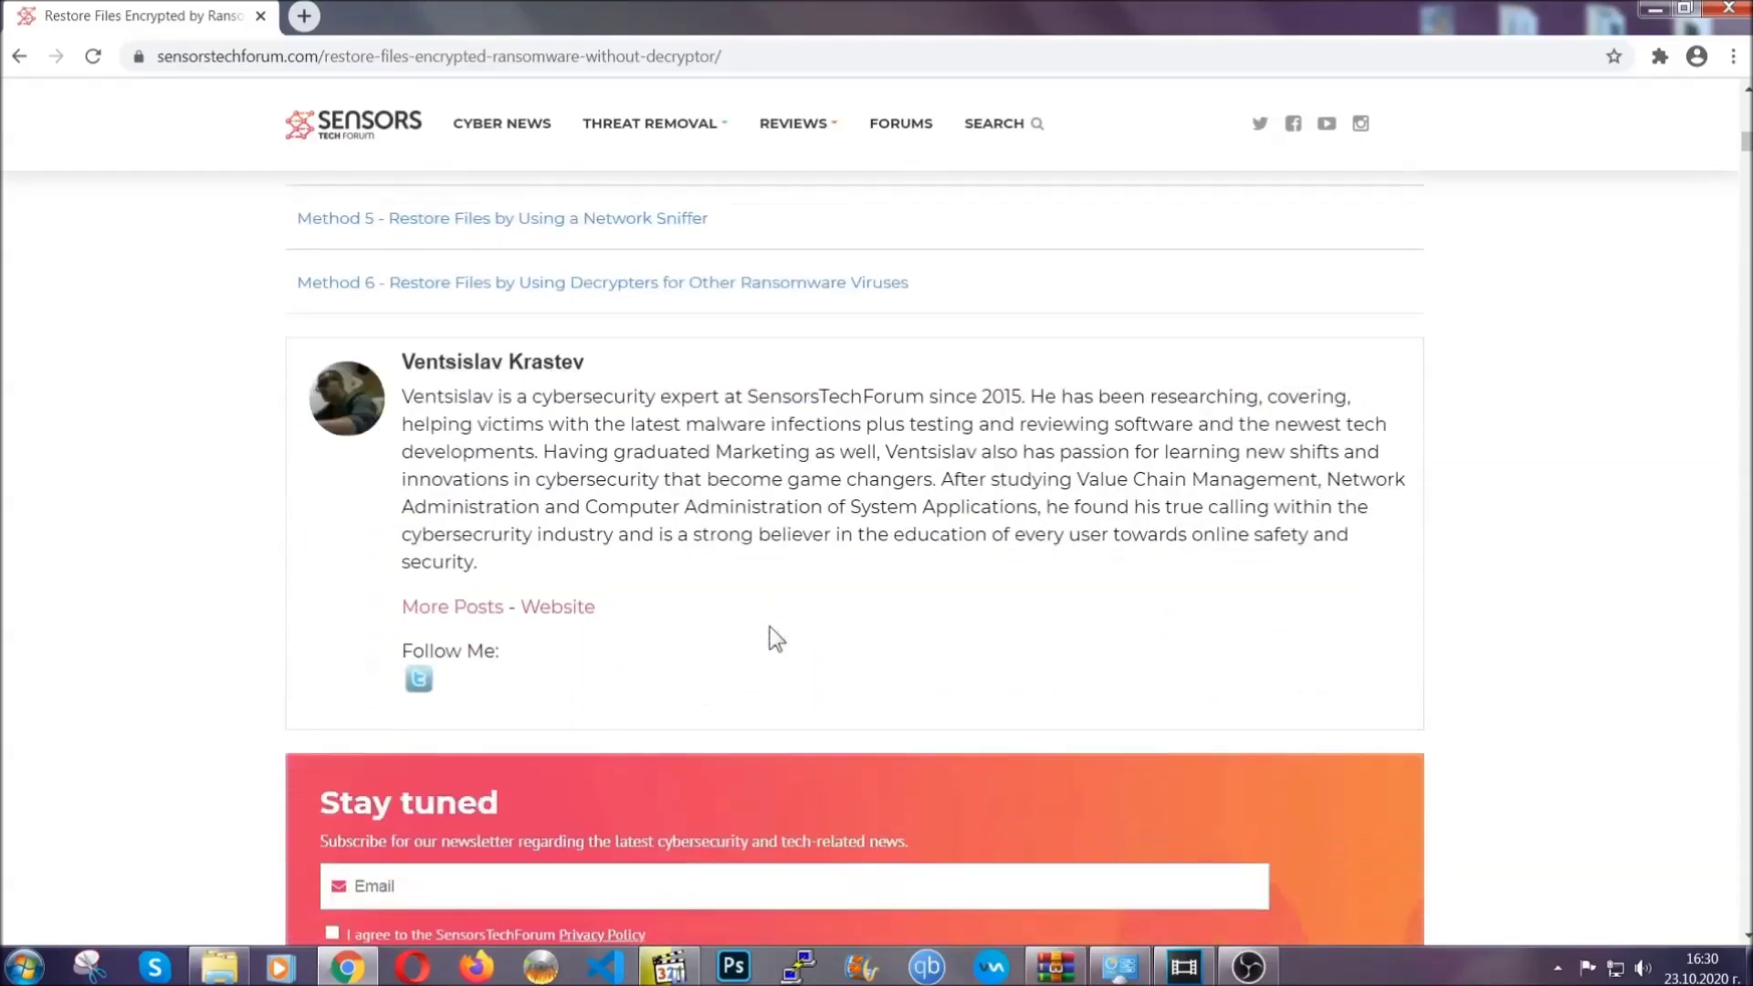
scroll(770, 627, "up", 20)
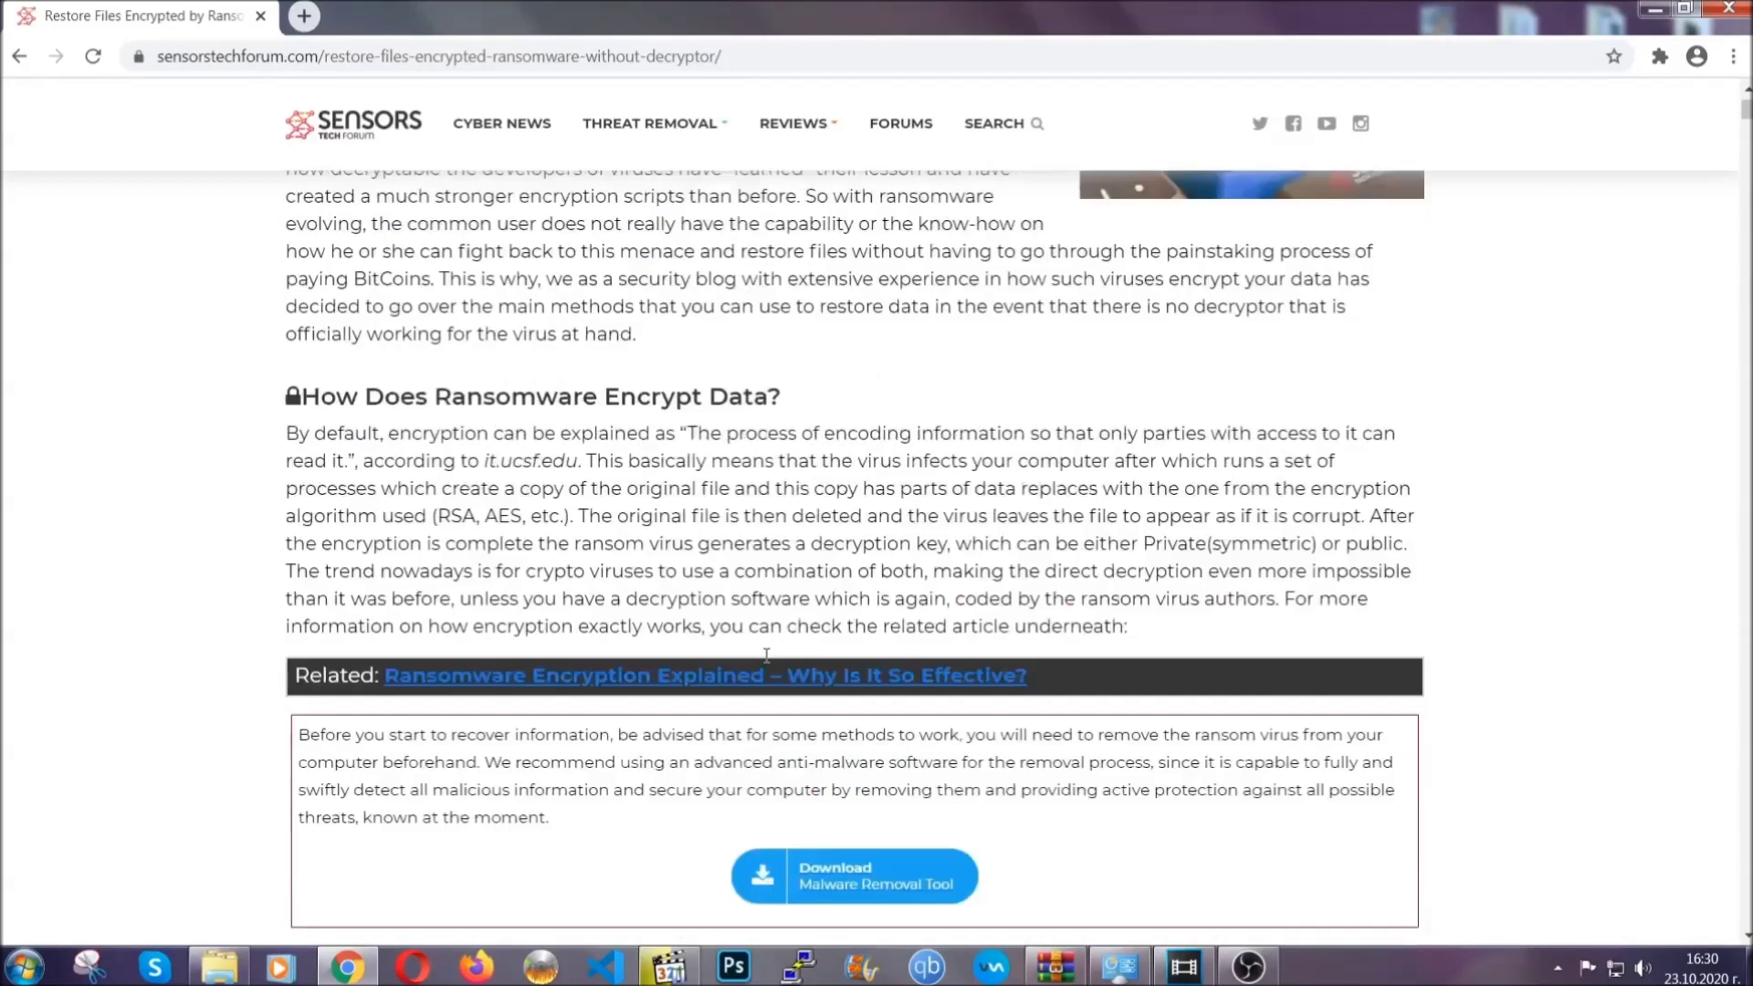
scroll(783, 630, "up", 5)
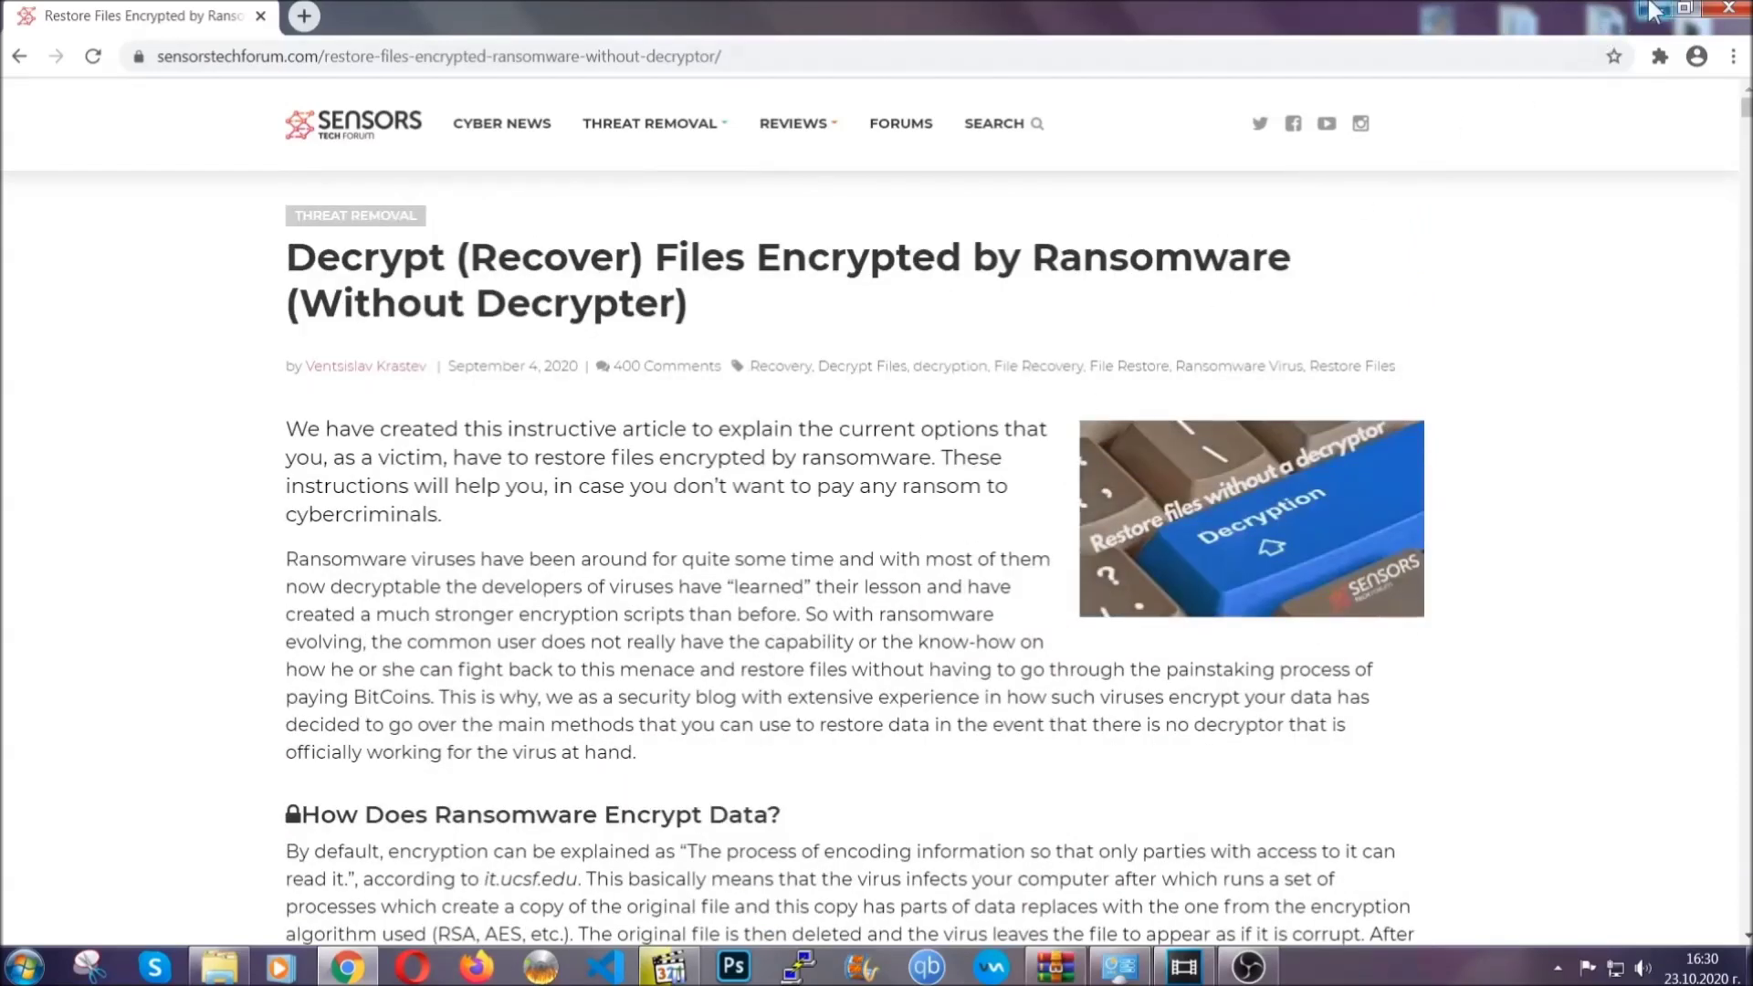
left_click(1653, 9)
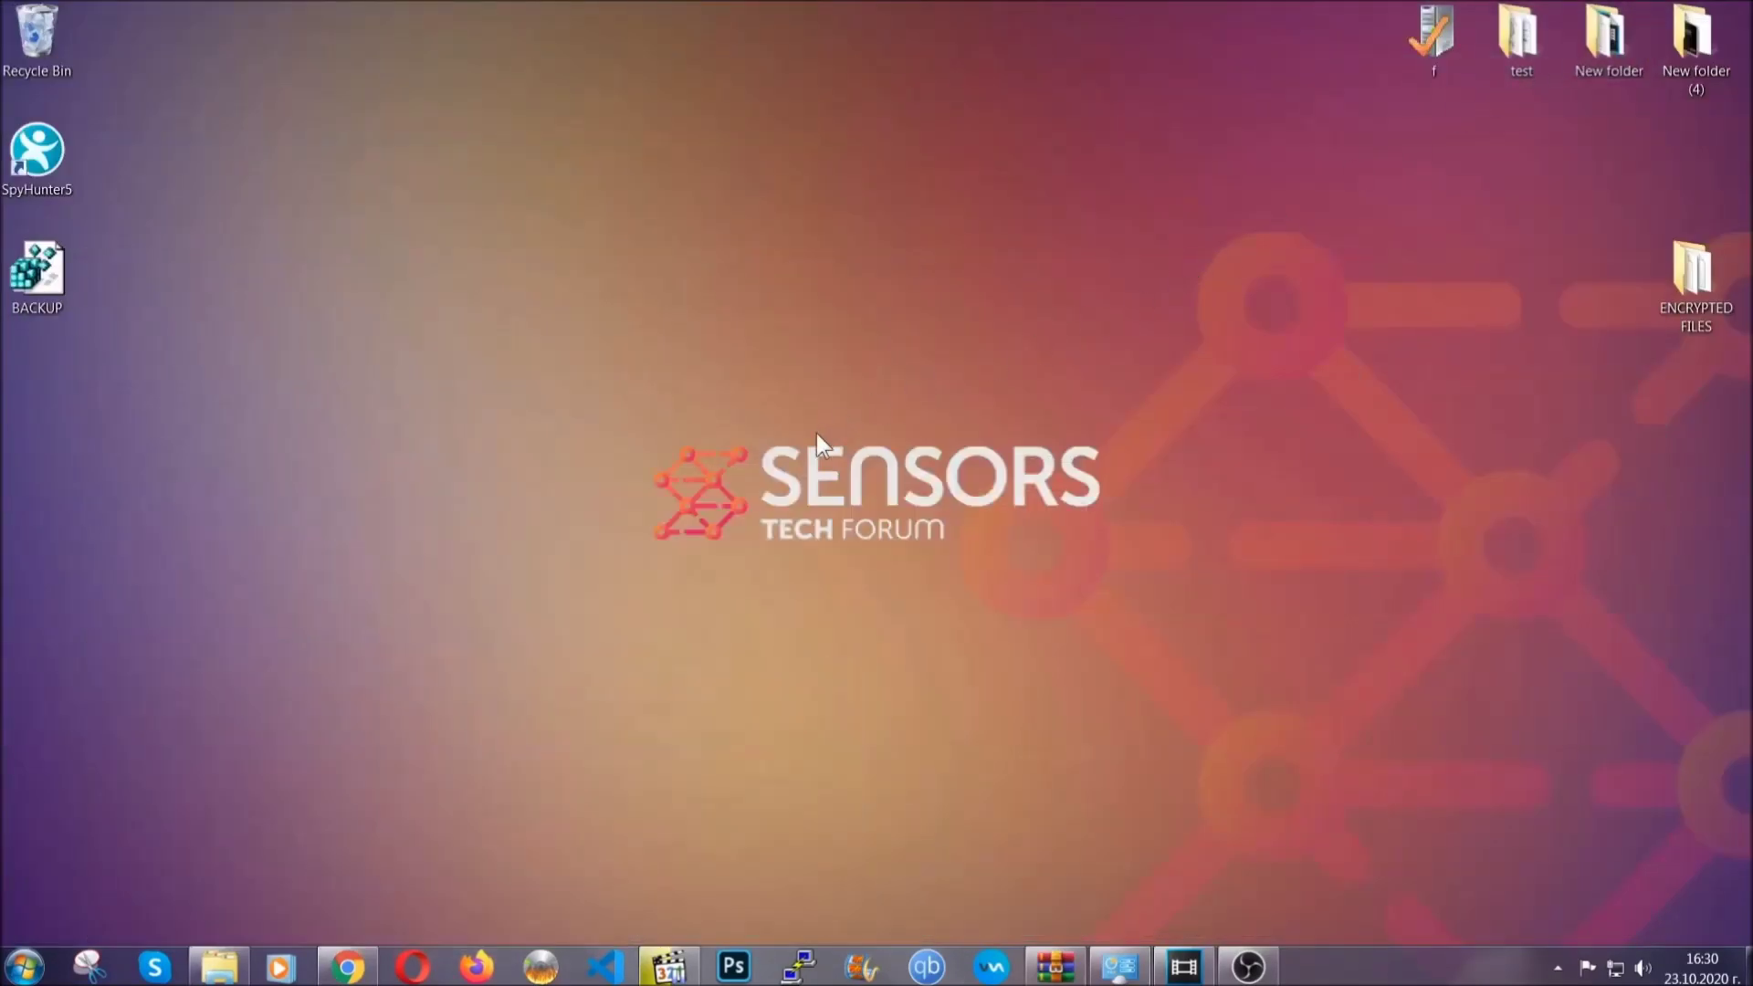